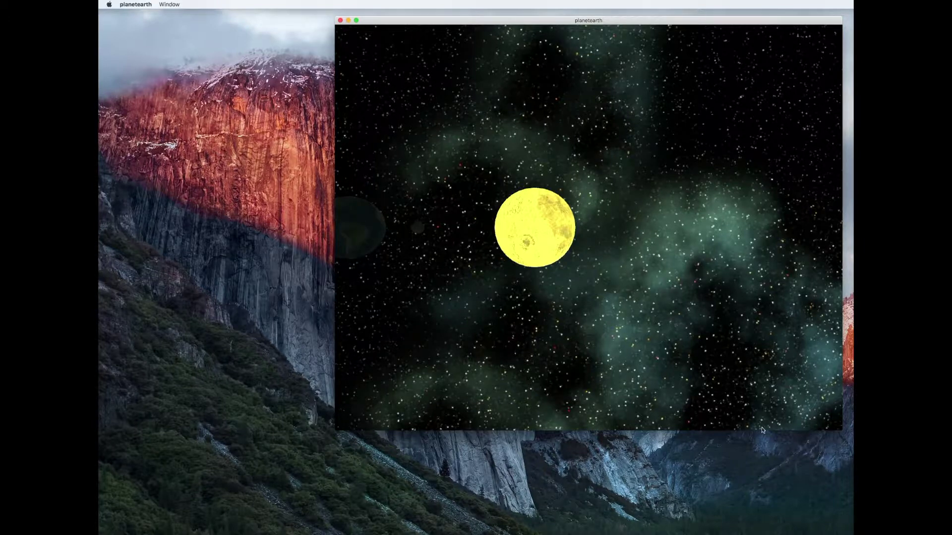
# Look over the launcher's new-project form, then go back and open the planetearth2 project.
pyautogui.click(722, 533)
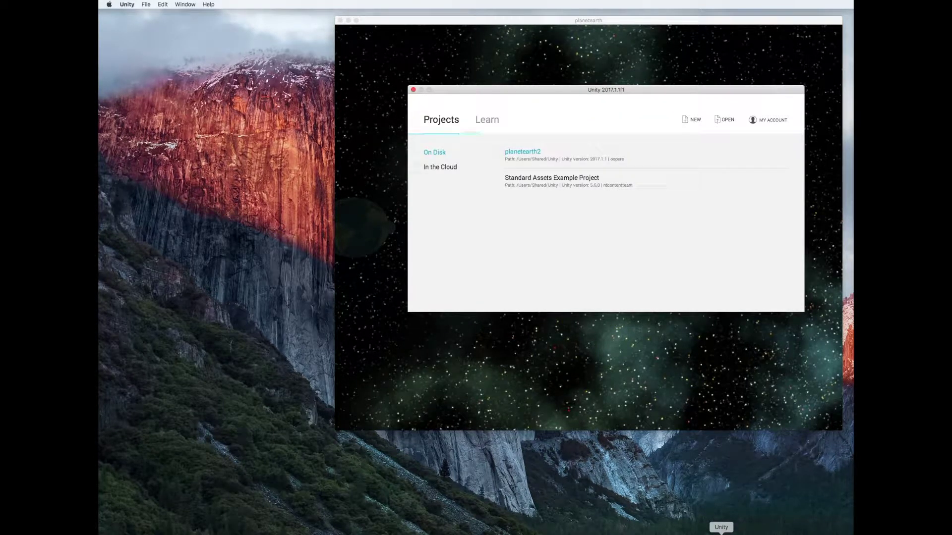
pyautogui.click(693, 121)
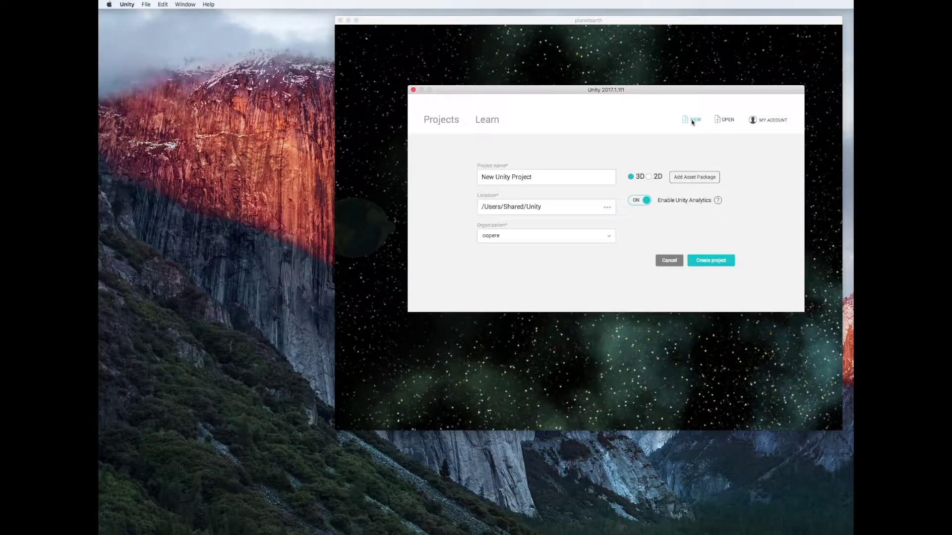
pyautogui.click(549, 177)
pyautogui.moveTo(553, 177); pyautogui.dragTo(425, 177)
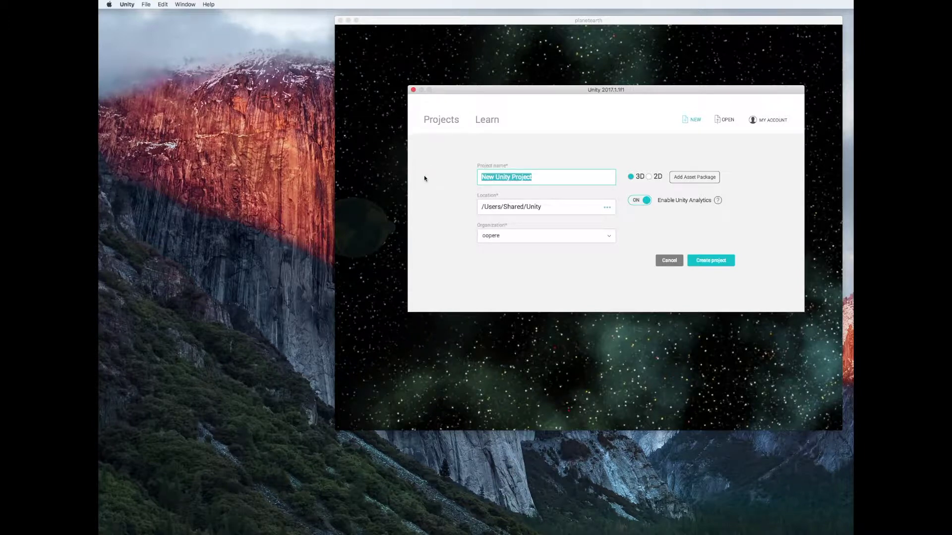
pyautogui.click(564, 205)
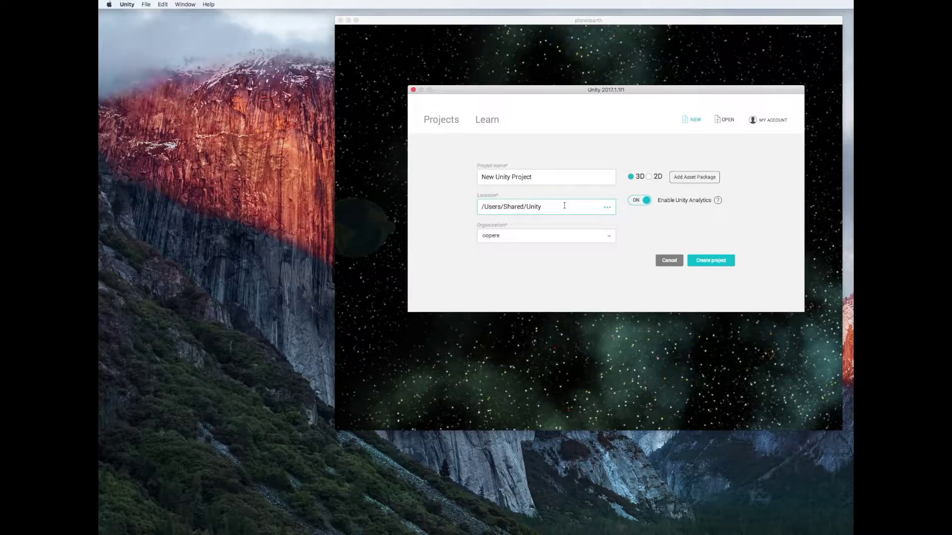
pyautogui.click(577, 237)
pyautogui.click(580, 235)
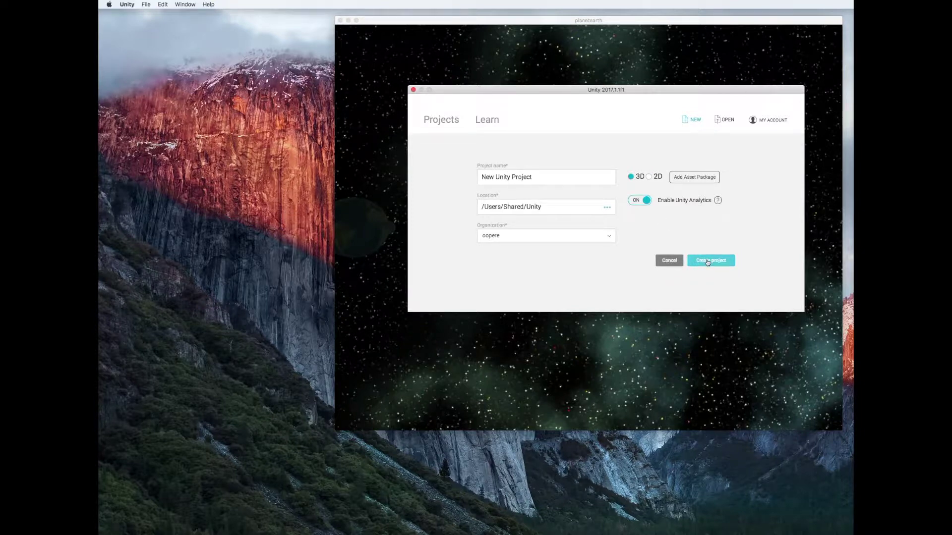
pyautogui.click(667, 263)
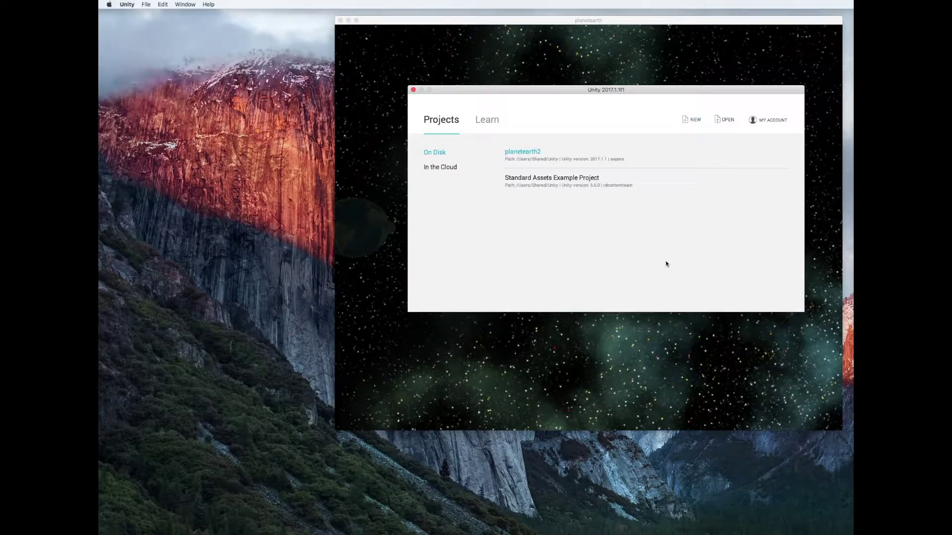
pyautogui.click(523, 155)
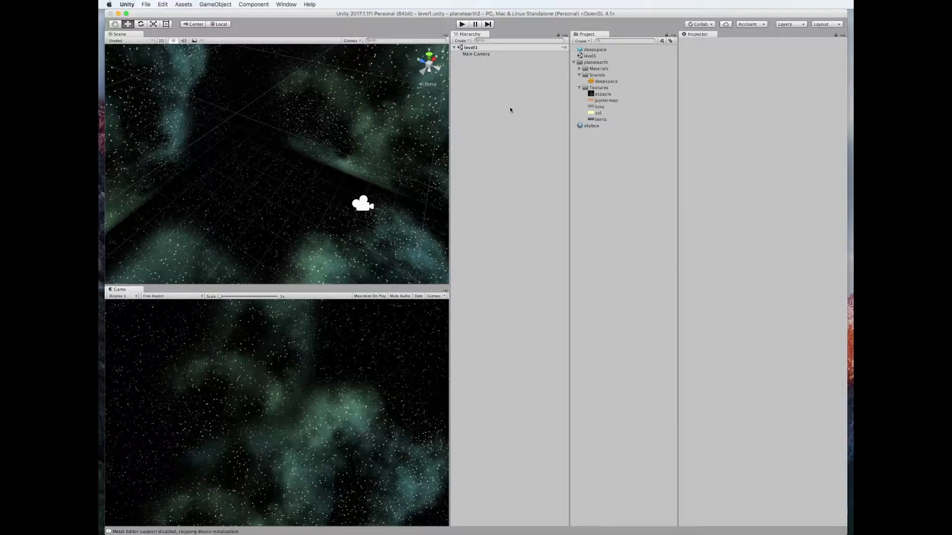
# Delete the old skybox material from the Project panel.
pyautogui.click(592, 126)
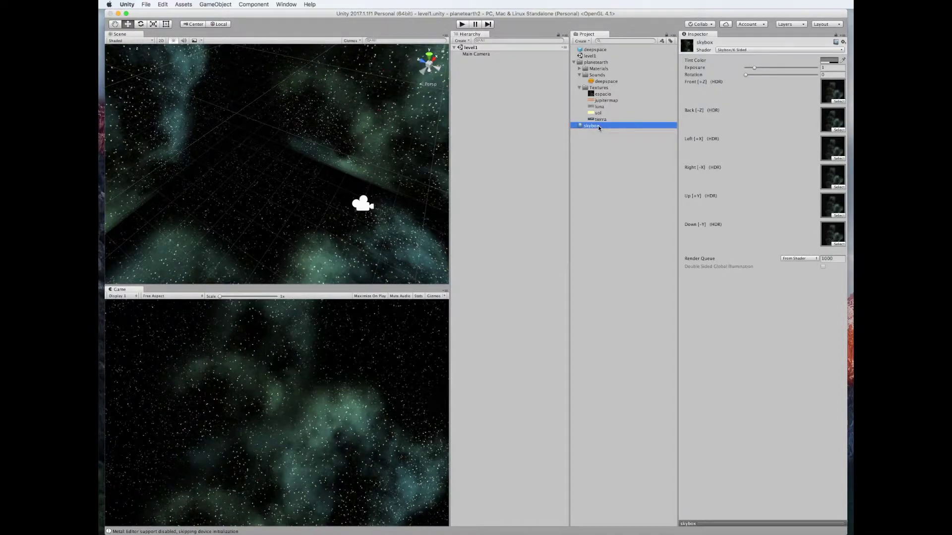
pyautogui.rightClick(598, 125)
pyautogui.click(650, 155)
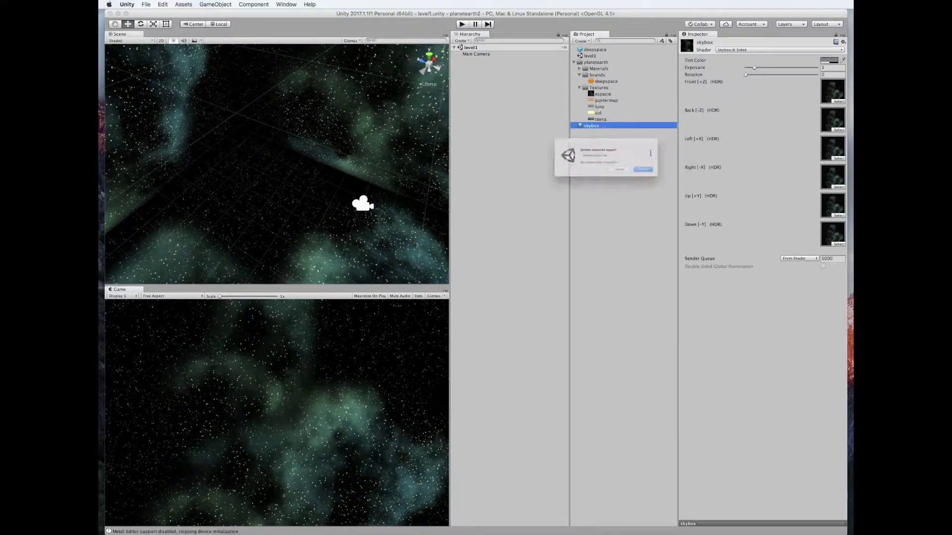
pyautogui.click(666, 177)
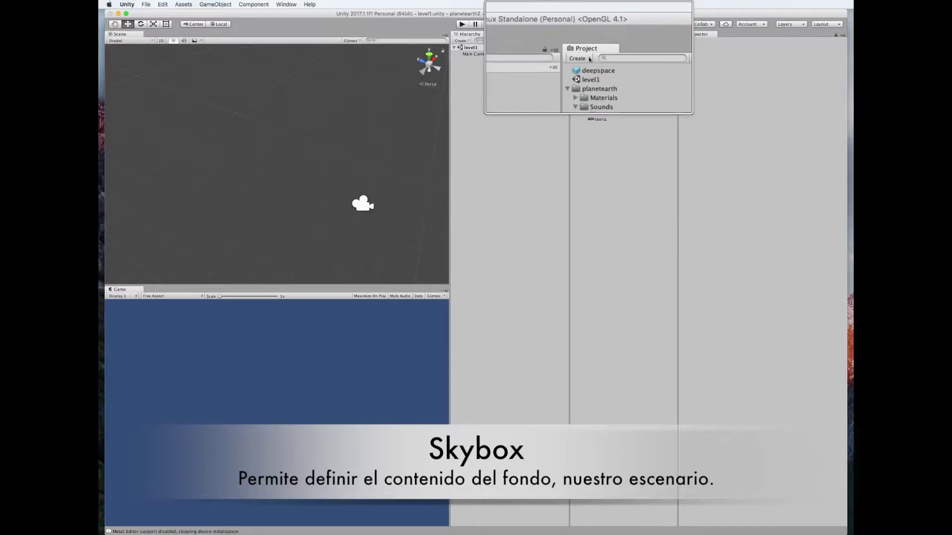
# Create a new material in the Project panel and name it 'skybox'.
pyautogui.click(589, 58)
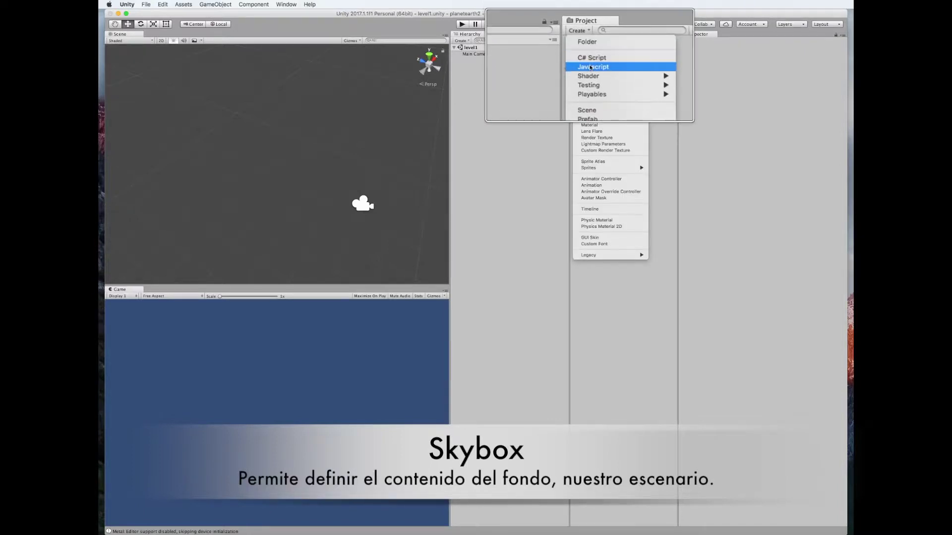
pyautogui.click(591, 127)
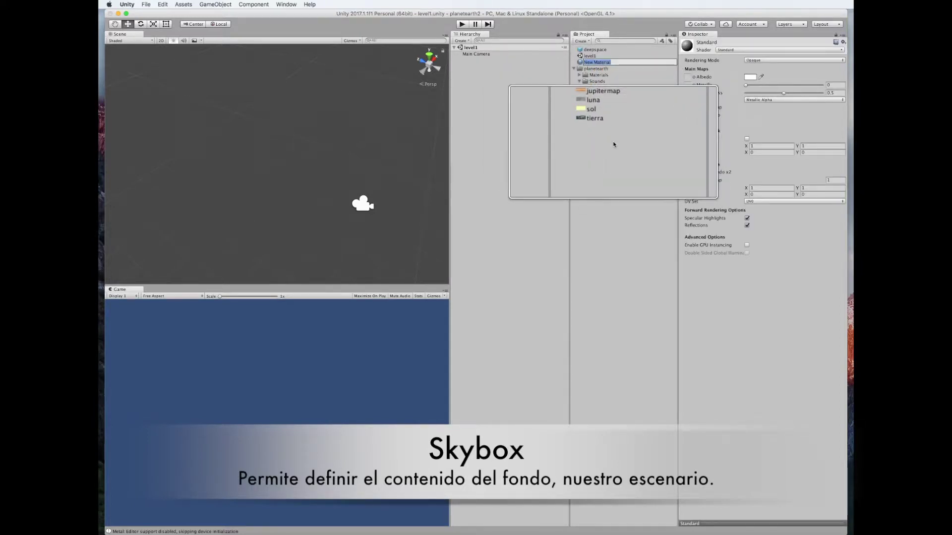
pyautogui.click(614, 63)
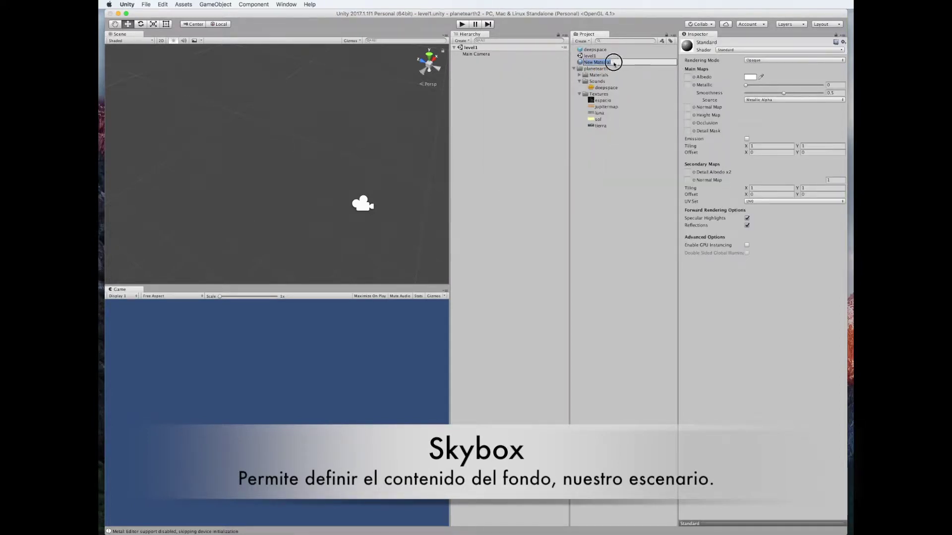
pyautogui.write('skybox')
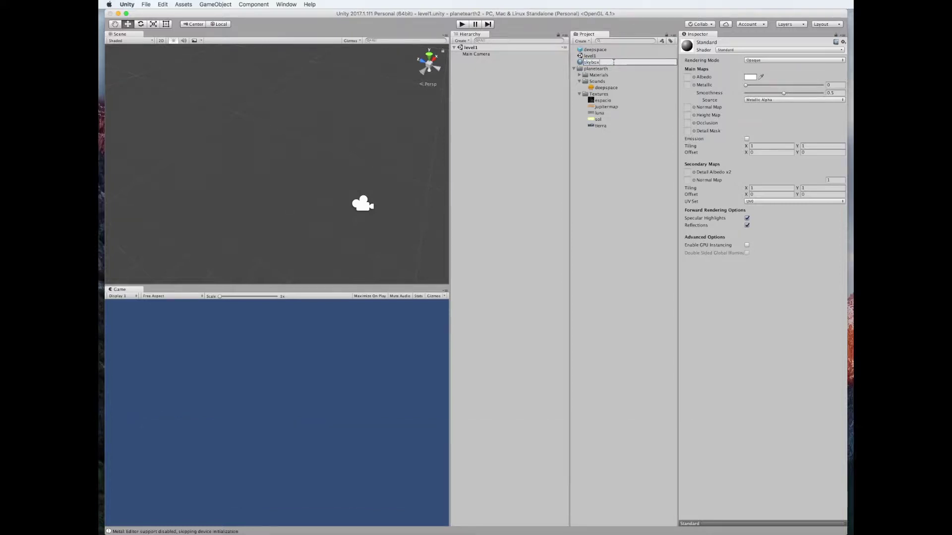
pyautogui.press('Return')
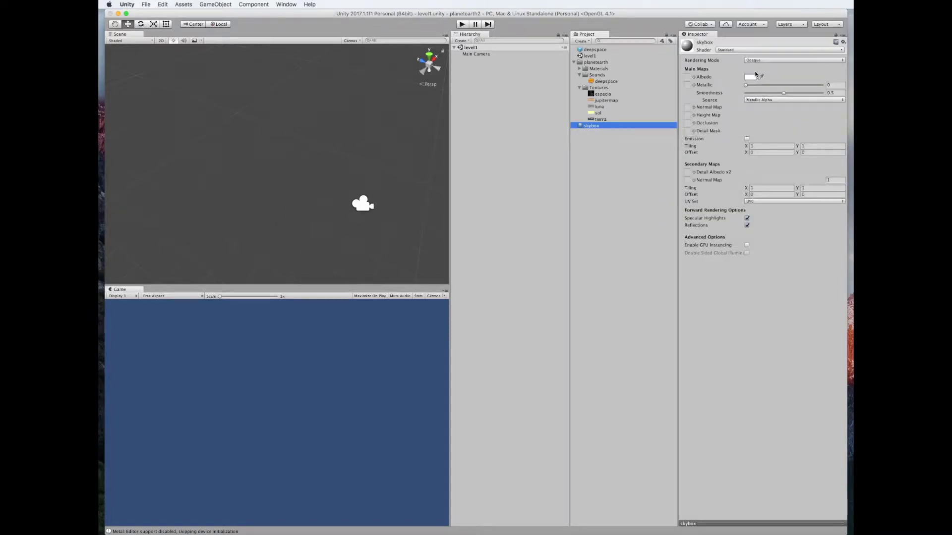
# Change the skybox material's shader to Skybox/6 Sided.
pyautogui.click(727, 50)
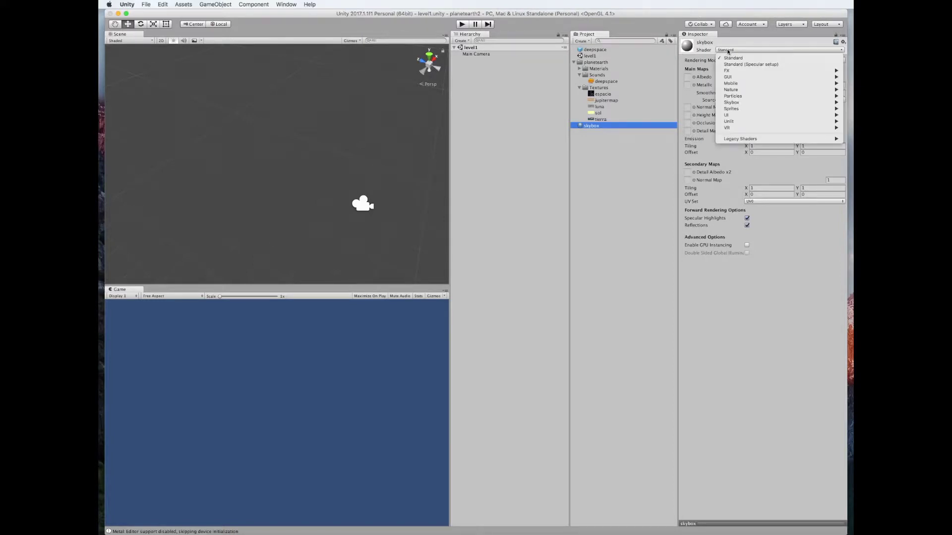
pyautogui.moveTo(744, 103)
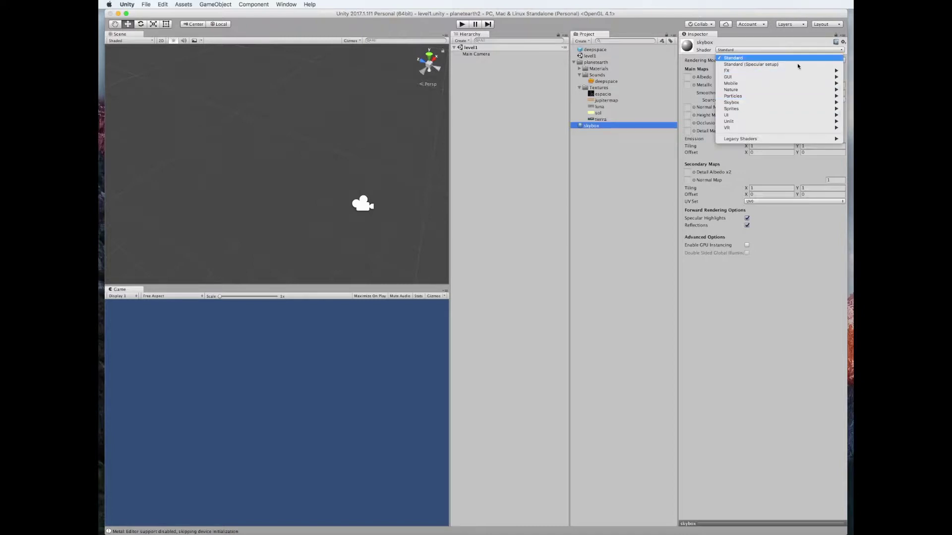
pyautogui.click(756, 17)
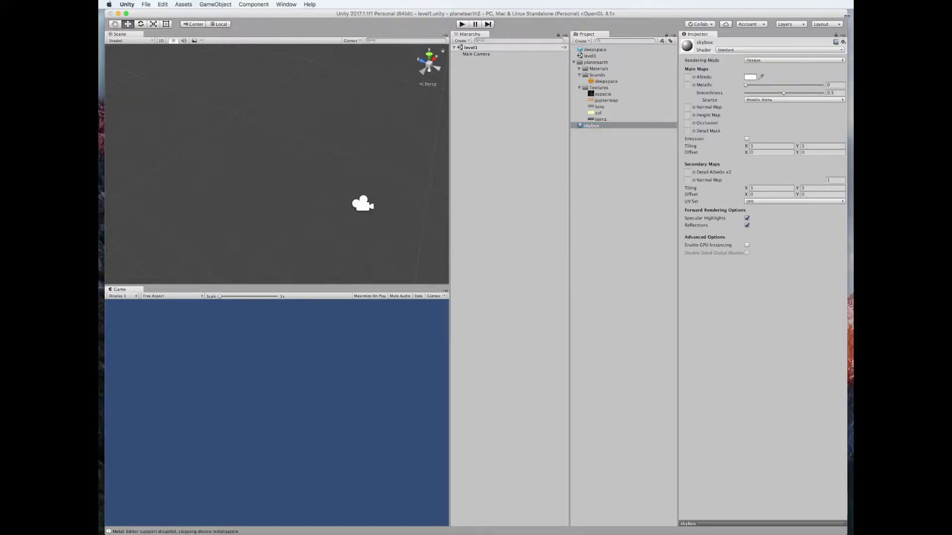
pyautogui.moveTo(848, 15); pyautogui.dragTo(728, 16)
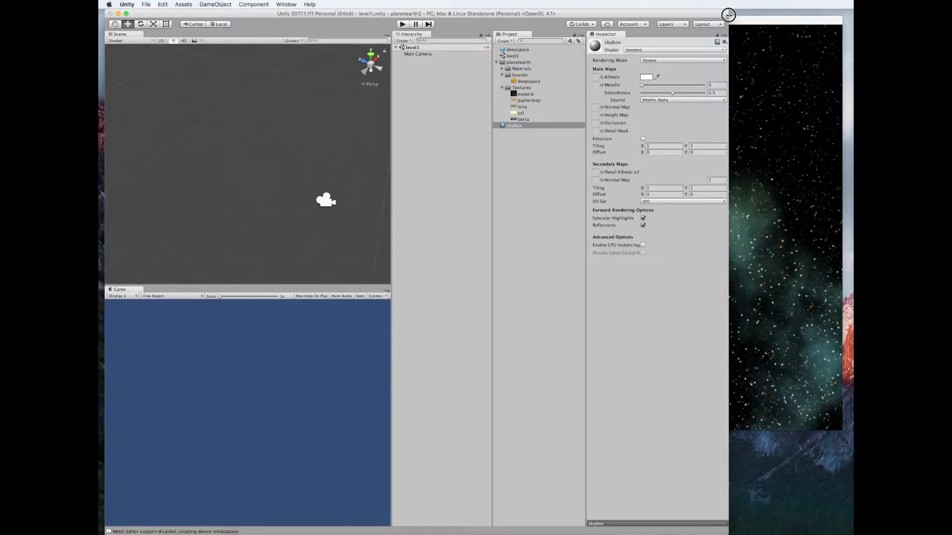
pyautogui.click(656, 49)
pyautogui.moveTo(643, 107)
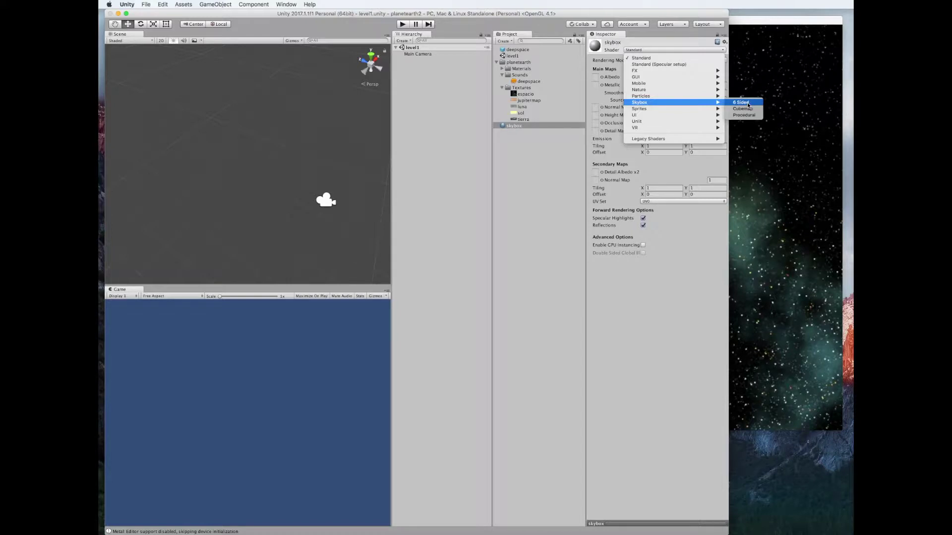
pyautogui.click(741, 103)
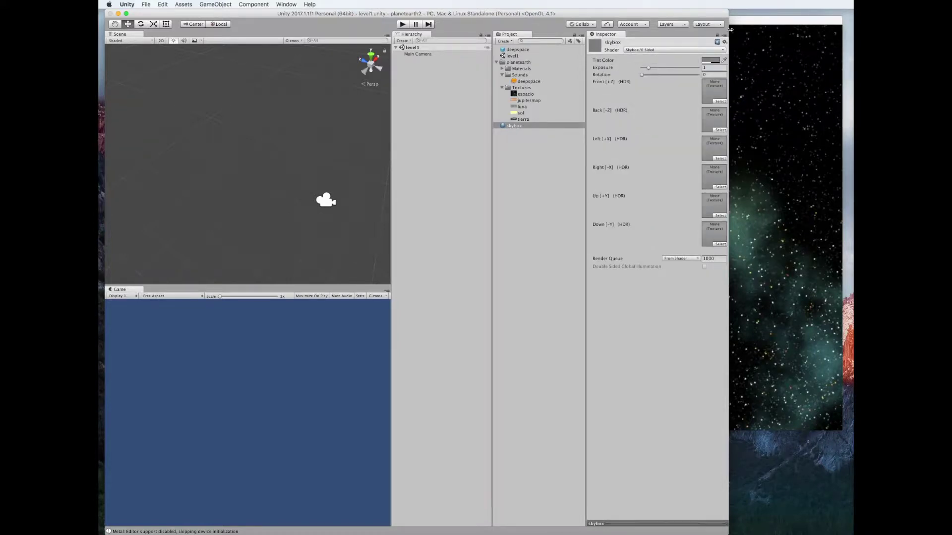
pyautogui.moveTo(728, 31); pyautogui.dragTo(851, 31)
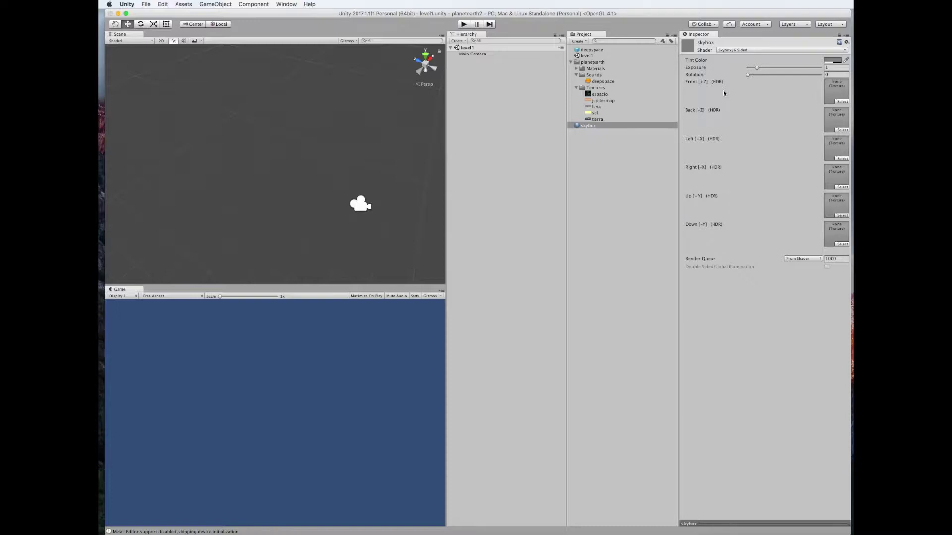
pyautogui.click(732, 50)
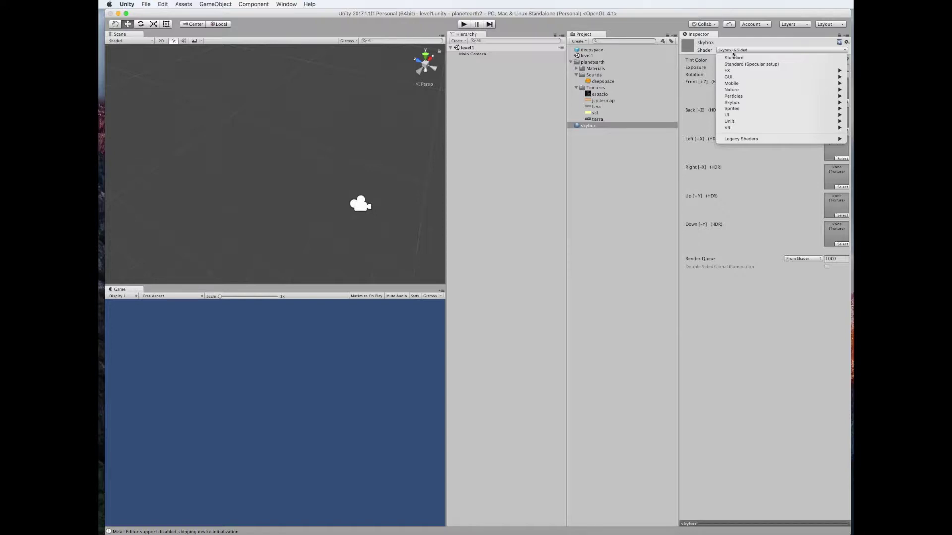
# Put the espacio texture in the skybox's Front [+Z] slot, then reselect the skybox material.
pyautogui.click(732, 53)
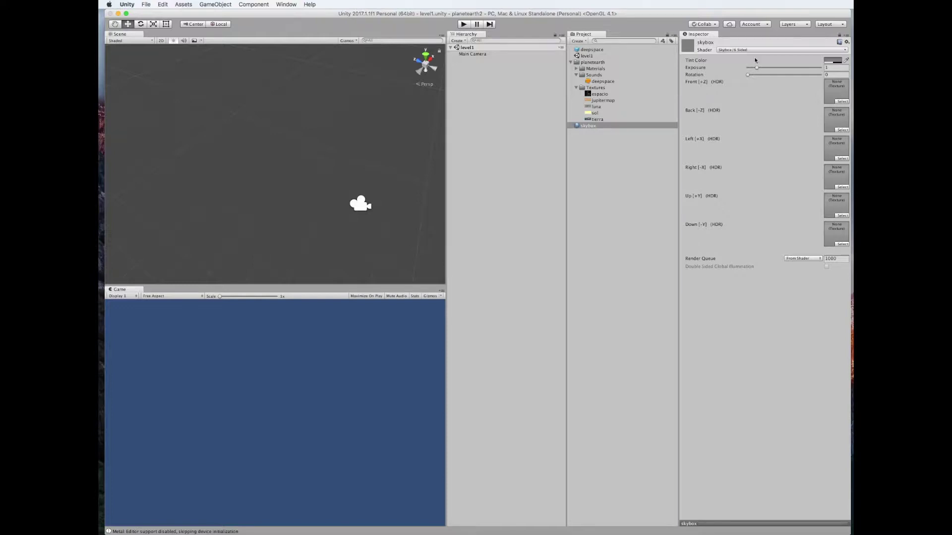
pyautogui.moveTo(601, 95); pyautogui.dragTo(835, 92)
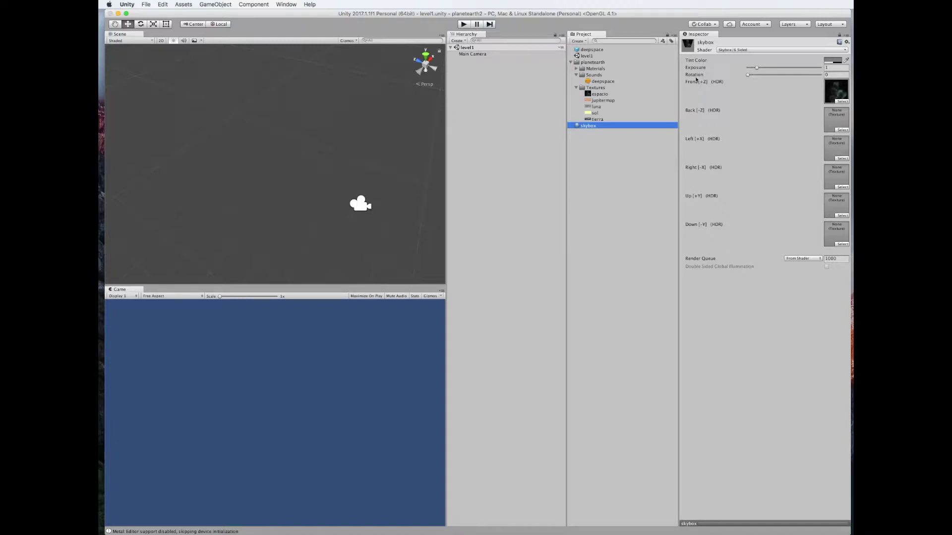
pyautogui.click(601, 95)
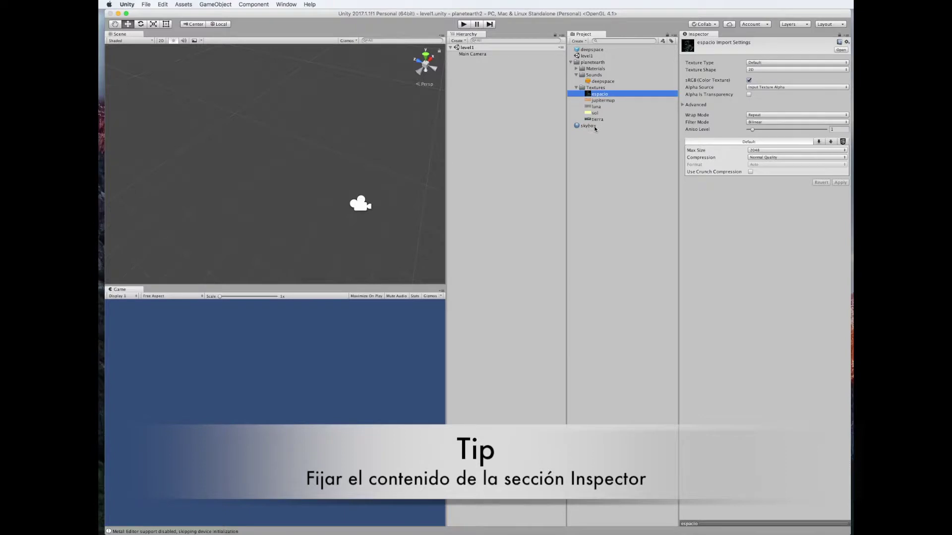
pyautogui.click(594, 126)
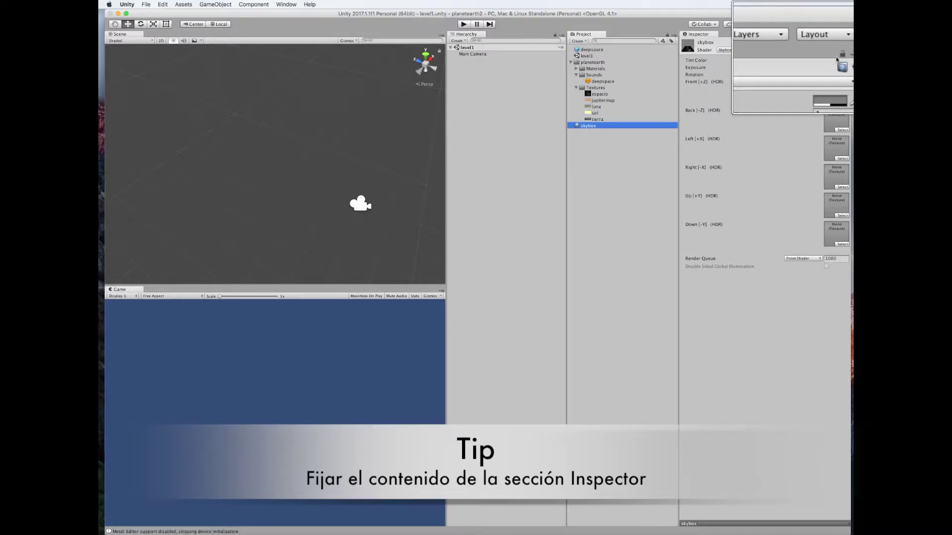
# Lock the Inspector on skybox and assign espacio to the Back and Left faces.
pyautogui.click(844, 34)
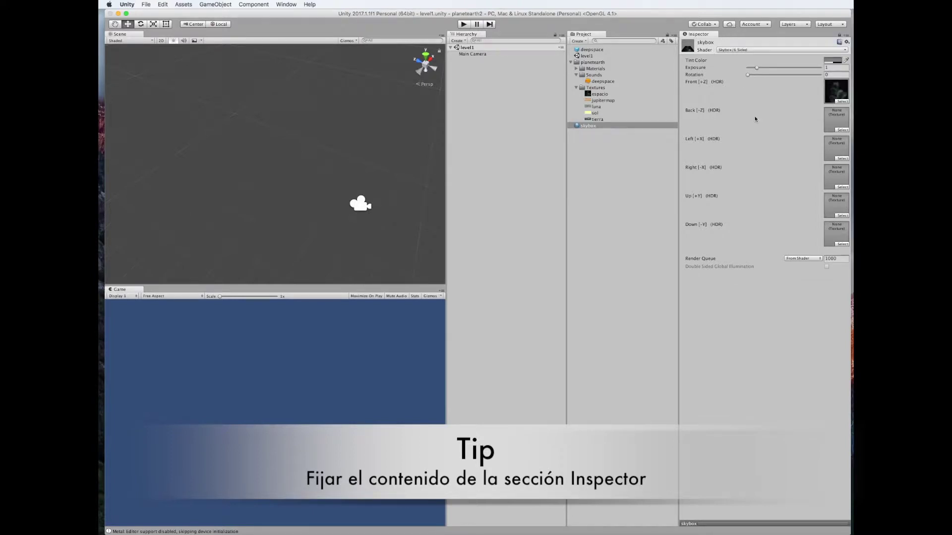
pyautogui.click(587, 107)
pyautogui.click(594, 120)
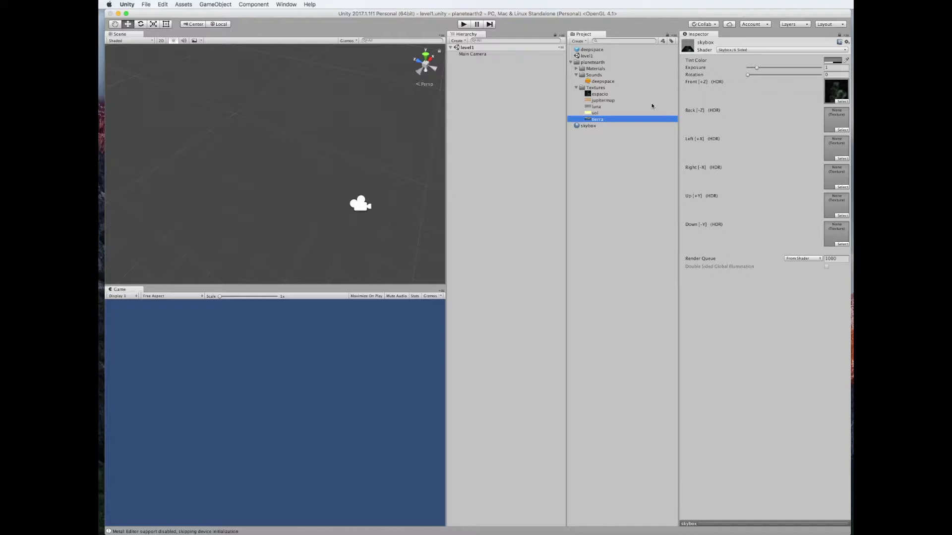
pyautogui.moveTo(598, 94); pyautogui.dragTo(823, 121)
pyautogui.moveTo(595, 98); pyautogui.dragTo(828, 149)
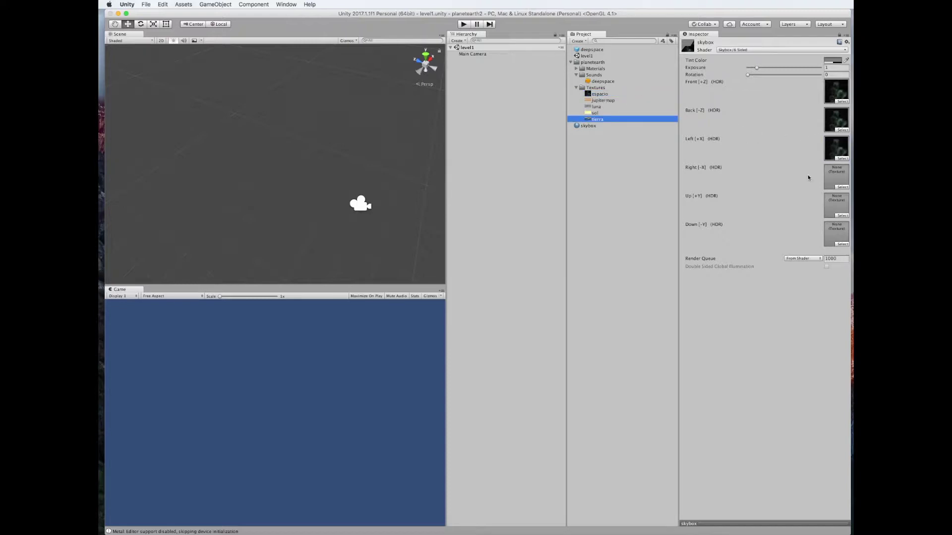
# Pick espacio for the Right, Up and Down faces from the texture picker.
pyautogui.click(841, 188)
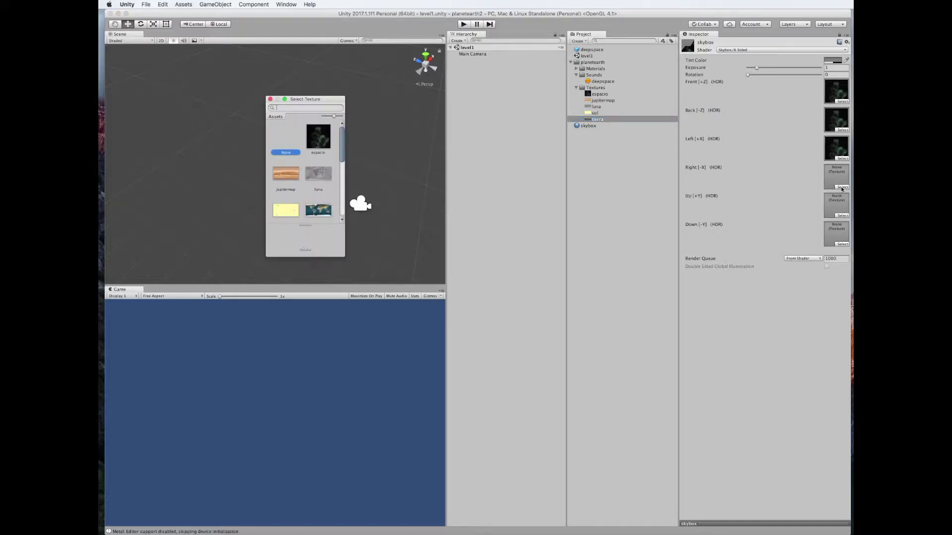
pyautogui.click(319, 137)
pyautogui.doubleClick(319, 137)
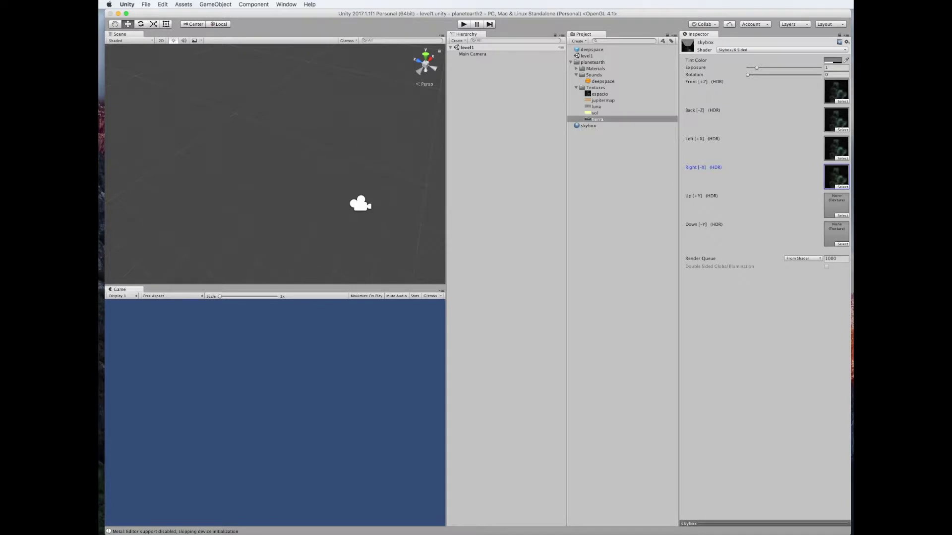
pyautogui.click(846, 215)
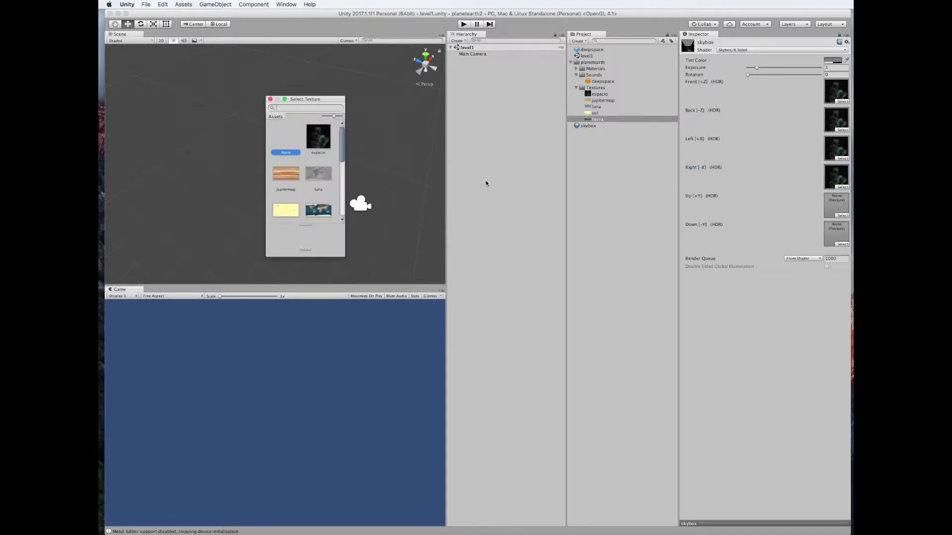
pyautogui.click(326, 135)
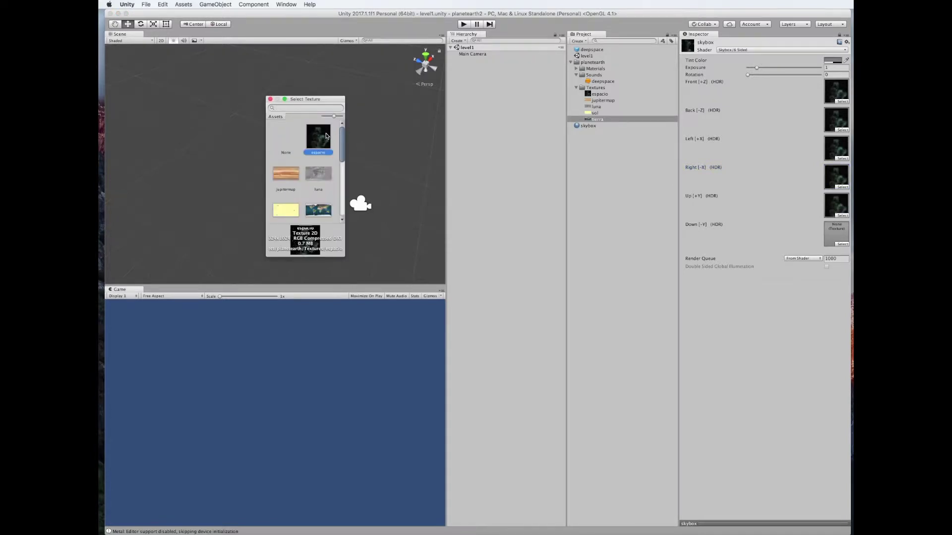
pyautogui.doubleClick(326, 135)
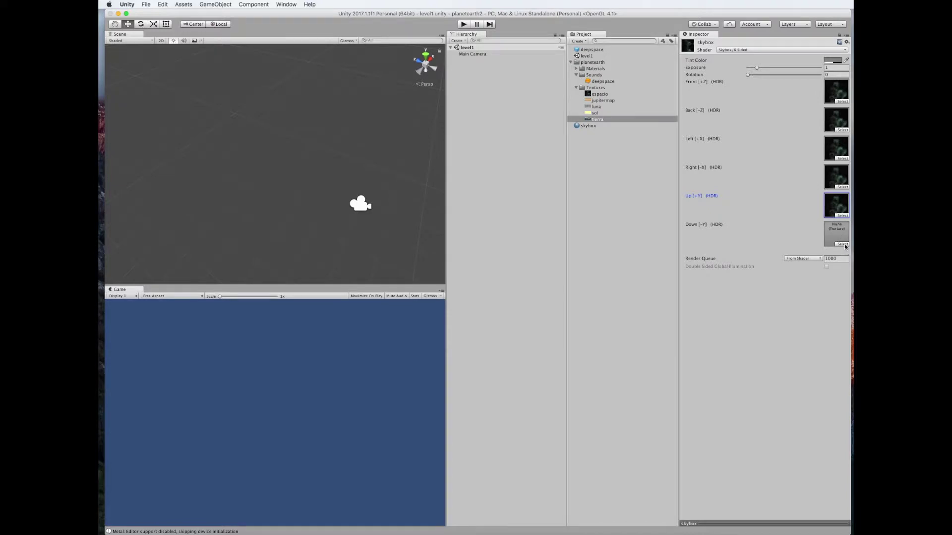
pyautogui.click(844, 243)
pyautogui.doubleClick(323, 139)
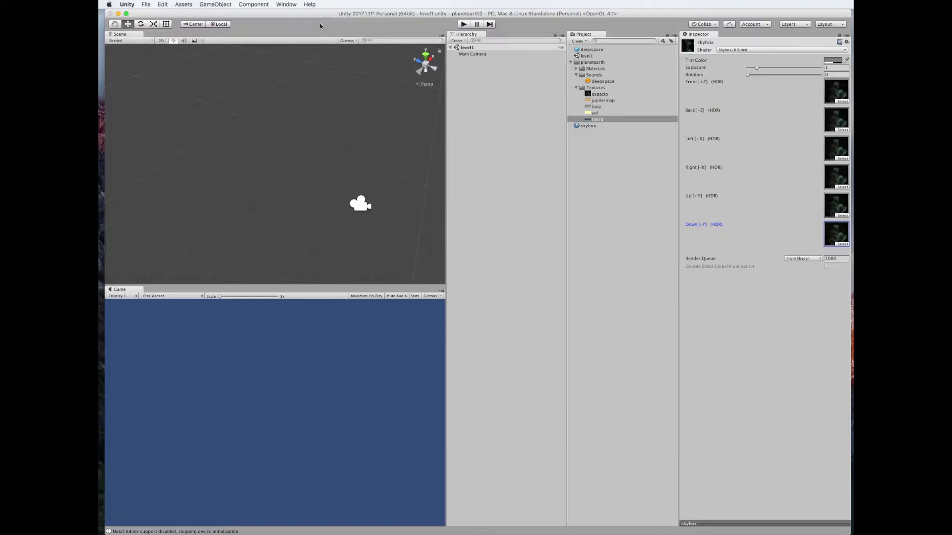
# In Lighting Settings, set the Skybox Material to the skybox material.
pyautogui.click(294, 6)
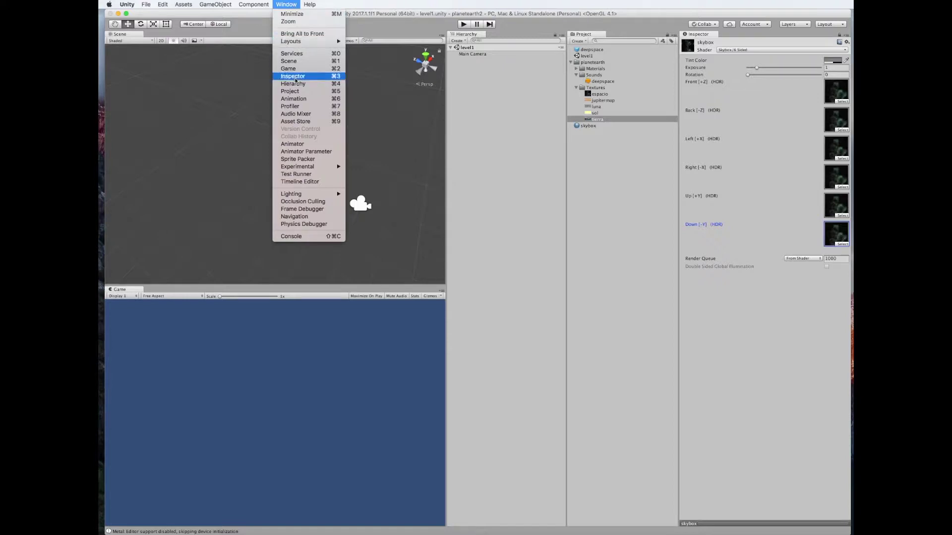
pyautogui.moveTo(297, 195)
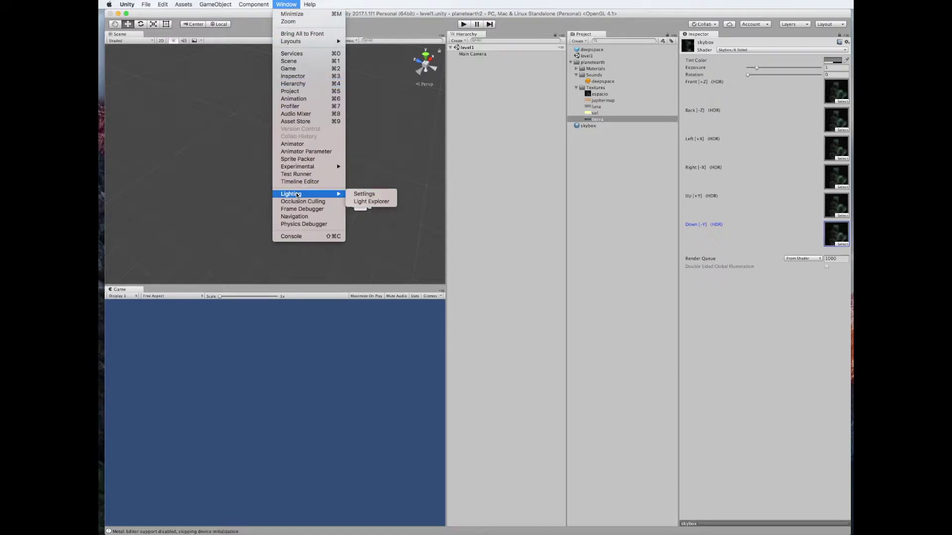
pyautogui.click(385, 195)
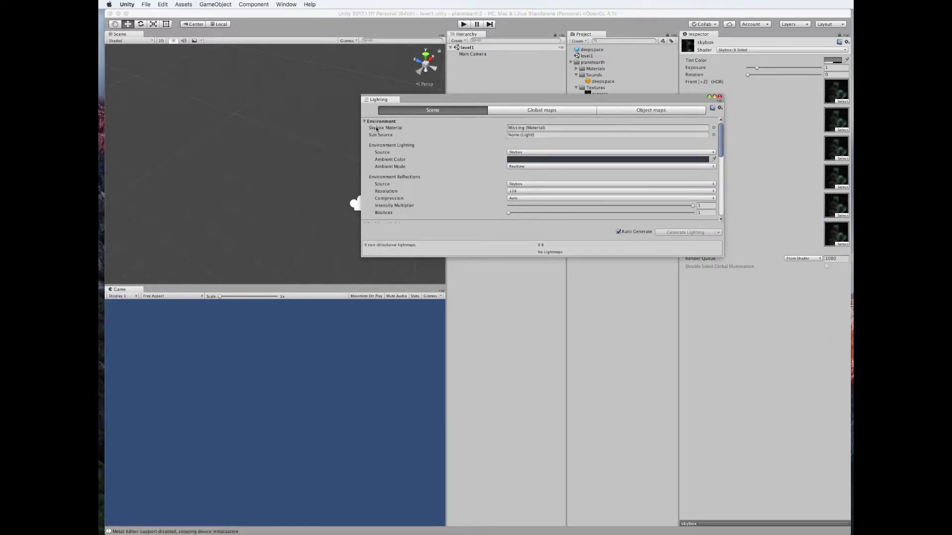
pyautogui.click(713, 128)
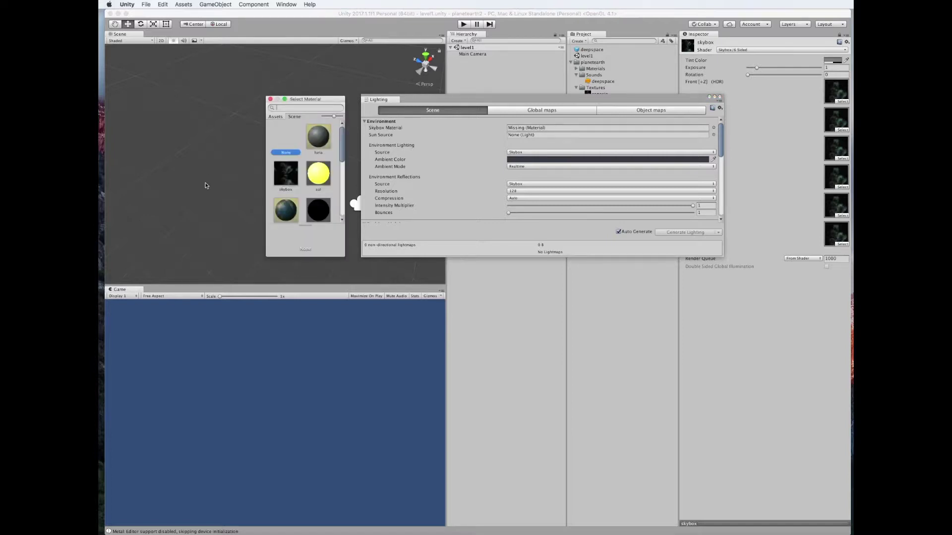
pyautogui.doubleClick(280, 176)
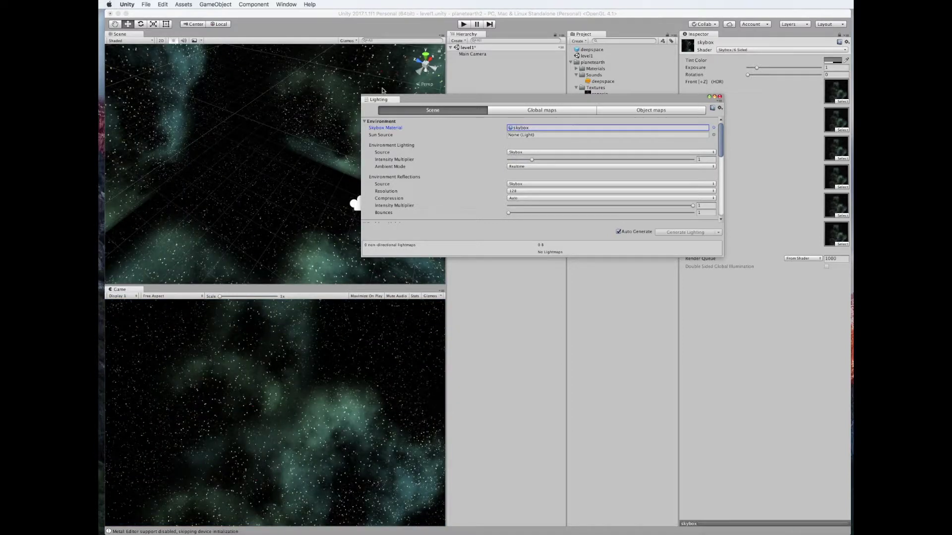
pyautogui.click(719, 97)
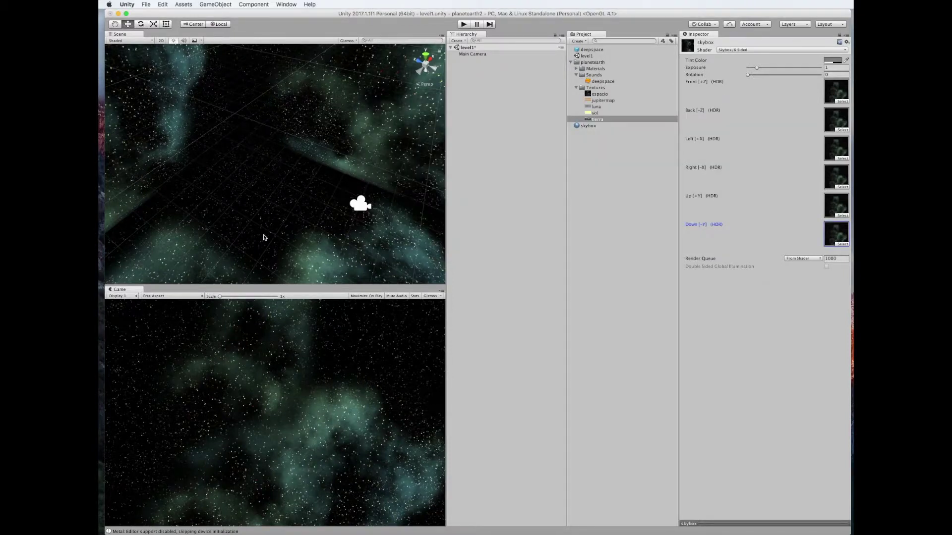
# Check the running game window via Mission Control, then open the Hierarchy's Create menu.
pyautogui.hotkey('ctrl', 'Up')
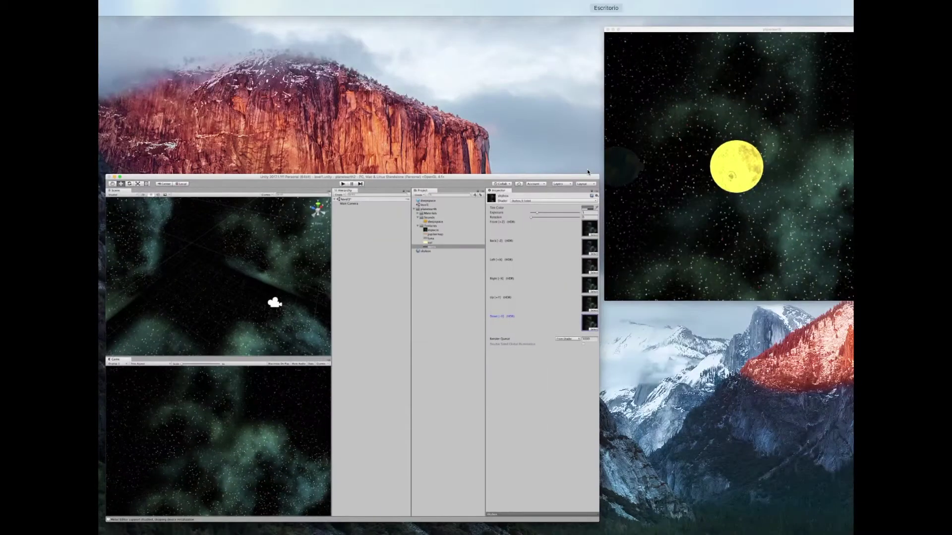
pyautogui.click(348, 294)
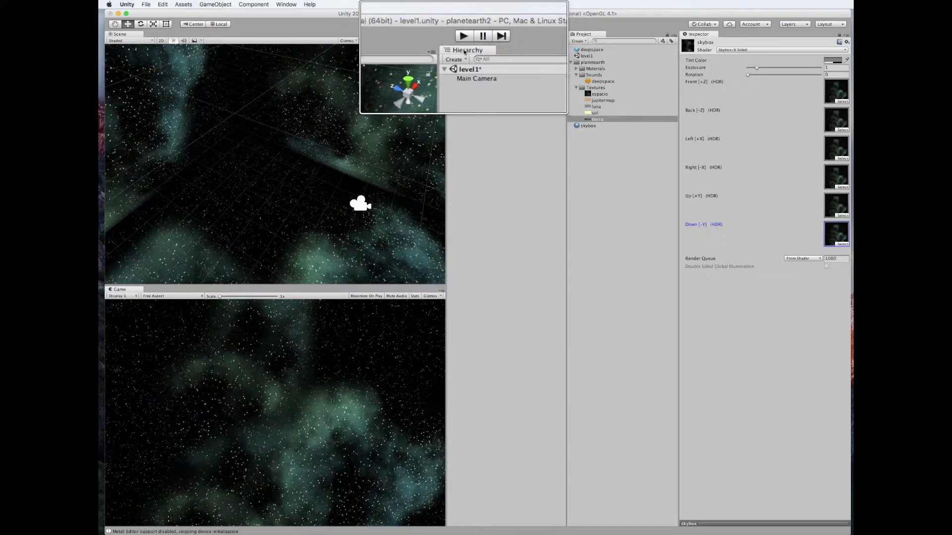
pyautogui.click(466, 58)
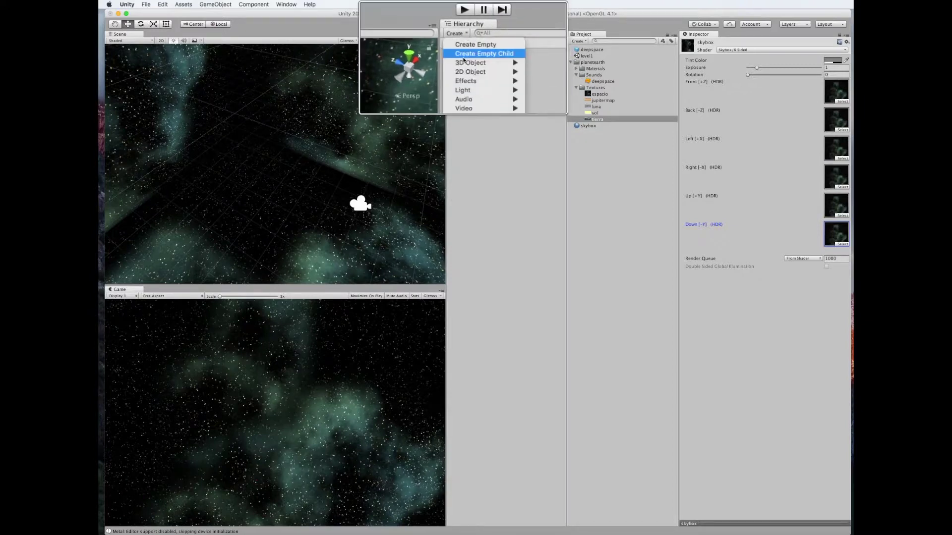
# Add a 3D sphere named Sol and unlock the Inspector to show its components.
pyautogui.moveTo(469, 61)
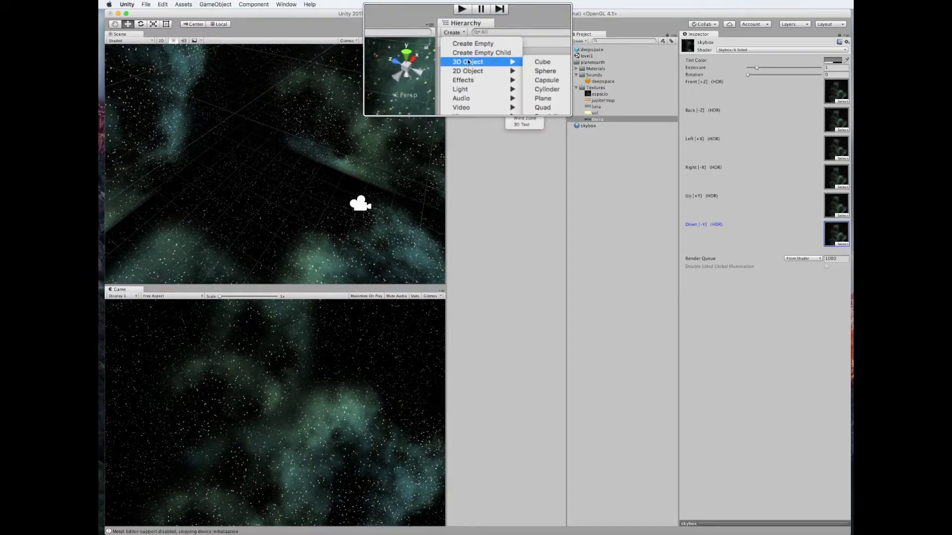
pyautogui.click(522, 70)
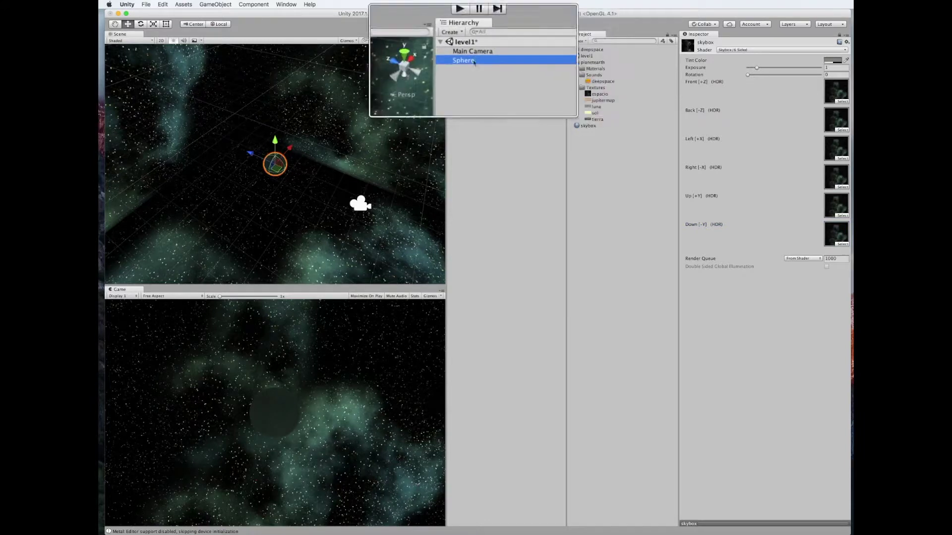
pyautogui.click(473, 60)
pyautogui.write('Sol')
pyautogui.press('Return')
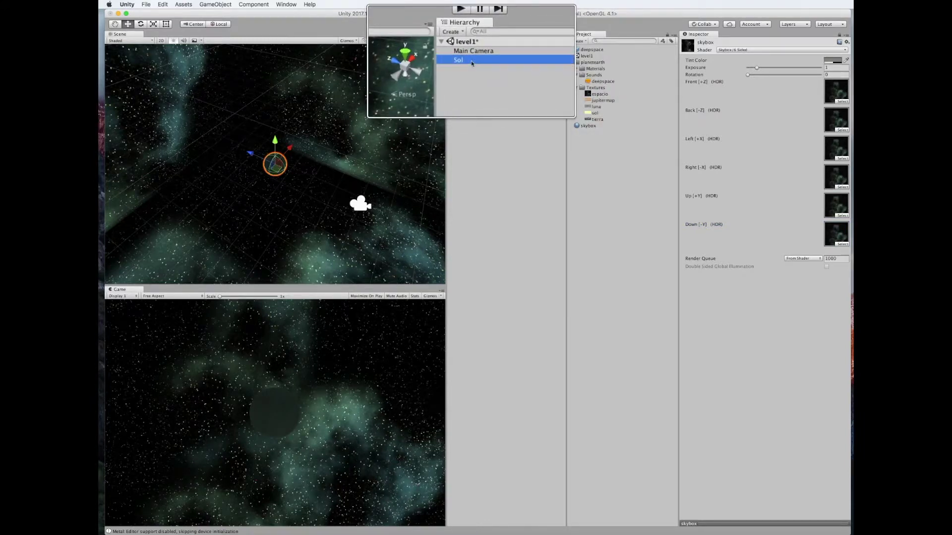
pyautogui.click(471, 61)
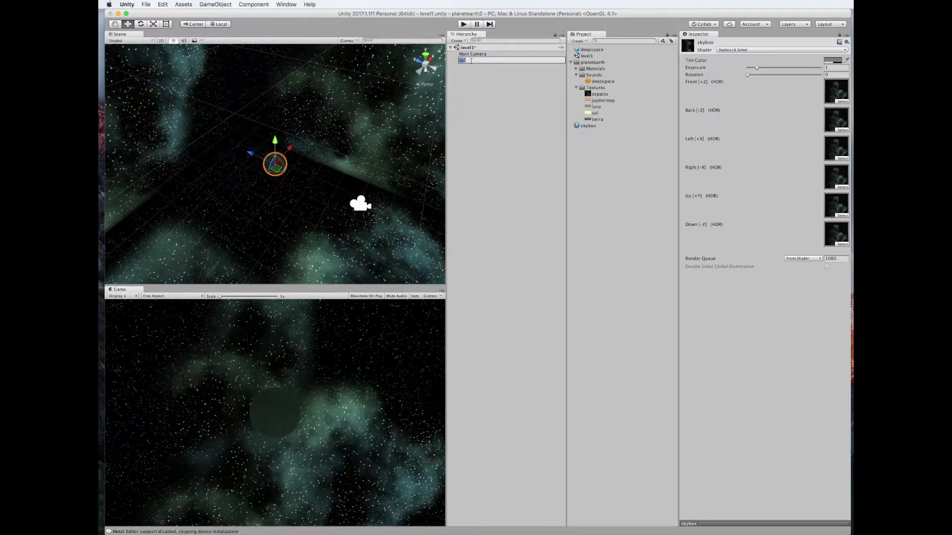
pyautogui.click(480, 105)
pyautogui.click(471, 60)
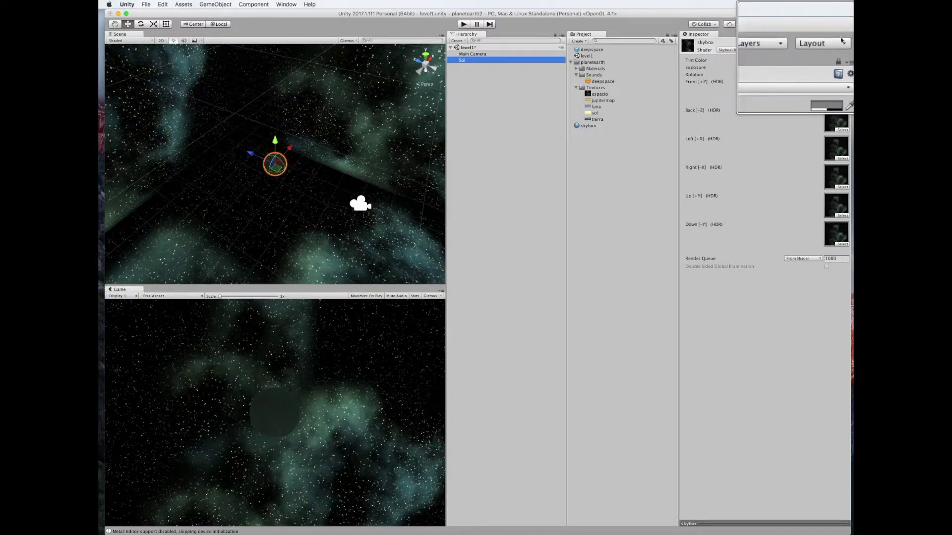
pyautogui.click(845, 34)
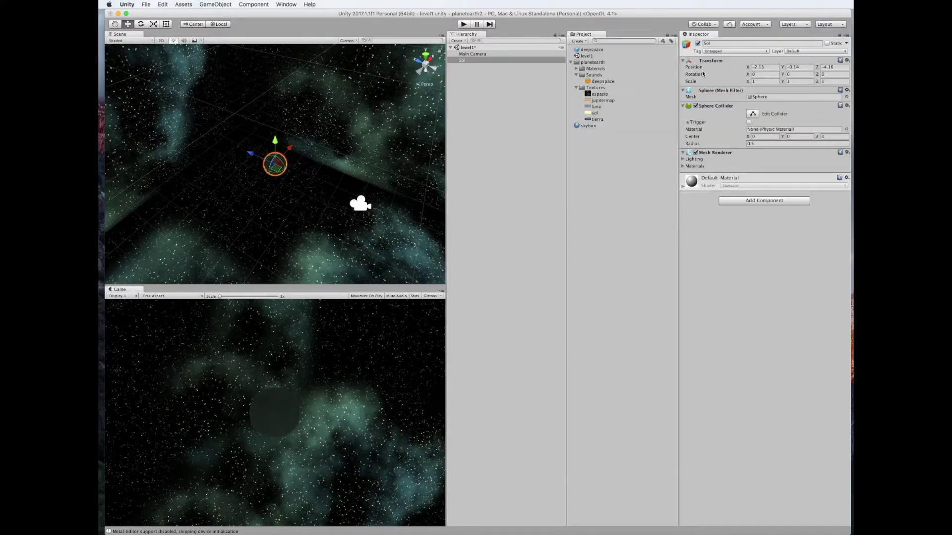
# Reset Sol's transform to position 0, 0, 0 and frame it in the Scene view.
pyautogui.click(847, 60)
pyautogui.click(849, 67)
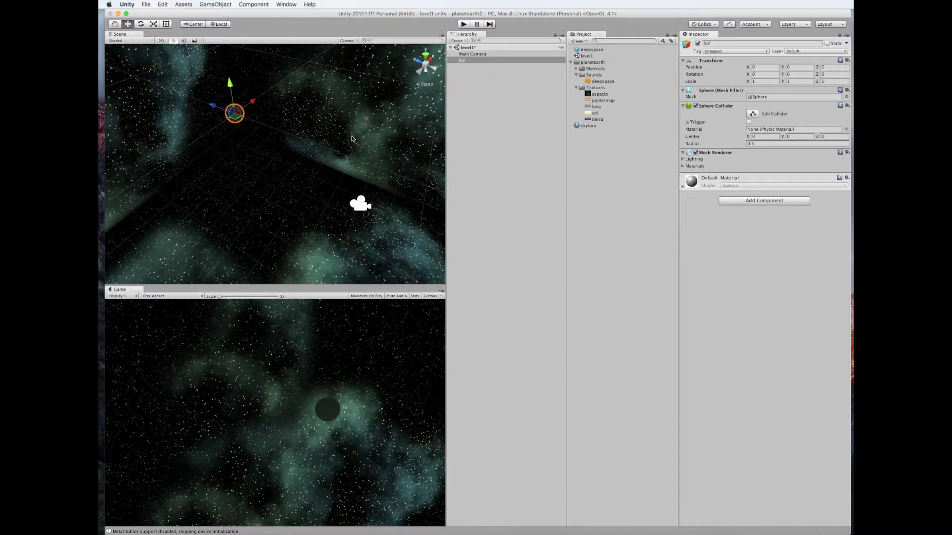
pyautogui.press('f')
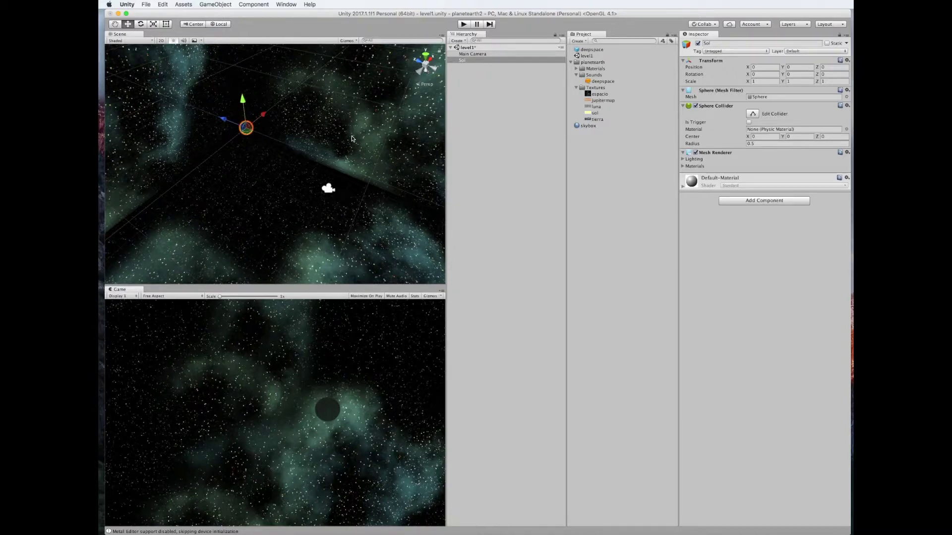
pyautogui.keyDown('alt'); pyautogui.moveTo(352, 139); pyautogui.dragTo(353, 140); pyautogui.keyUp('alt')
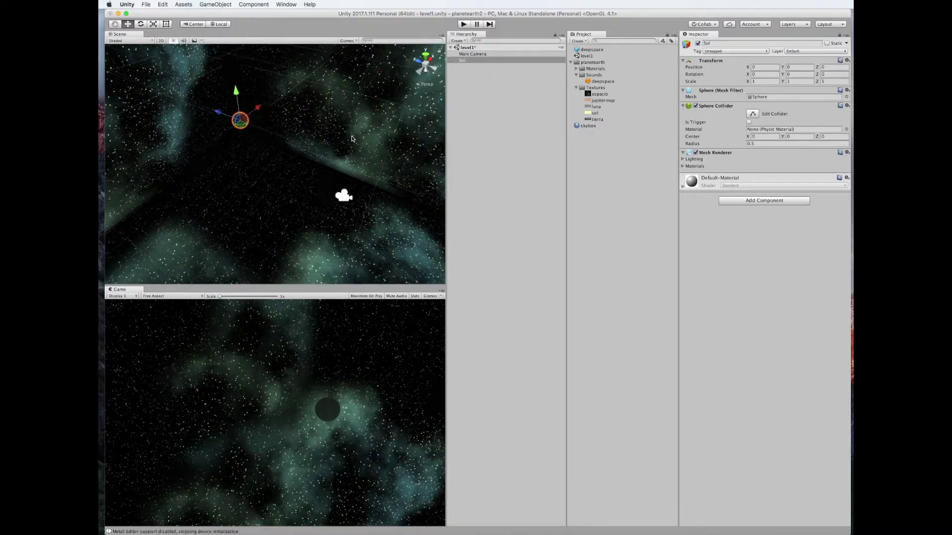
pyautogui.click(767, 67)
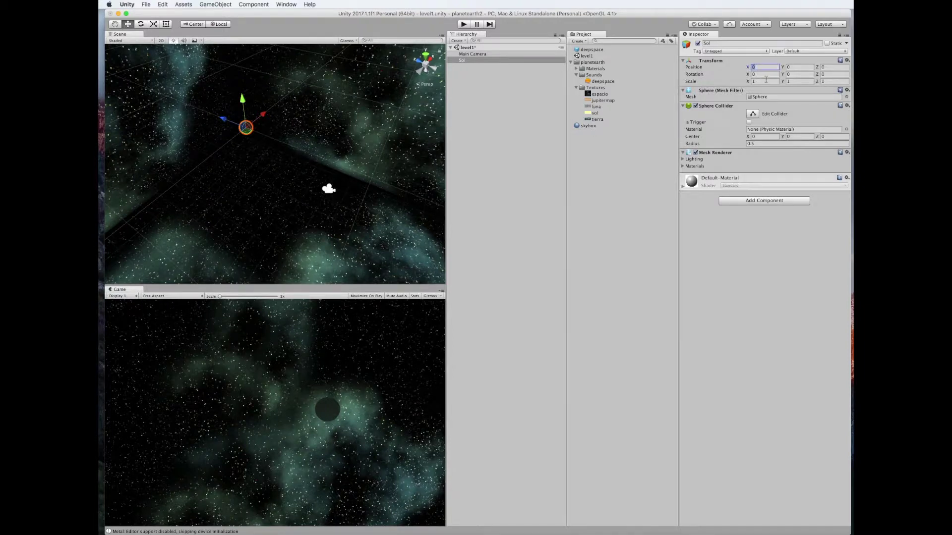
# Set Sol's scale to 3 on X, Y and Z.
pyautogui.click(766, 81)
pyautogui.write('3')
pyautogui.press('Tab')
pyautogui.write('3')
pyautogui.press('Tab')
pyautogui.write('3')
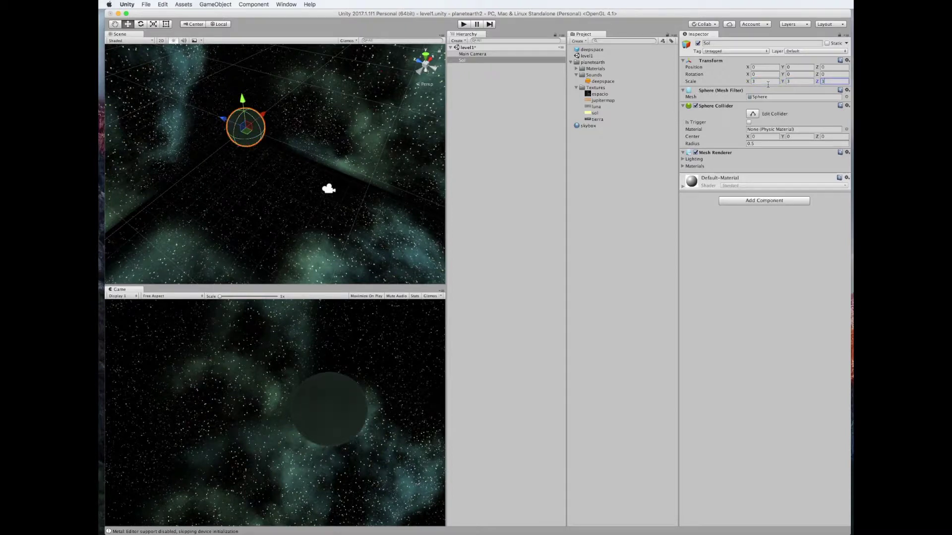
pyautogui.hotkey('shift', 'Tab')
pyautogui.click(825, 82)
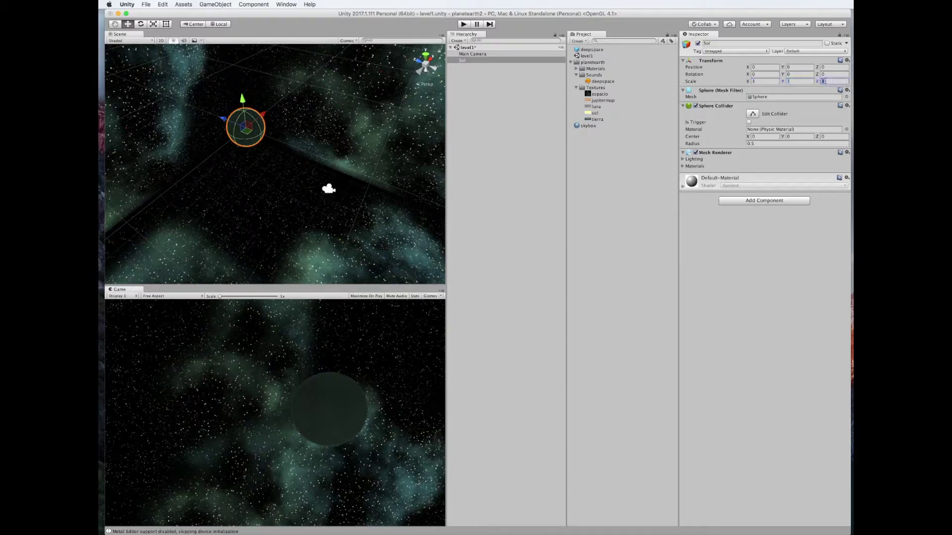
pyautogui.click(786, 82)
pyautogui.click(775, 81)
pyautogui.click(516, 156)
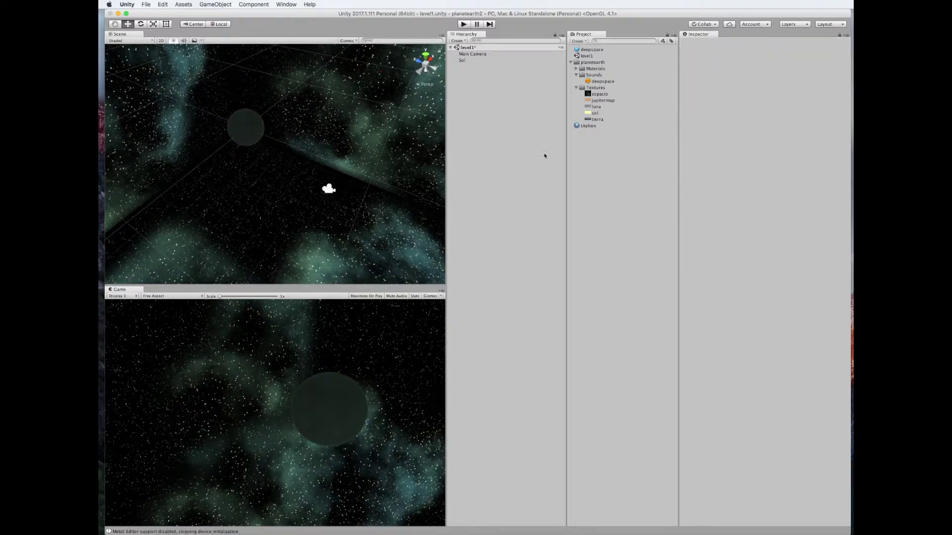
pyautogui.click(474, 61)
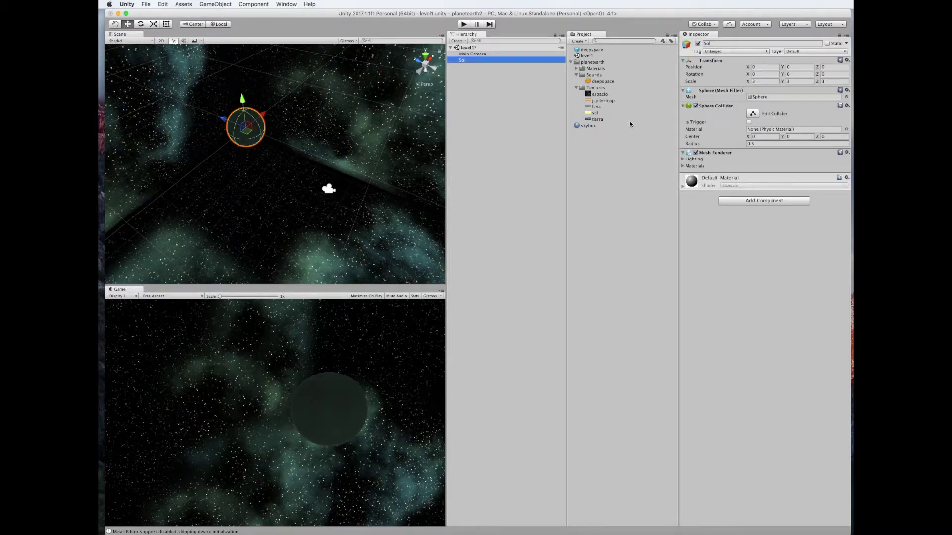
# Drag the sol texture onto the Sol sphere and expand the sol material's shader settings.
pyautogui.moveTo(593, 114)
pyautogui.mouseDown()
pyautogui.moveTo(617, 150)
pyautogui.moveTo(599, 115)
pyautogui.moveTo(731, 240)
pyautogui.mouseUp()
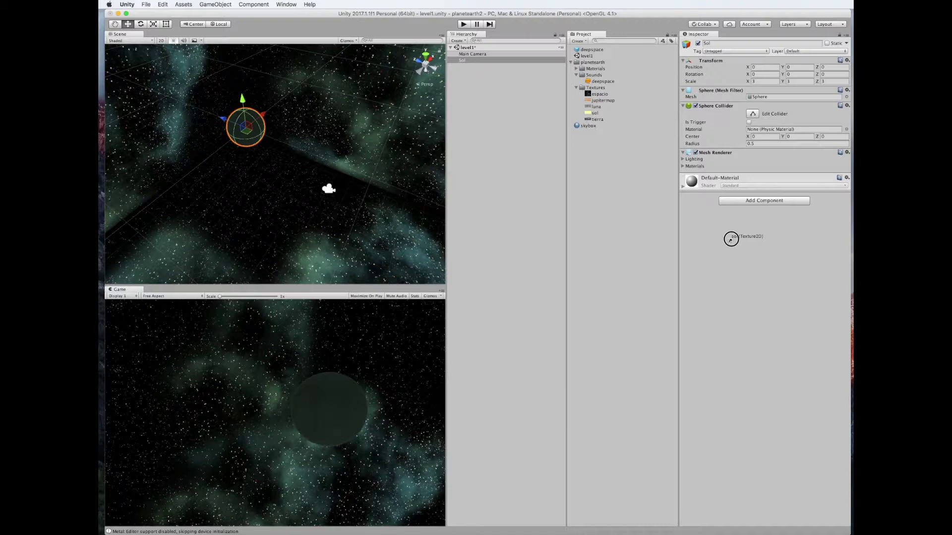
pyautogui.moveTo(731, 240); pyautogui.dragTo(731, 241)
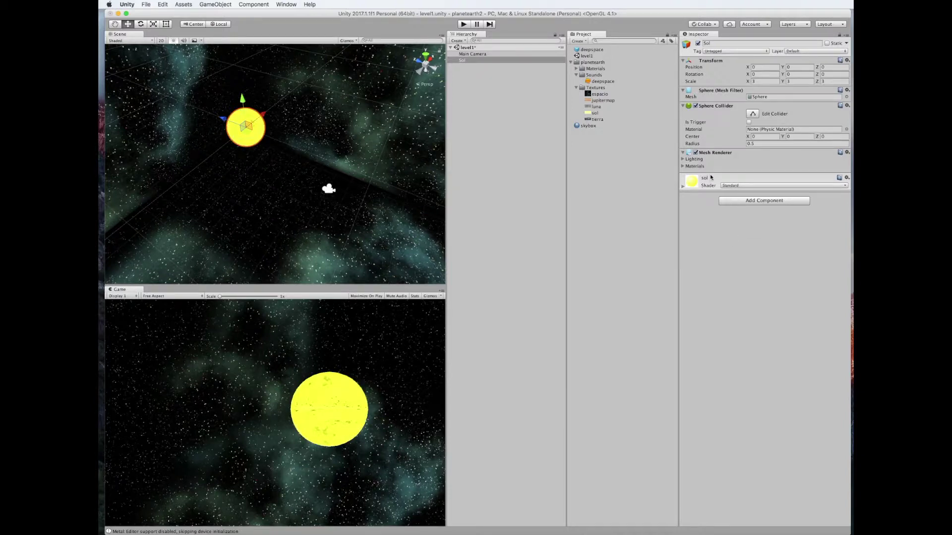
pyautogui.click(750, 179)
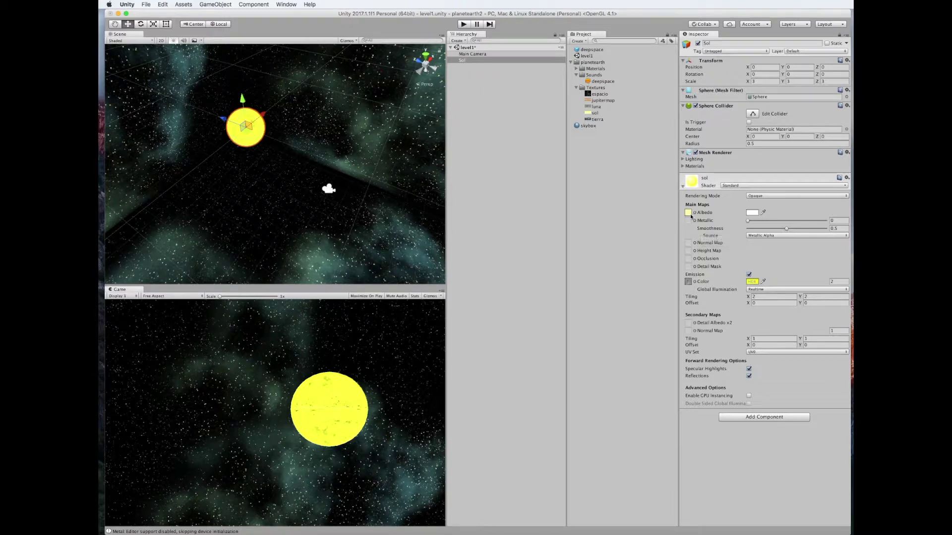
pyautogui.click(689, 213)
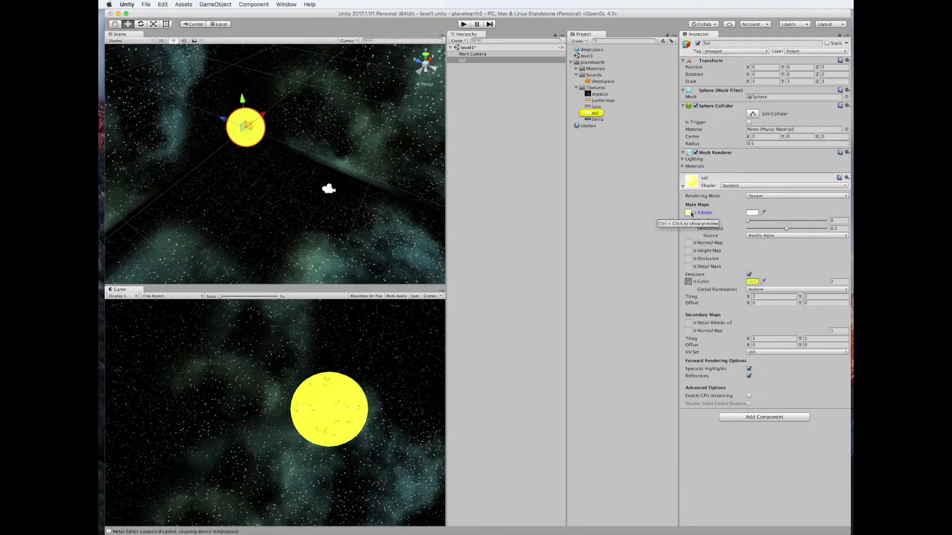
pyautogui.click(695, 213)
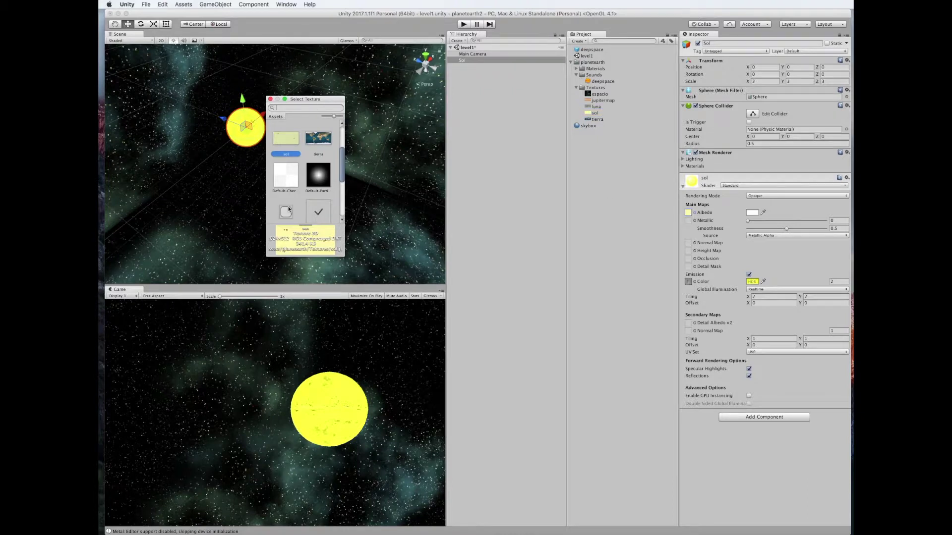
pyautogui.scroll(5, 317, 213)
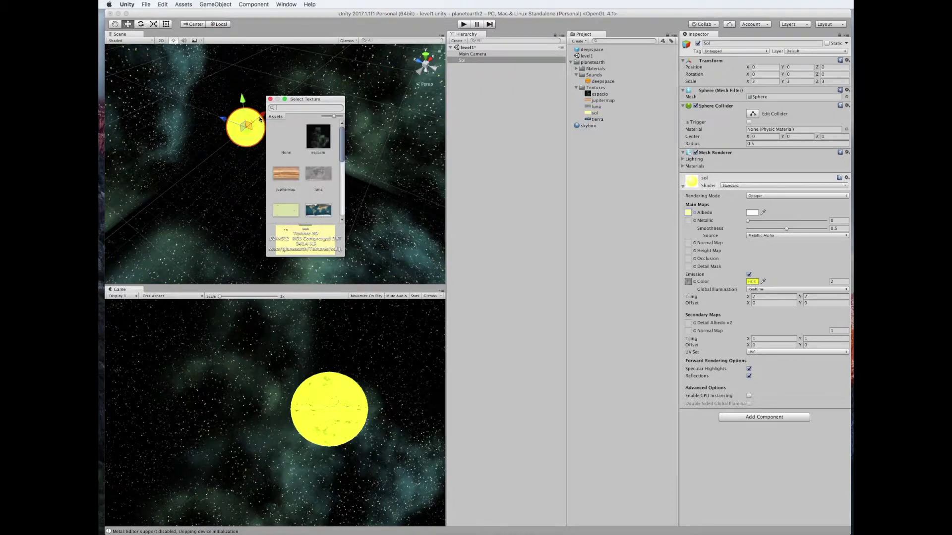
pyautogui.click(270, 100)
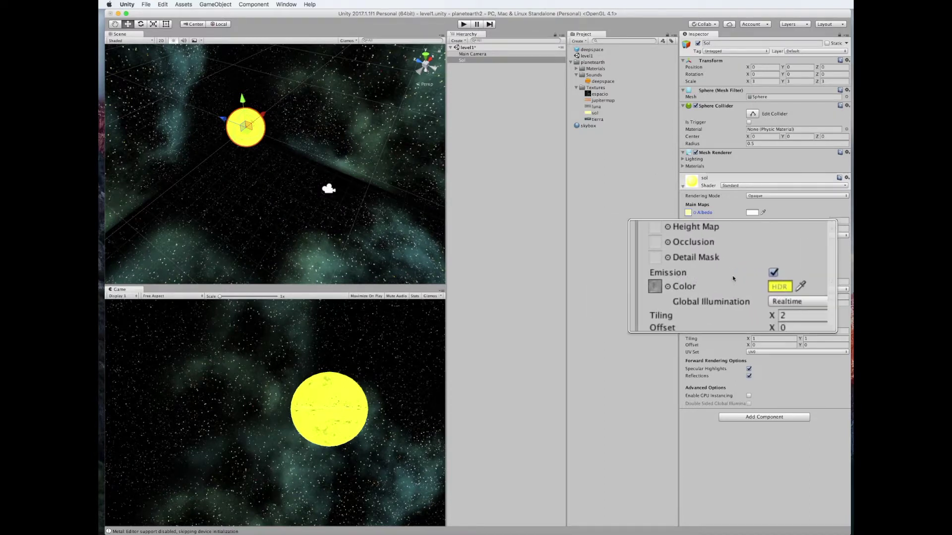
pyautogui.click(749, 275)
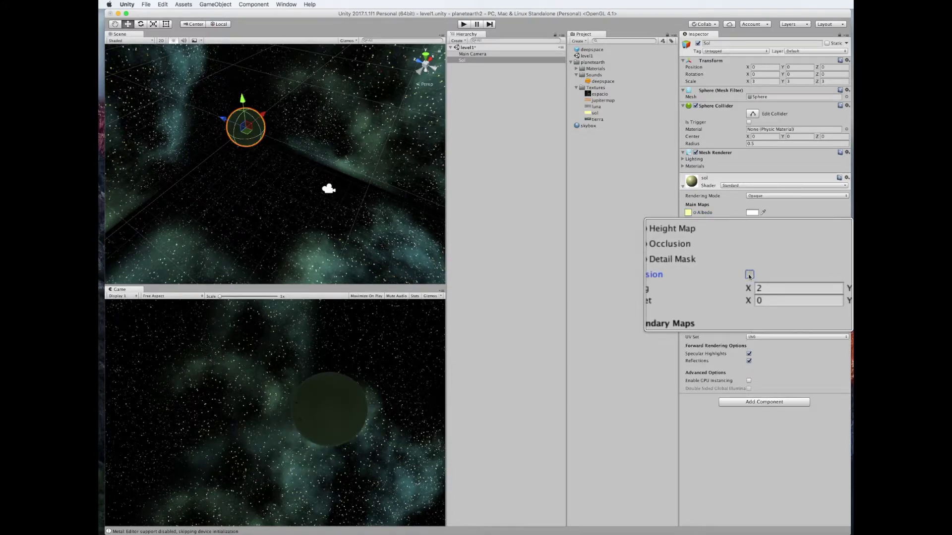
pyautogui.click(749, 276)
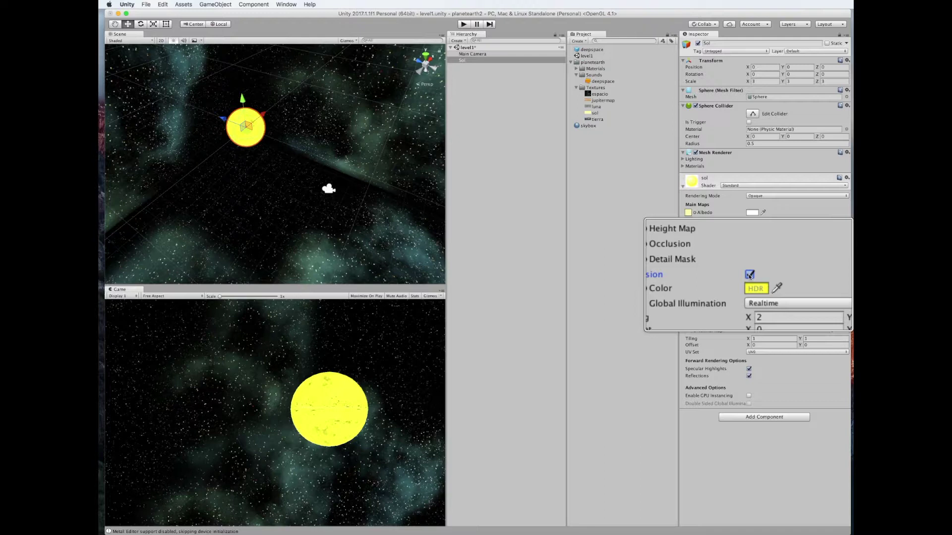
pyautogui.click(749, 276)
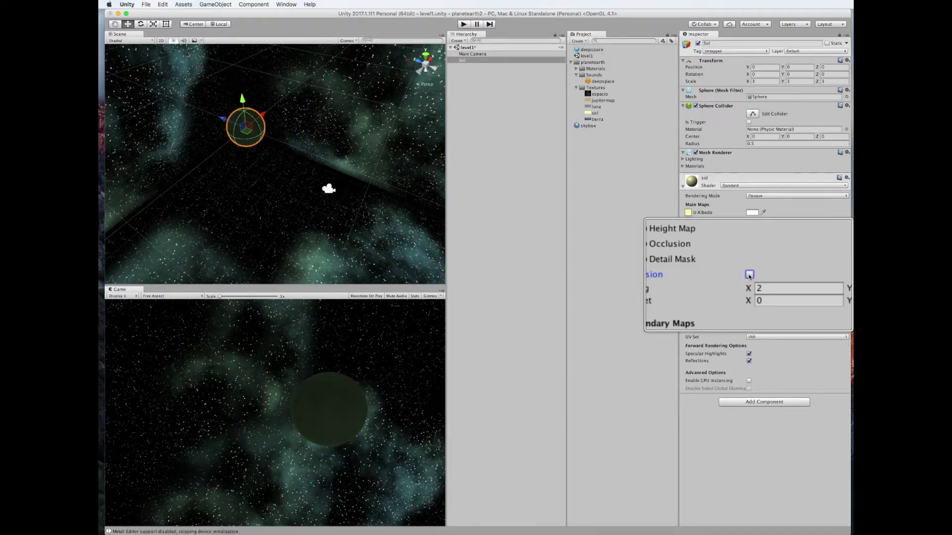
pyautogui.click(749, 275)
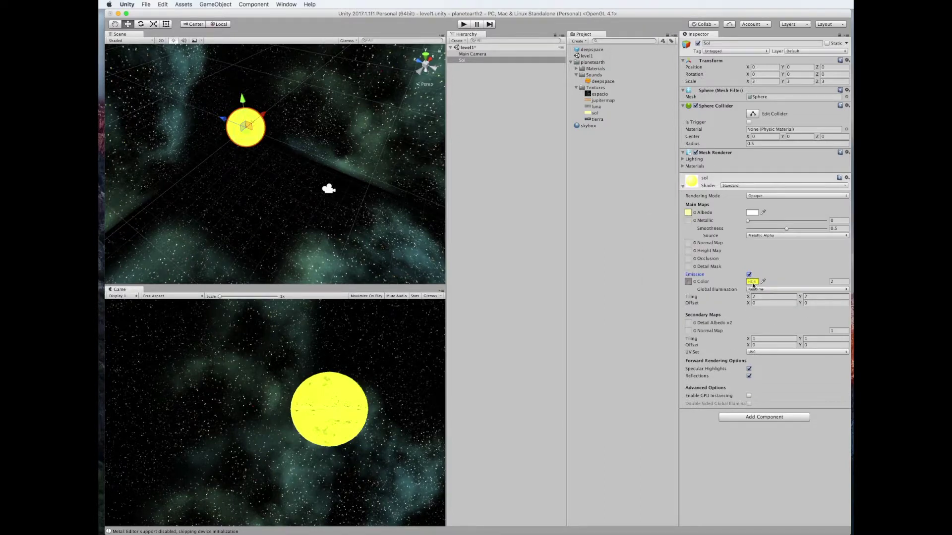
pyautogui.click(753, 283)
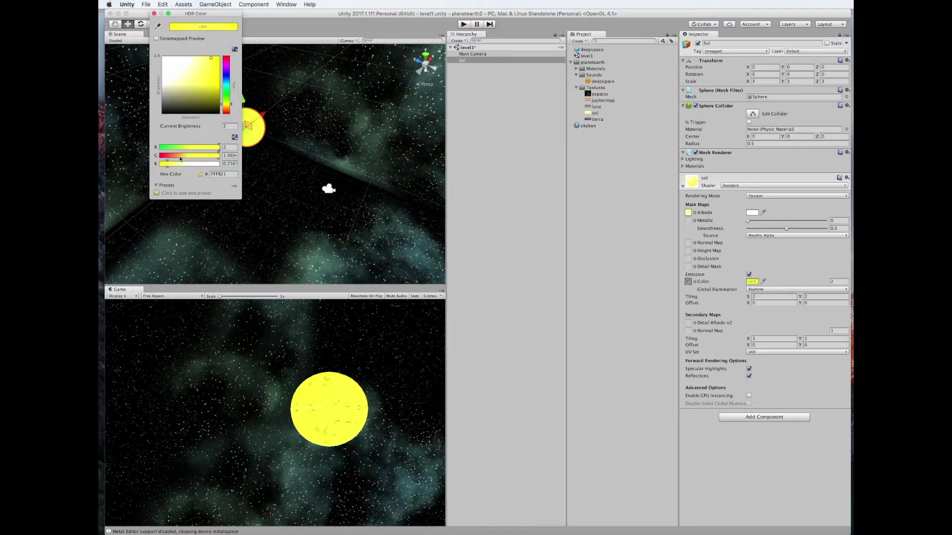
pyautogui.moveTo(187, 158); pyautogui.dragTo(213, 158)
pyautogui.click(155, 14)
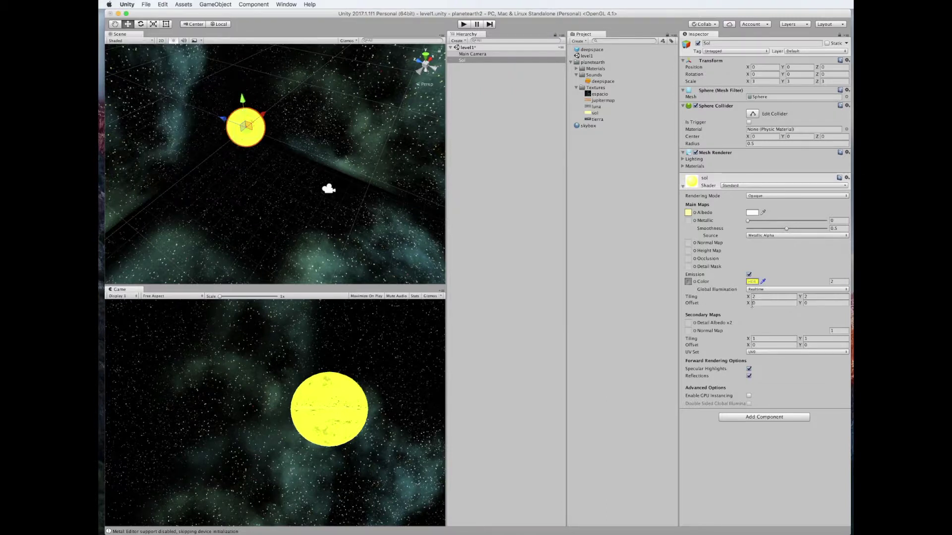
# Clear the sol material's emission texture to None, then assign the luna texture as its emission map.
pyautogui.click(695, 282)
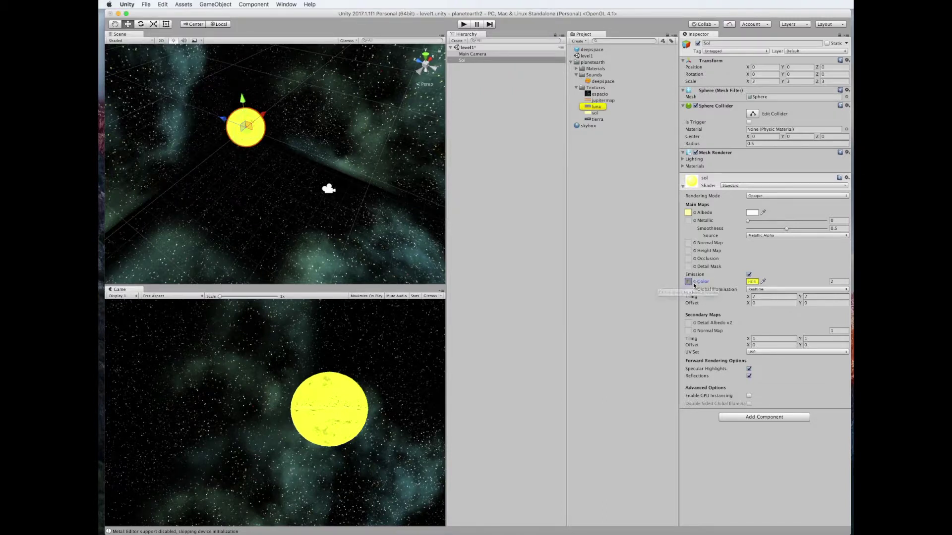
pyautogui.scroll(2, 300, 182)
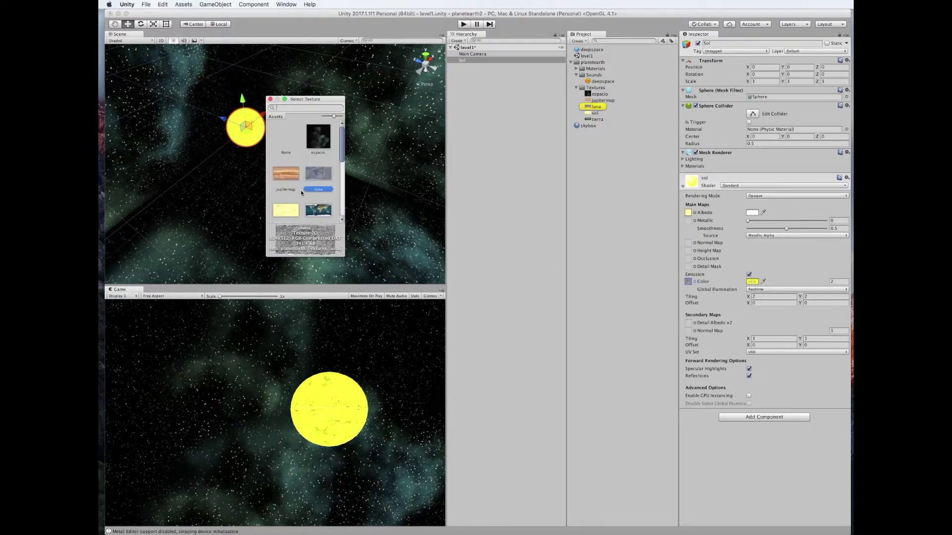
pyautogui.doubleClick(283, 138)
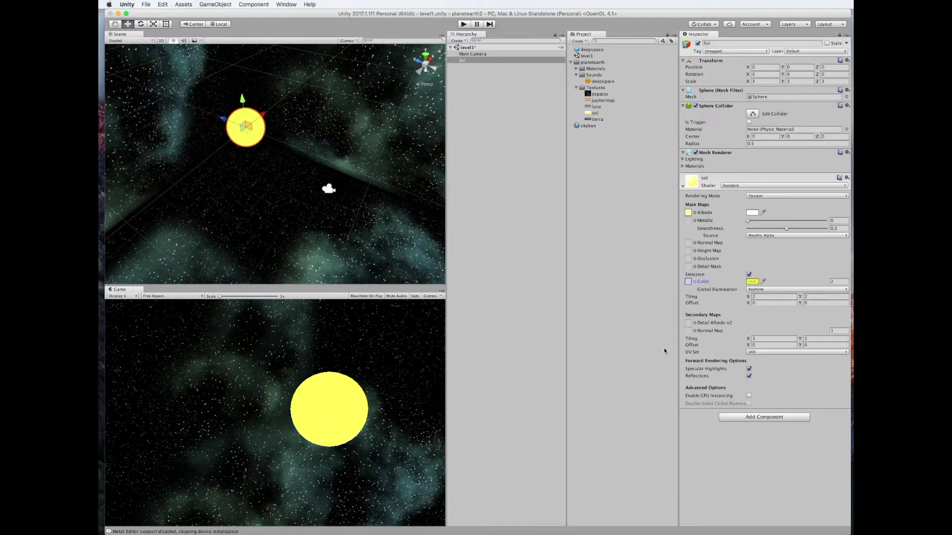
pyautogui.click(594, 107)
pyautogui.moveTo(595, 108); pyautogui.dragTo(688, 283)
pyautogui.click(841, 281)
pyautogui.doubleClick(837, 281)
pyautogui.press('Return')
pyautogui.click(804, 282)
pyautogui.write('2')
pyautogui.press('Tab')
pyautogui.click(836, 281)
pyautogui.press('Tab')
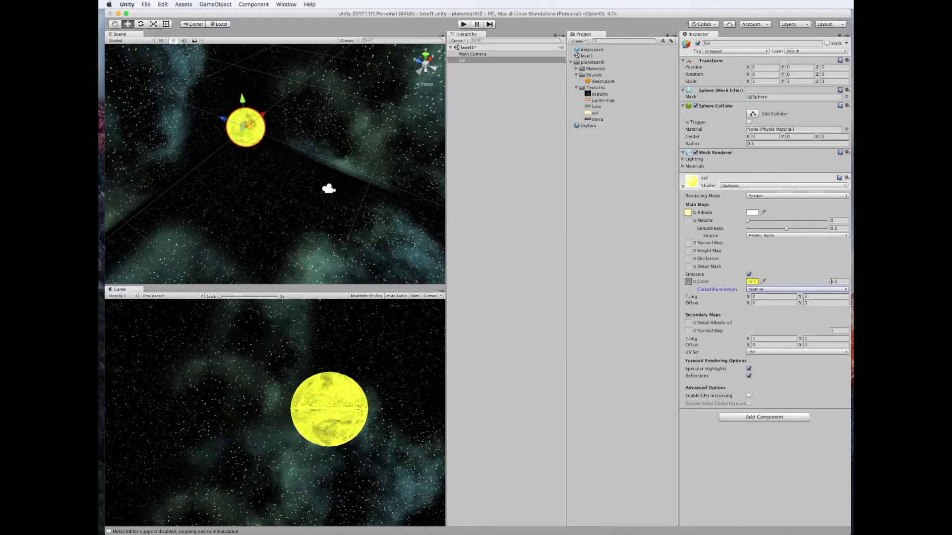
pyautogui.click(835, 281)
pyautogui.write('2')
pyautogui.press('Return')
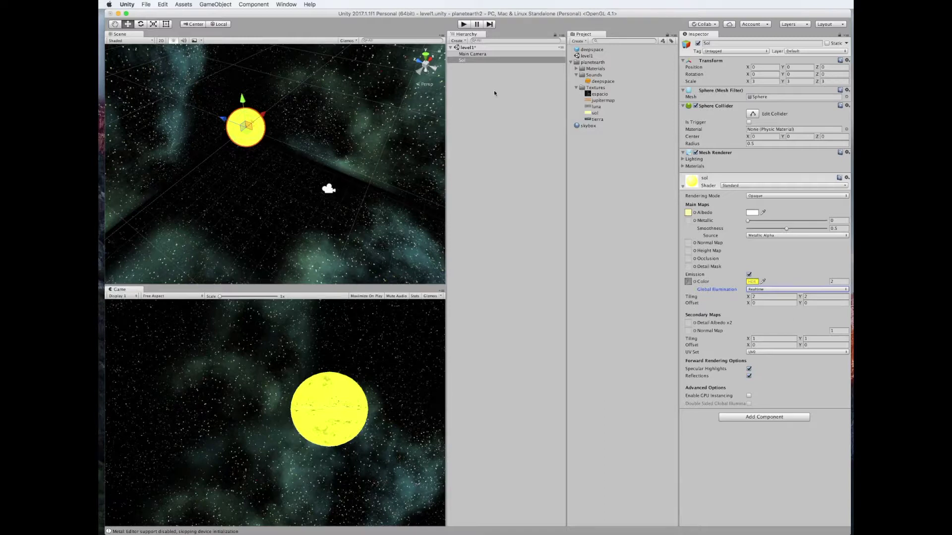
# Add a Point Light as a child of Sol, keeping its default range of 10.
pyautogui.click(463, 61)
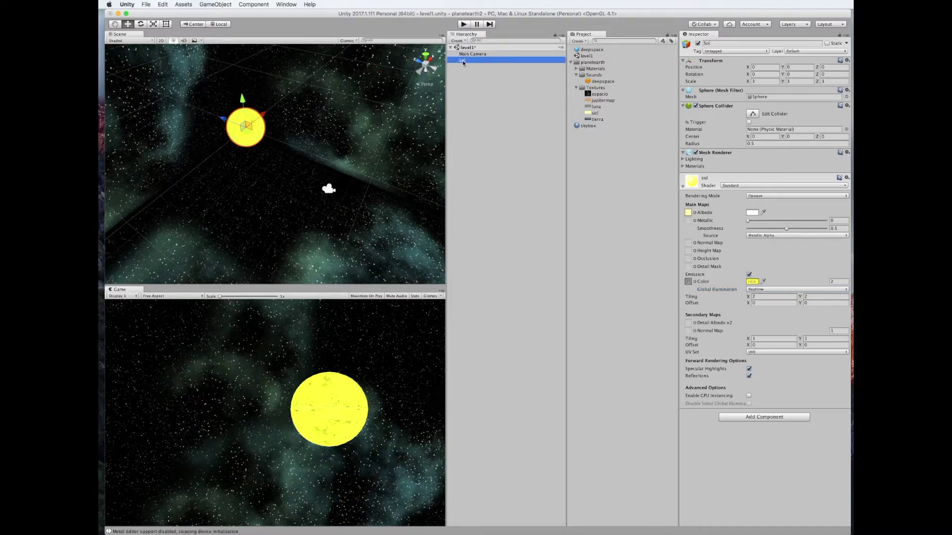
pyautogui.rightClick(462, 60)
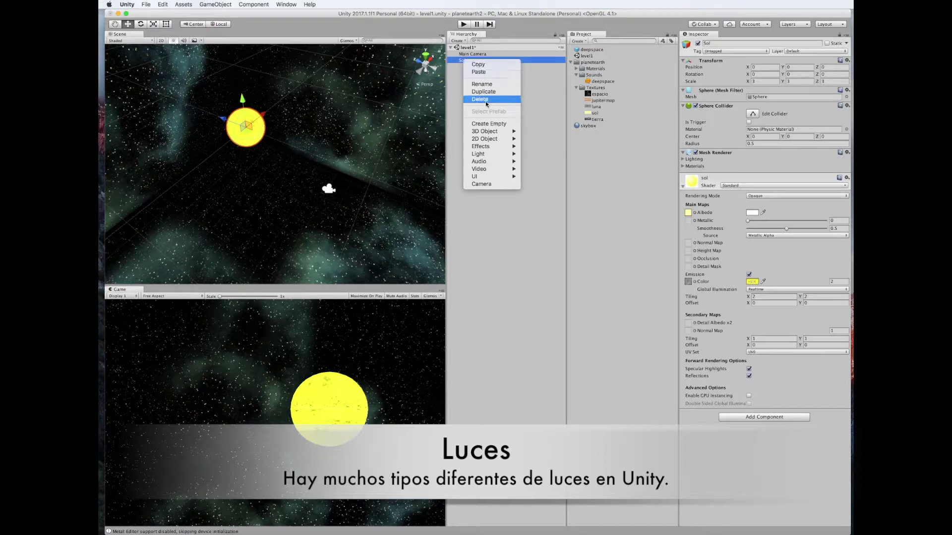
pyautogui.moveTo(489, 156)
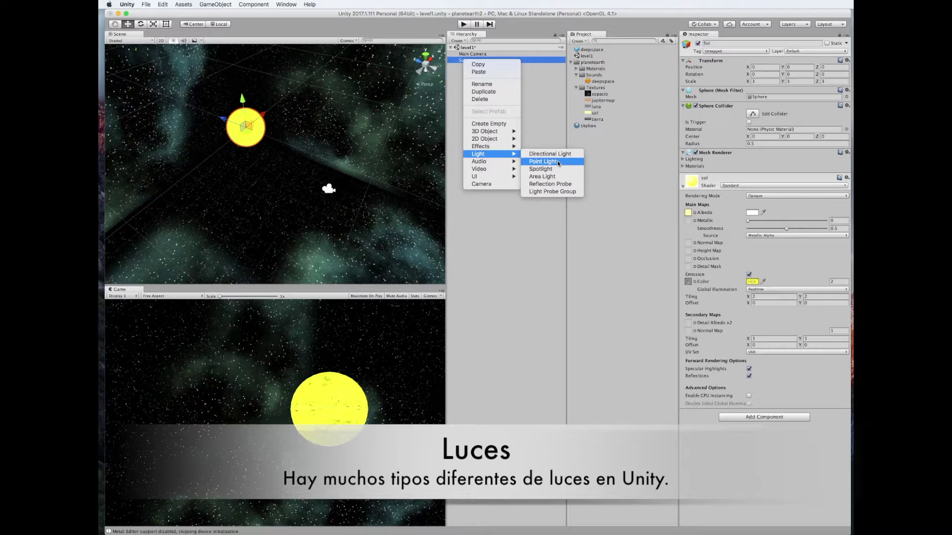
pyautogui.click(558, 164)
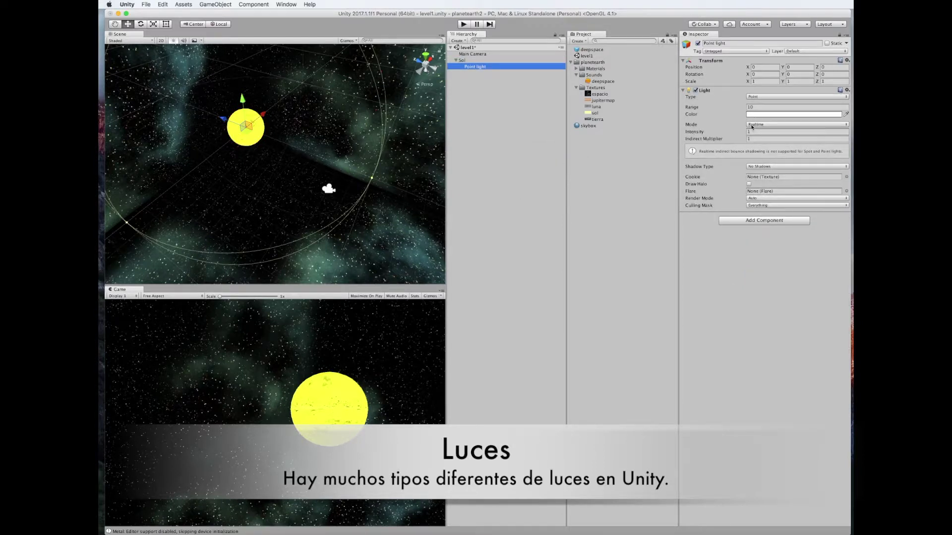
pyautogui.click(775, 107)
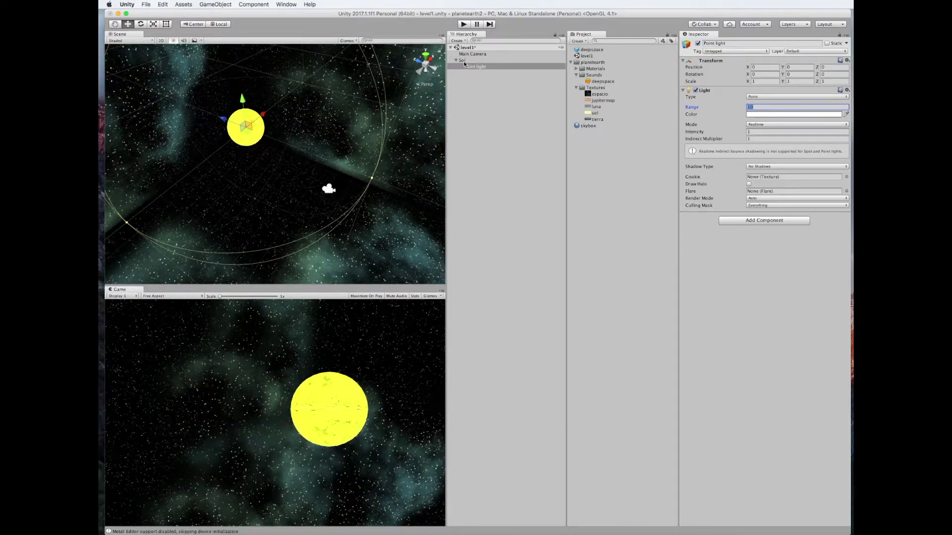
pyautogui.click(478, 69)
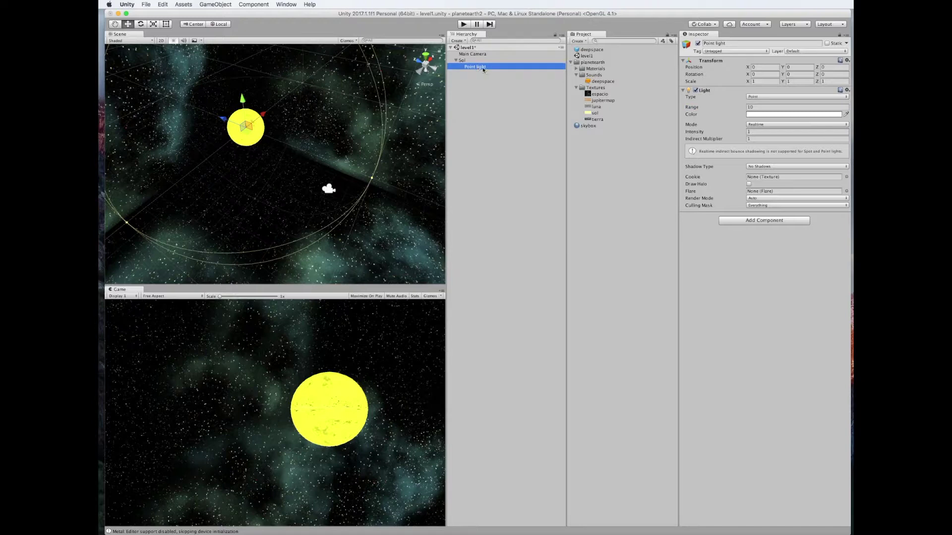
# Rename the point light to 'Luz Solar'.
pyautogui.click(483, 67)
pyautogui.write('Luz ')
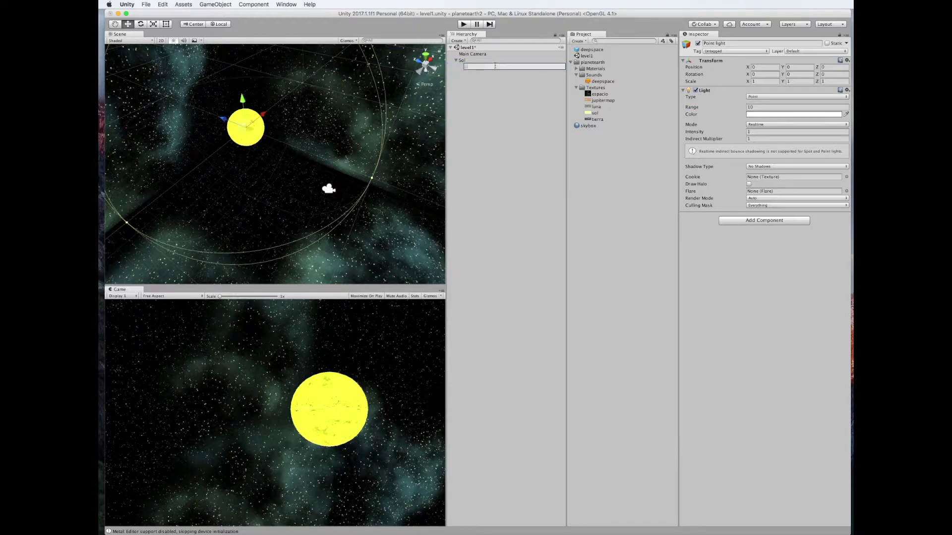
pyautogui.write('Solar')
pyautogui.press('Return')
pyautogui.click(515, 103)
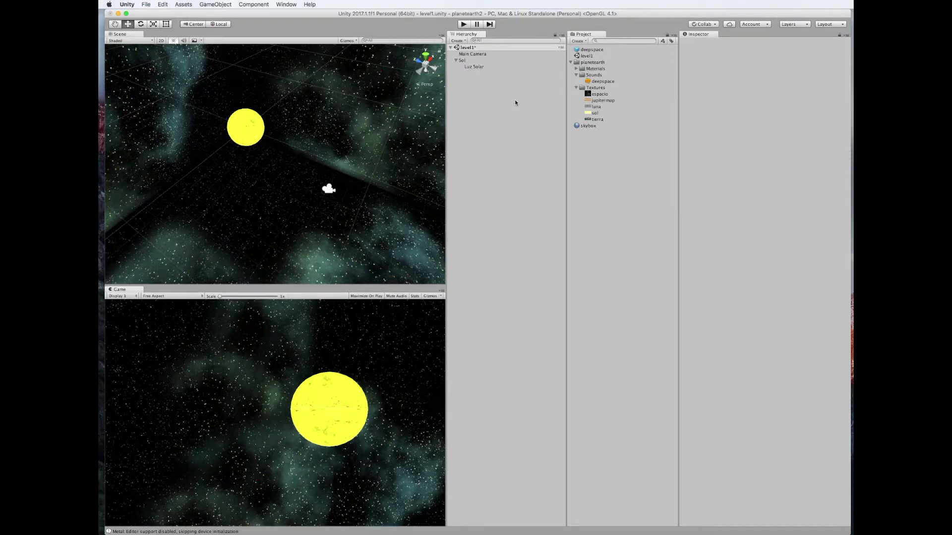
# Set Luz Solar's range to 10 and enable Draw Halo.
pyautogui.click(472, 67)
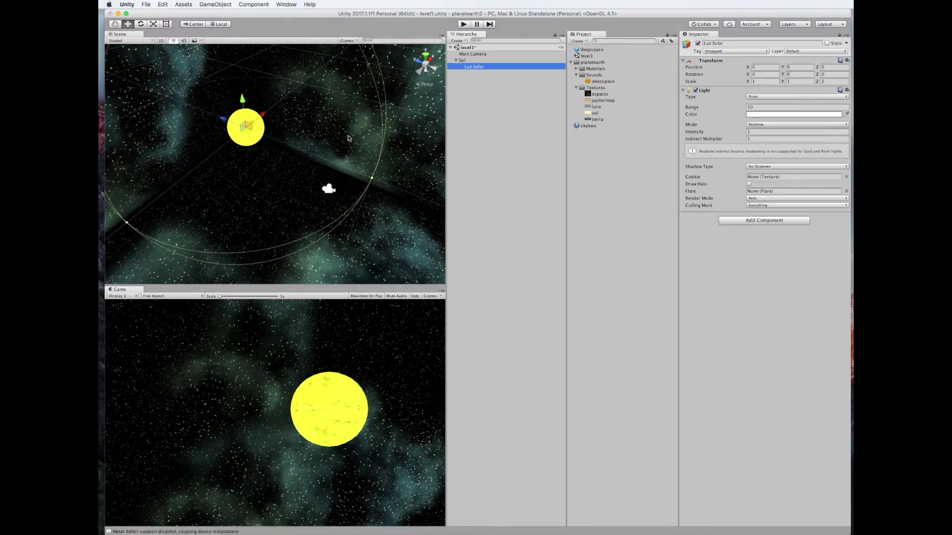
pyautogui.scroll(-5, 348, 153)
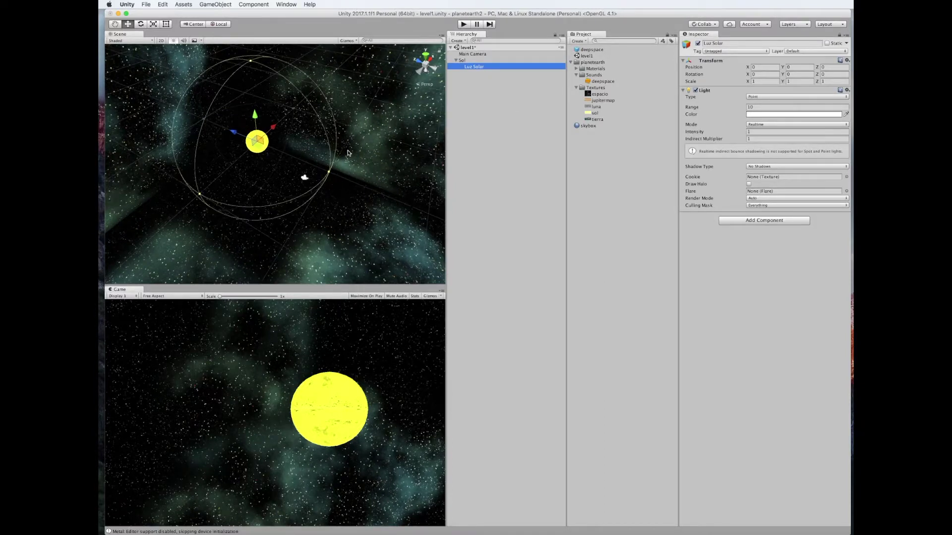
pyautogui.click(754, 106)
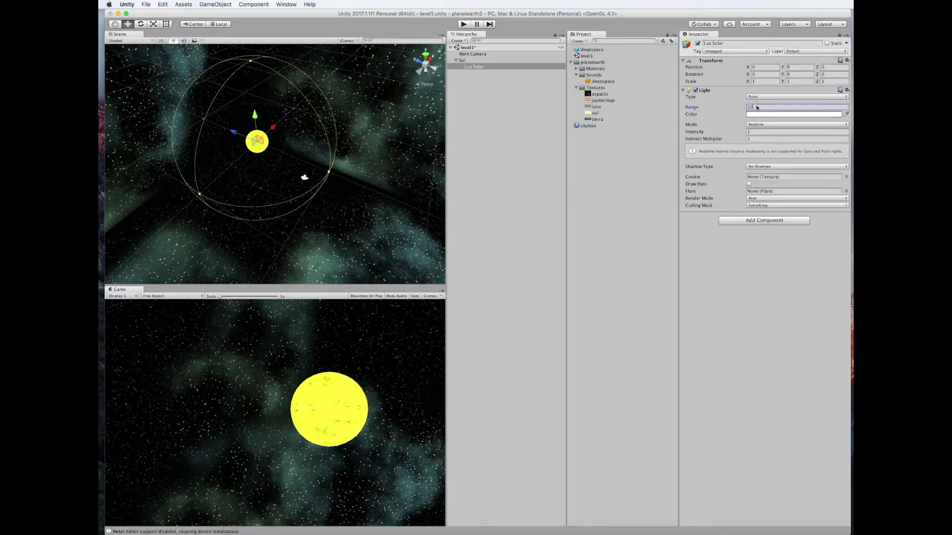
pyautogui.write('3')
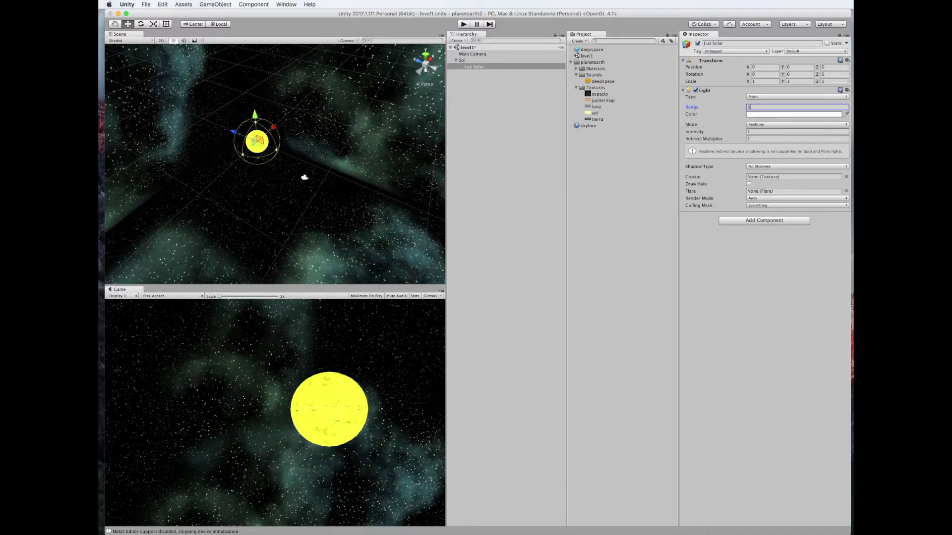
pyautogui.press('BackSpace')
pyautogui.write('4')
pyautogui.press('BackSpace')
pyautogui.write('10')
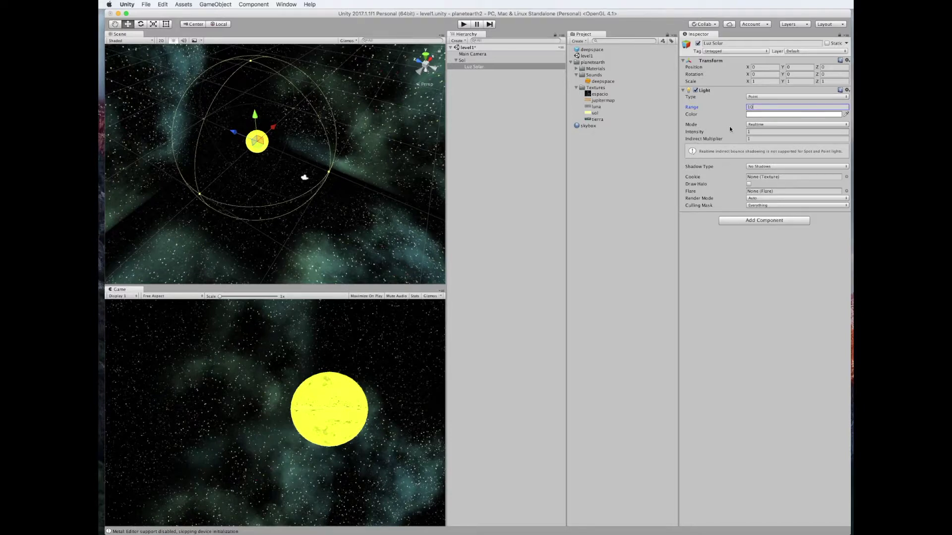
pyautogui.click(757, 192)
pyautogui.click(749, 184)
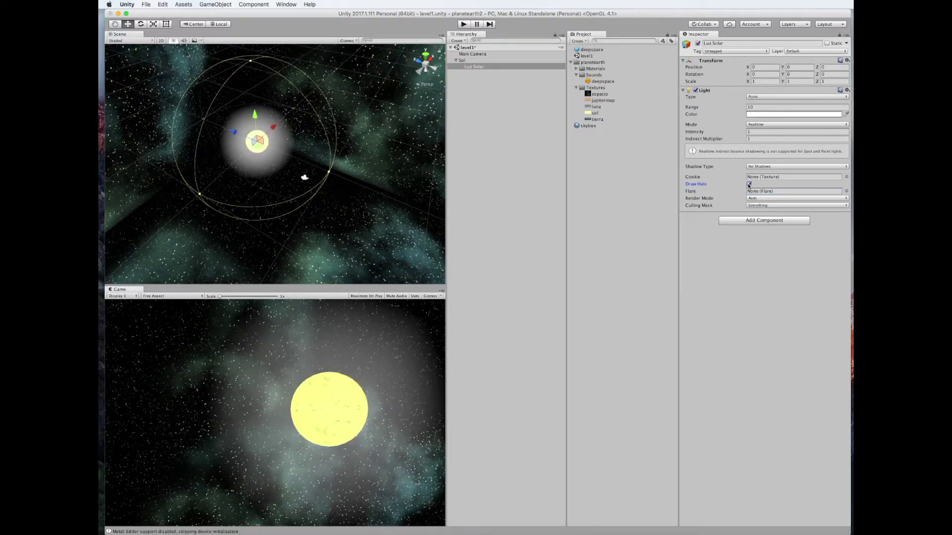
pyautogui.click(757, 131)
pyautogui.write('0.1')
pyautogui.press('BackSpace')
pyautogui.press('BackSpace')
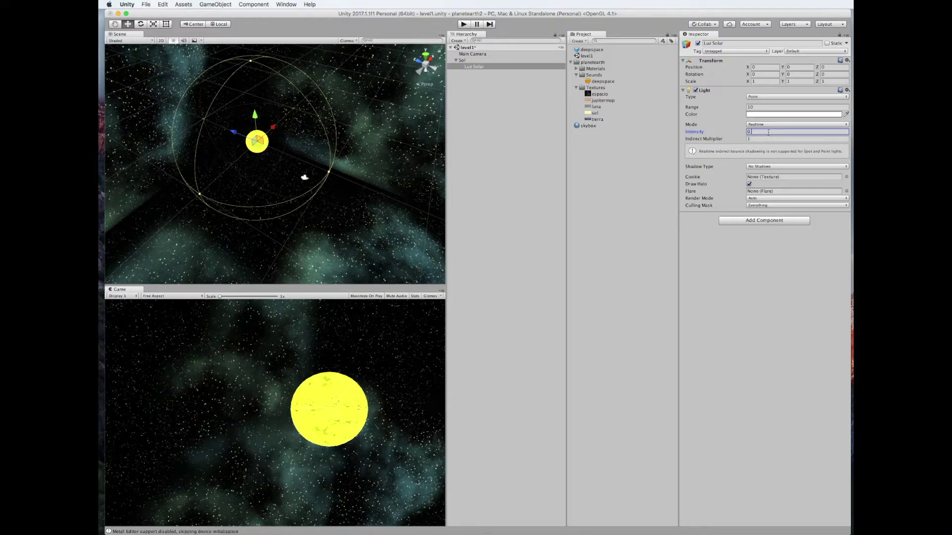
pyautogui.write('.5')
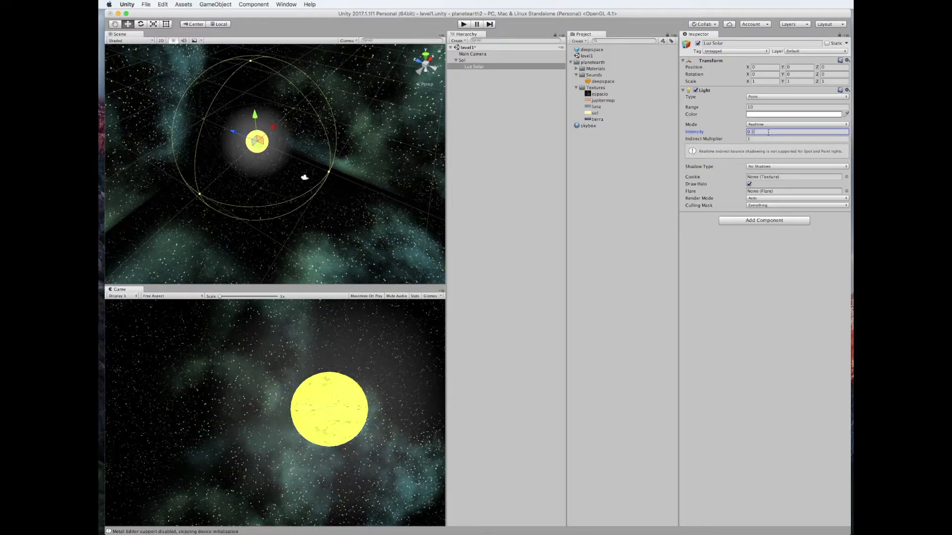
pyautogui.press('BackSpace')
pyautogui.press('BackSpace')
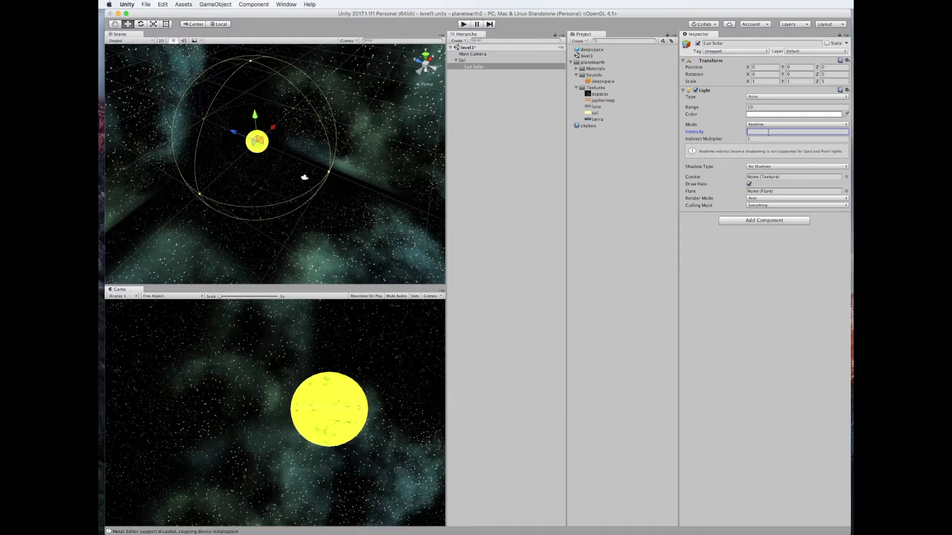
pyautogui.write('2')
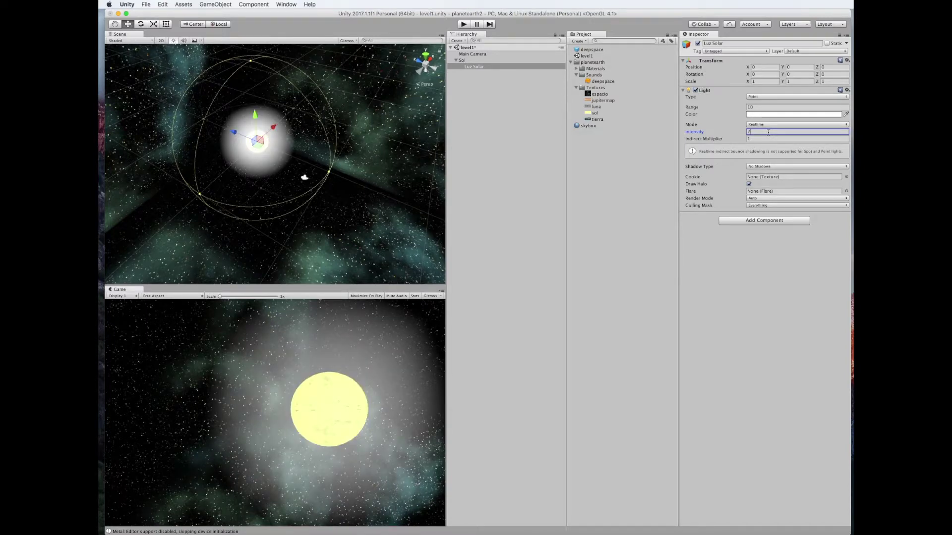
pyautogui.press('BackSpace')
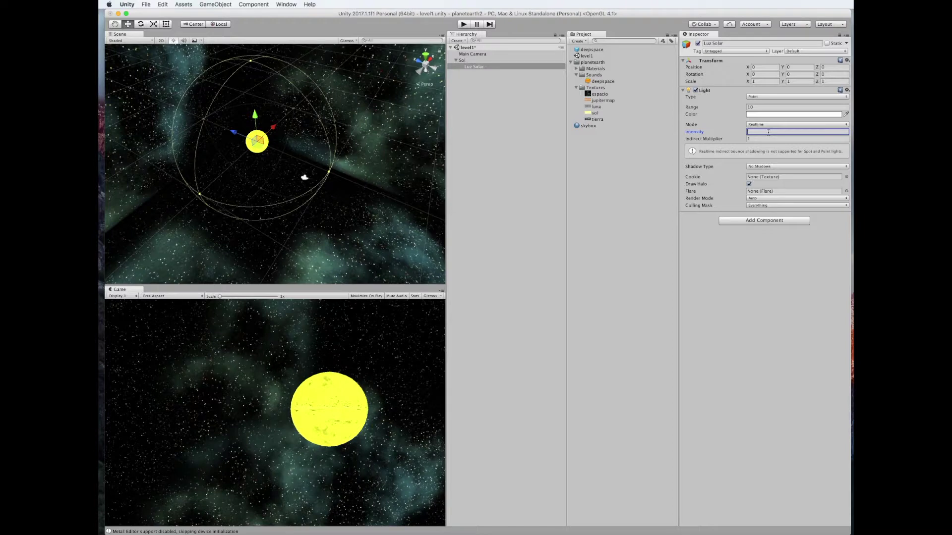
pyautogui.write('1')
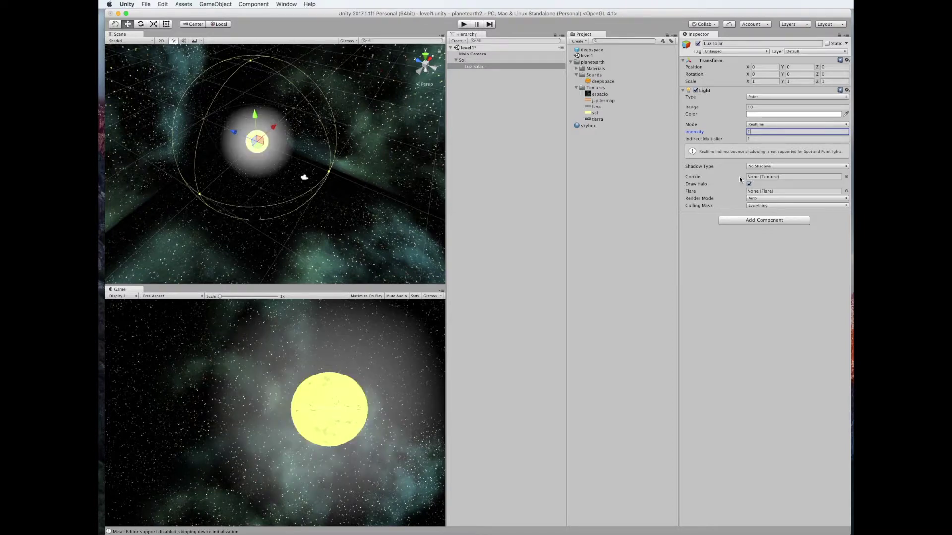
pyautogui.click(762, 191)
pyautogui.click(468, 61)
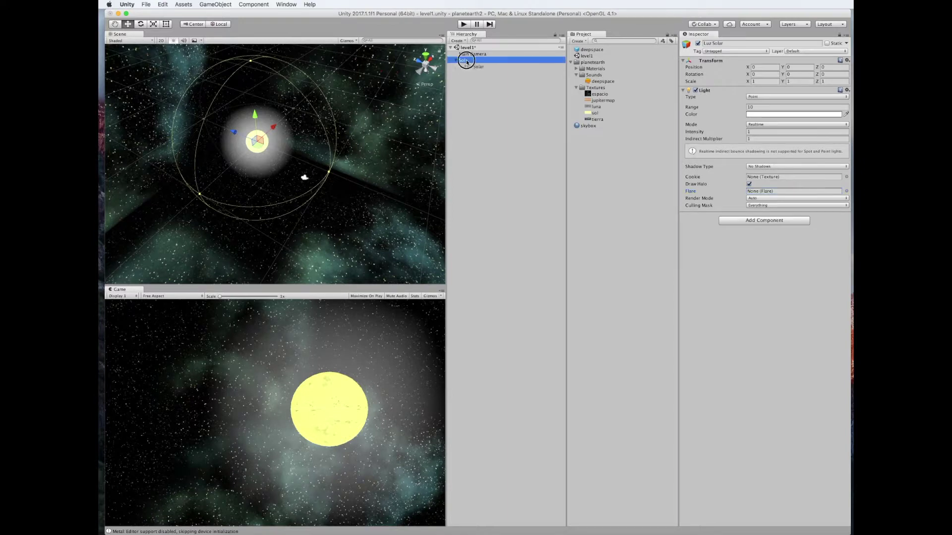
pyautogui.click(471, 67)
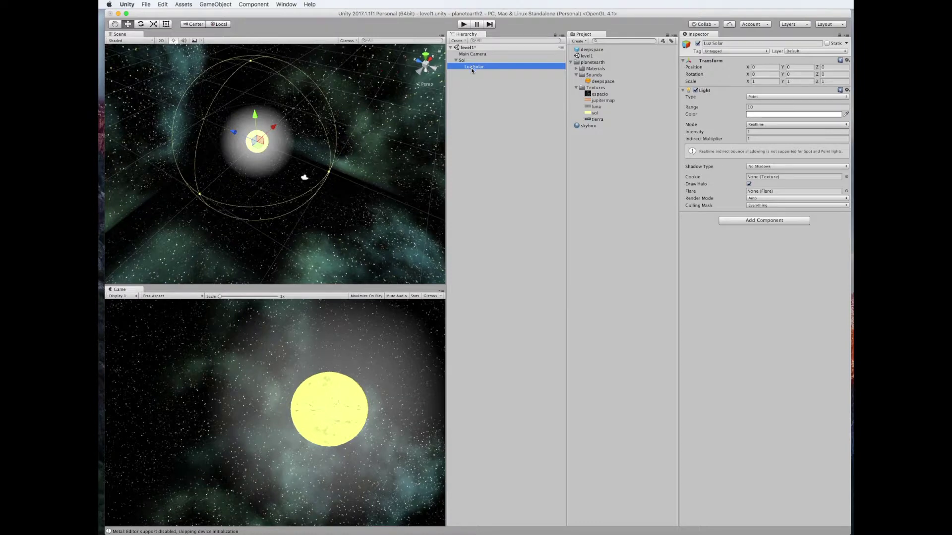
pyautogui.click(468, 88)
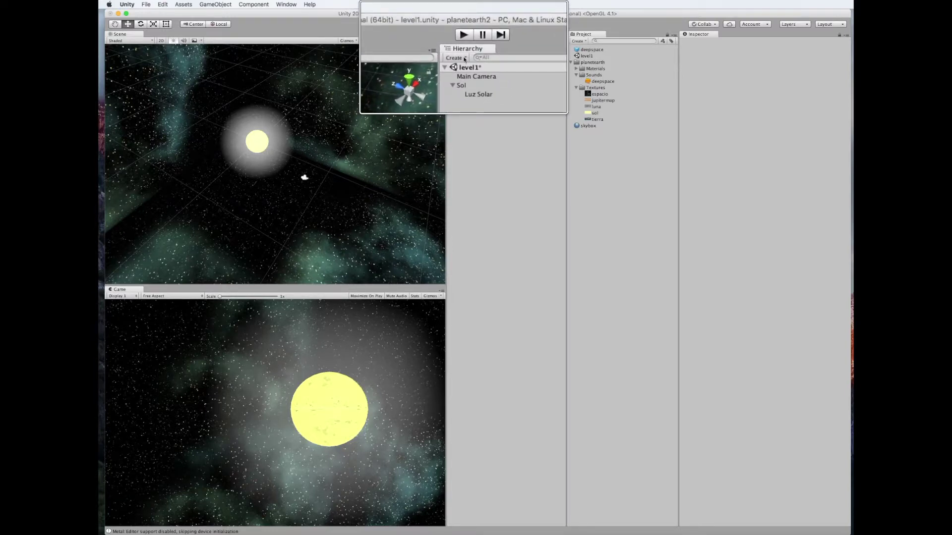
# Add a 3D sphere to the scene and name it Tierra.
pyautogui.rightClick(464, 84)
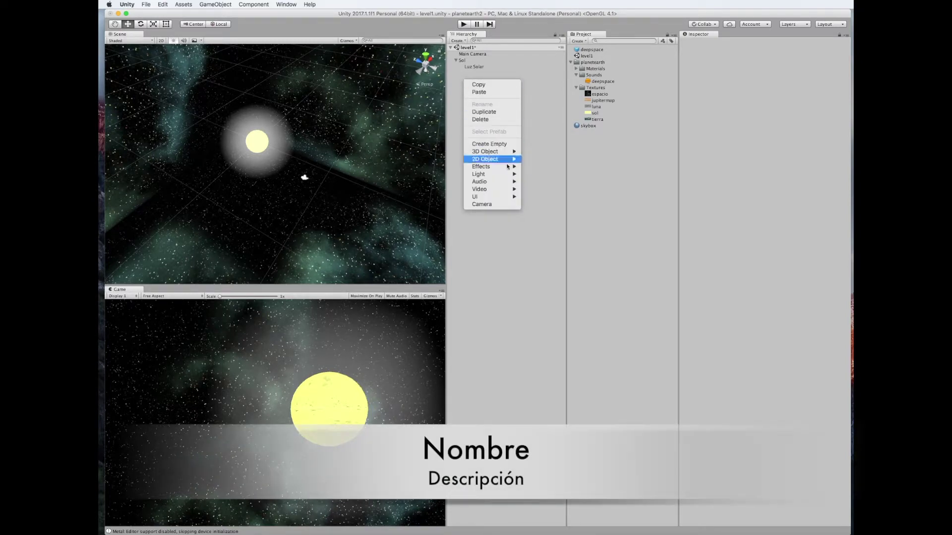
pyautogui.moveTo(488, 152)
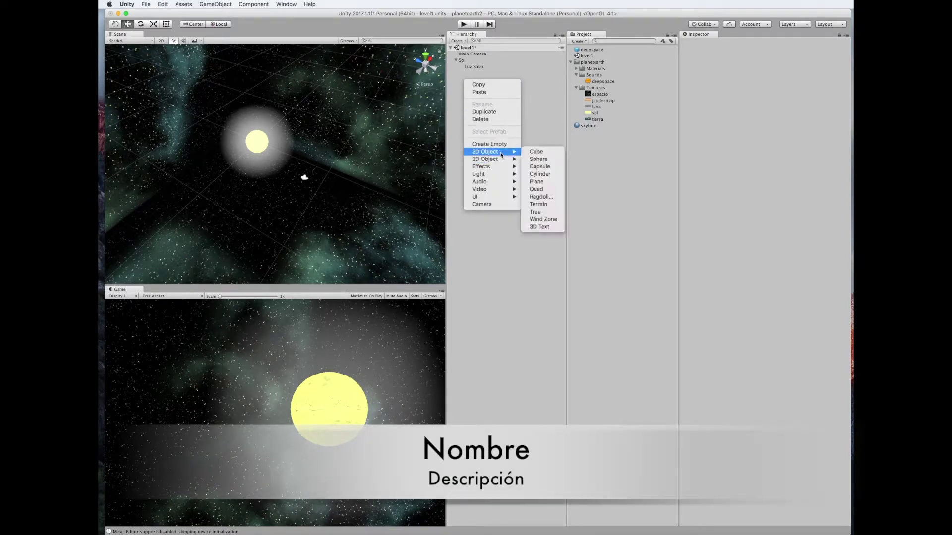
pyautogui.click(552, 159)
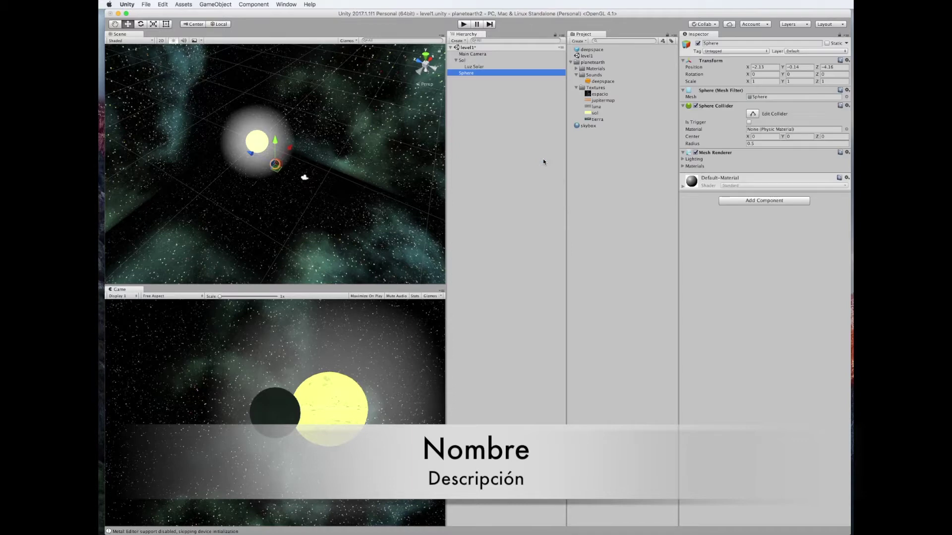
pyautogui.doubleClick(472, 73)
pyautogui.click(469, 73)
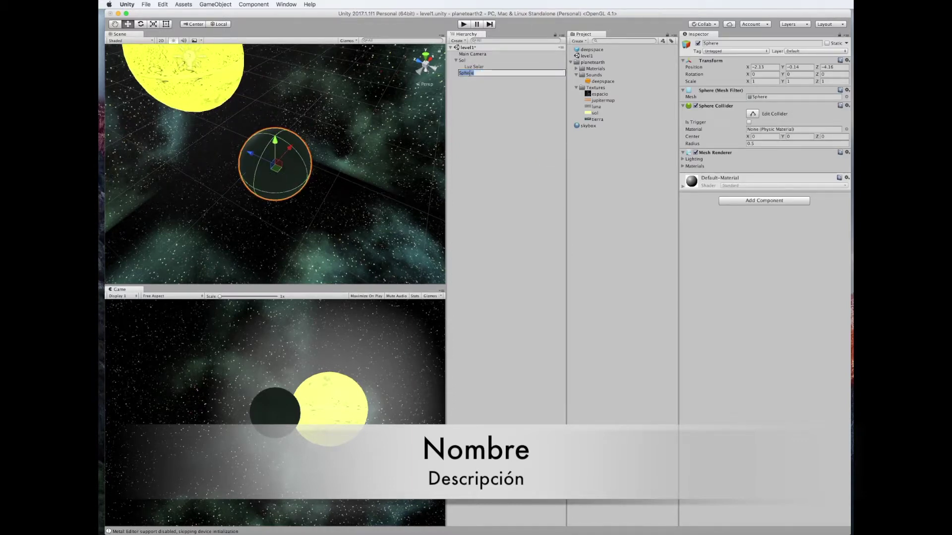
pyautogui.write('Tierra')
pyautogui.click(506, 105)
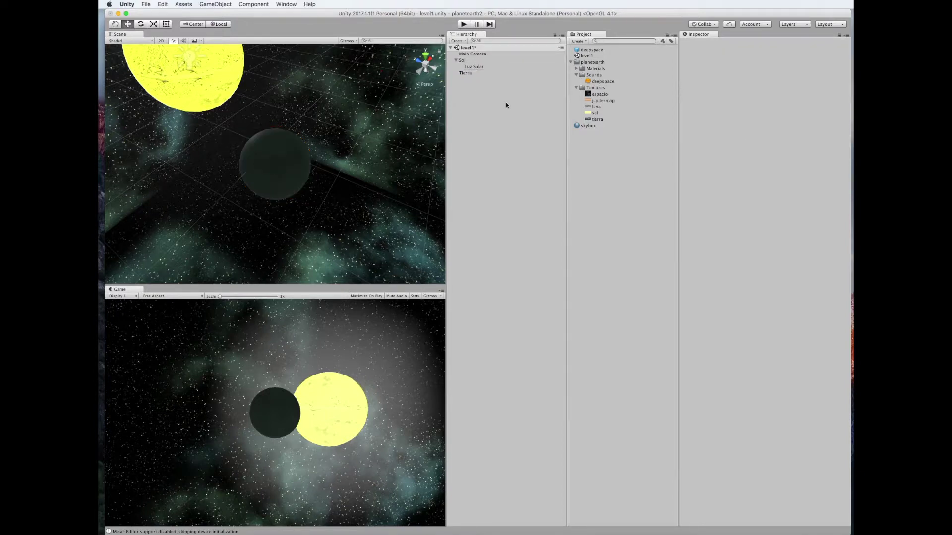
# Add a second sphere named Luna.
pyautogui.rightClick(474, 85)
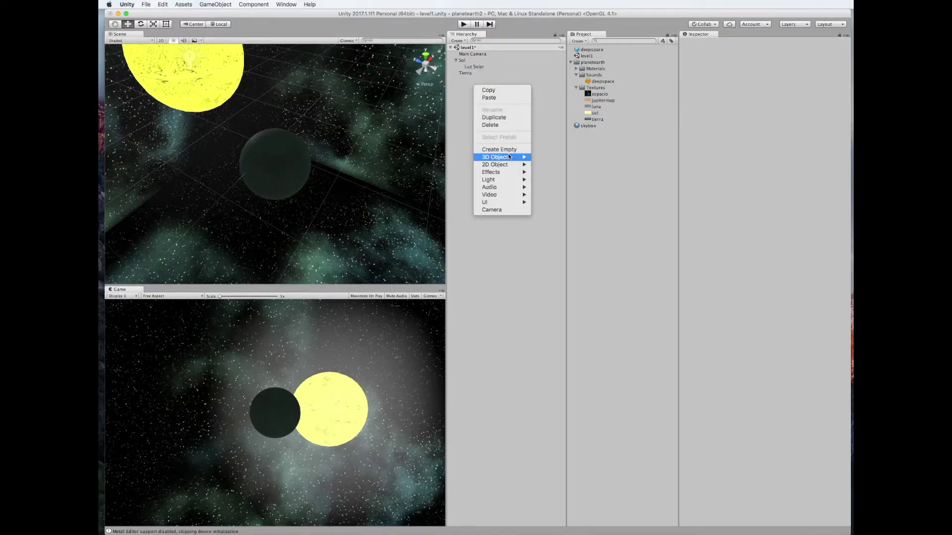
pyautogui.moveTo(509, 156)
pyautogui.click(564, 165)
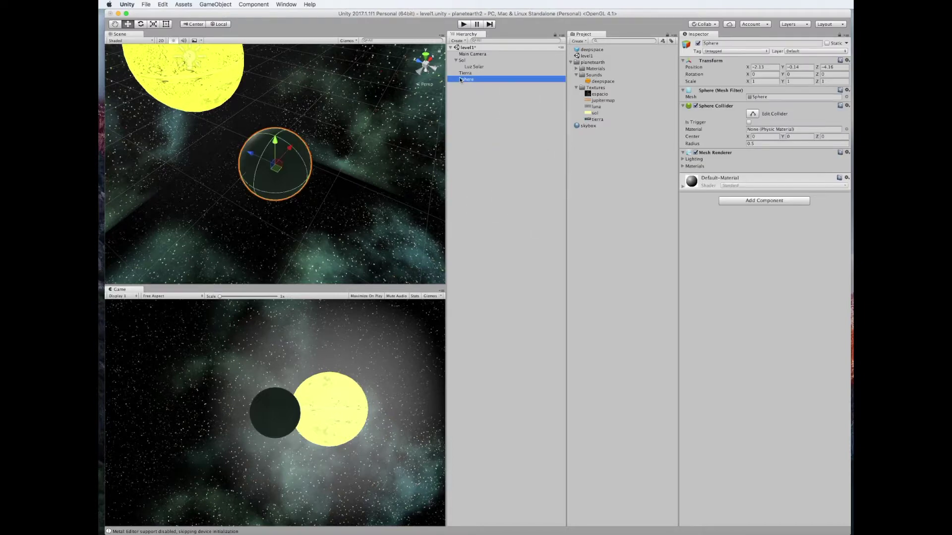
pyautogui.click(543, 80)
pyautogui.write('Luna')
pyautogui.click(519, 103)
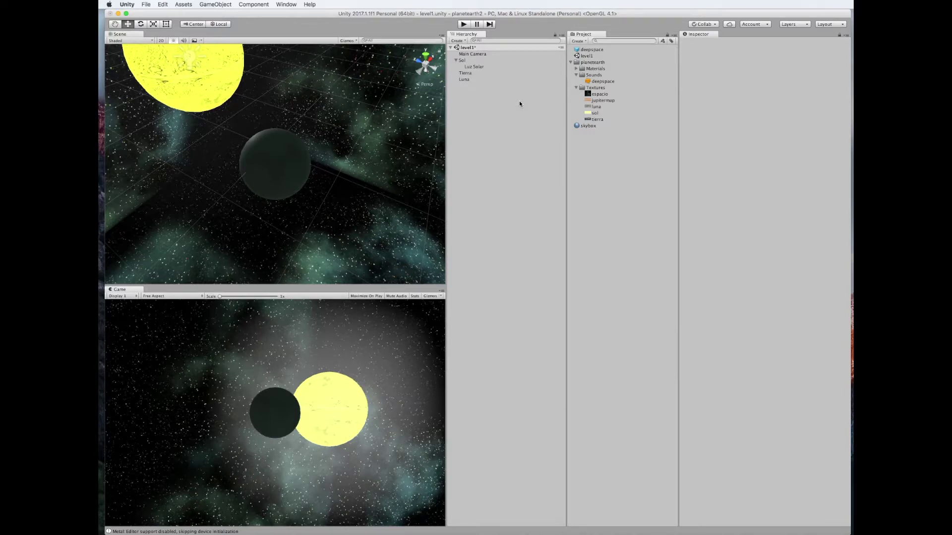
pyautogui.click(475, 78)
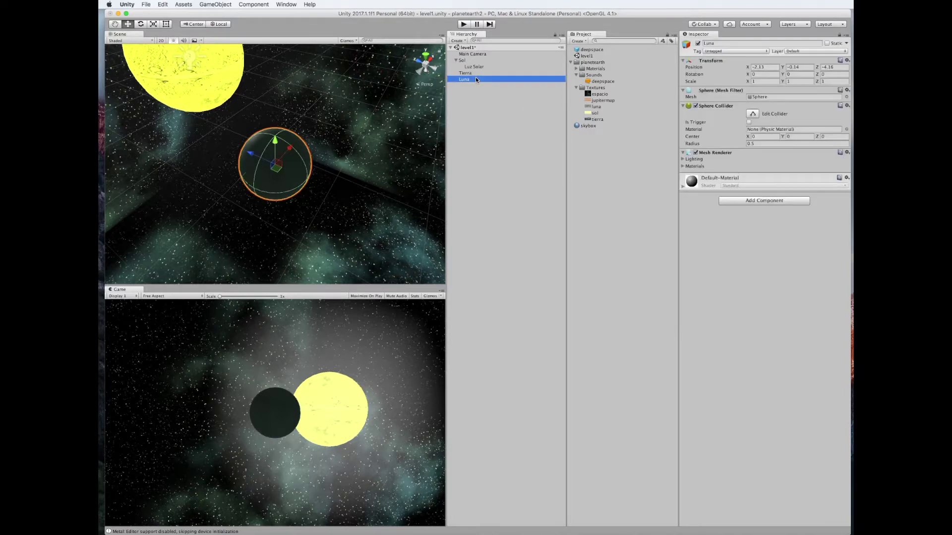
pyautogui.click(471, 73)
pyautogui.click(472, 80)
pyautogui.click(228, 127)
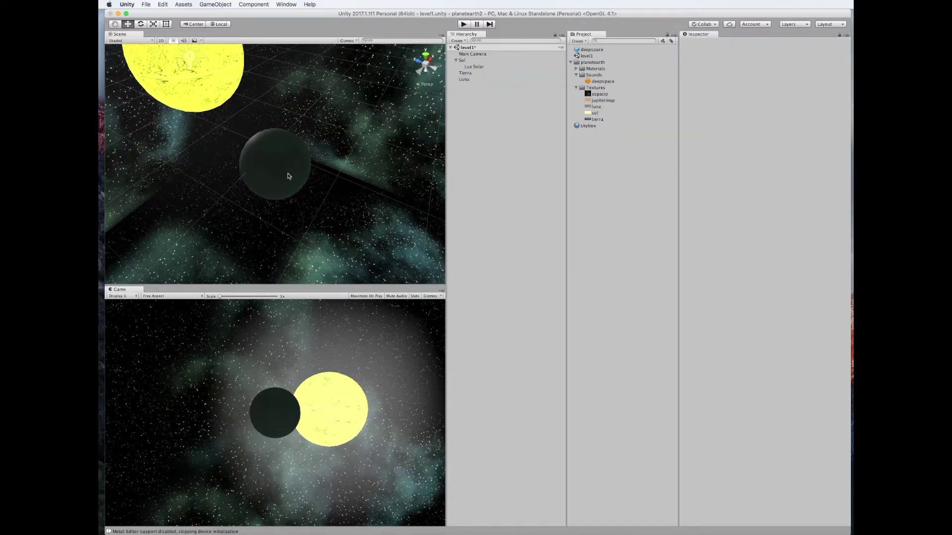
# Move Luna away from Tierra along Z and shrink it into a smaller sphere.
pyautogui.click(475, 81)
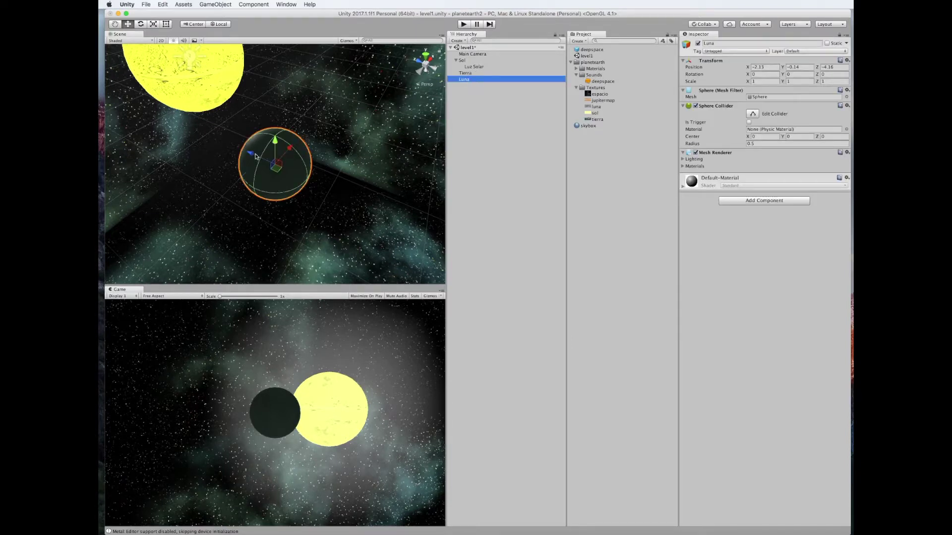
pyautogui.moveTo(252, 154)
pyautogui.mouseDown()
pyautogui.moveTo(331, 201)
pyautogui.moveTo(314, 184)
pyautogui.moveTo(326, 194)
pyautogui.mouseUp()
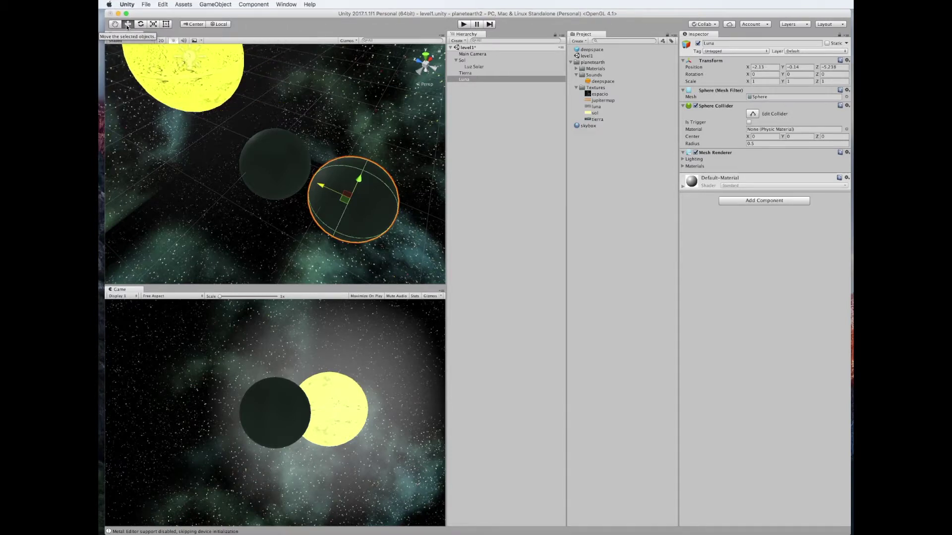
pyautogui.click(154, 24)
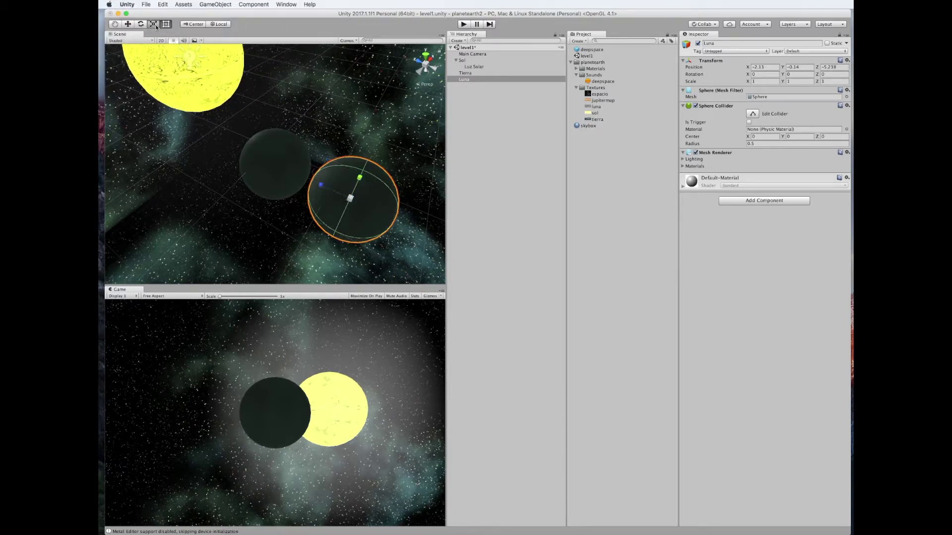
pyautogui.moveTo(360, 182)
pyautogui.mouseDown()
pyautogui.moveTo(320, 187)
pyautogui.moveTo(360, 178)
pyautogui.mouseUp()
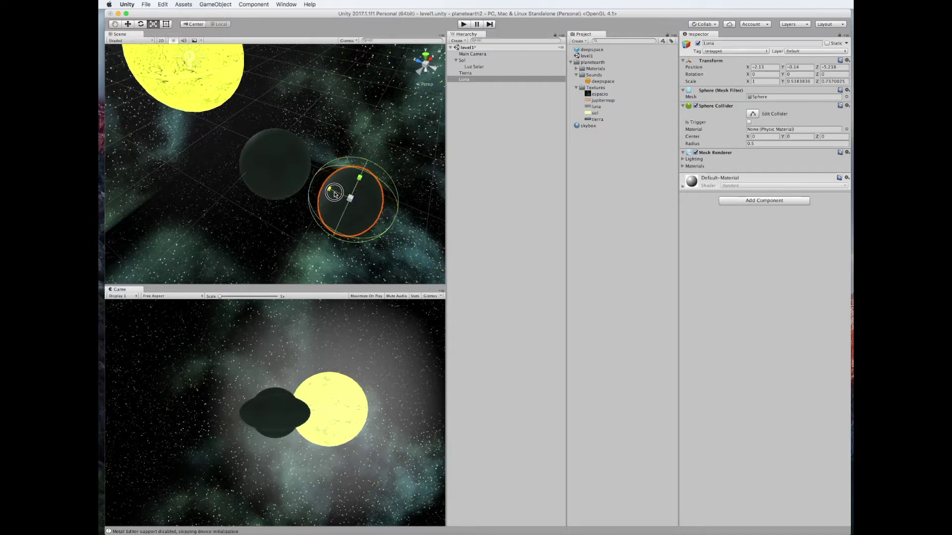
pyautogui.moveTo(361, 178); pyautogui.dragTo(313, 166)
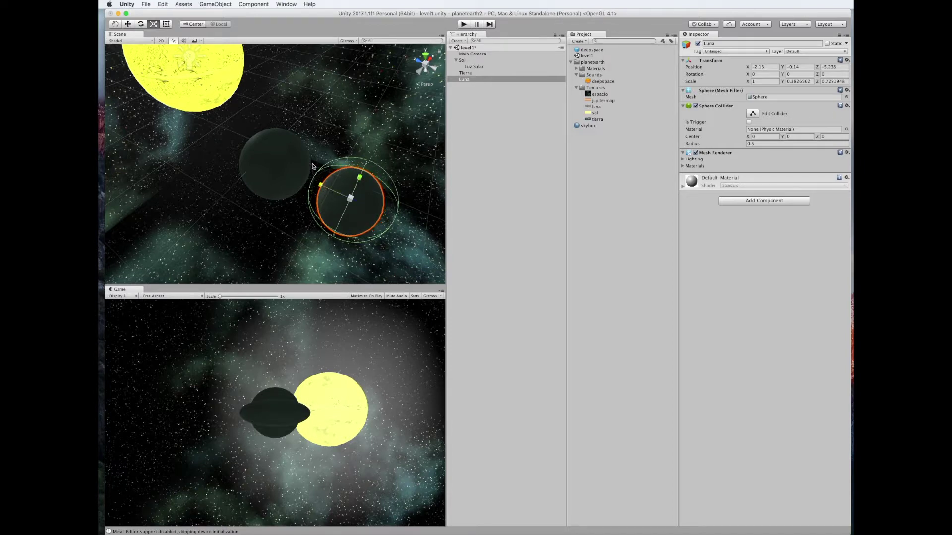
pyautogui.click(168, 23)
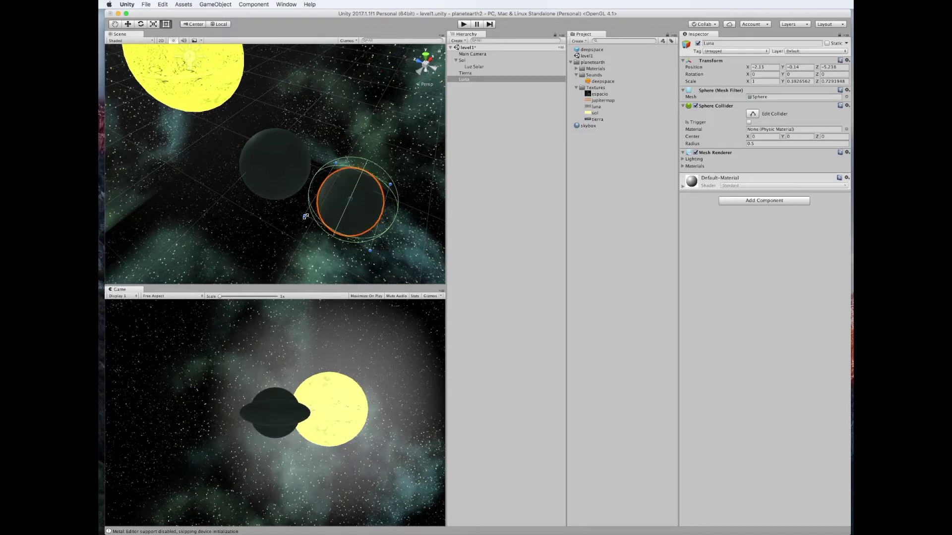
pyautogui.moveTo(304, 215); pyautogui.dragTo(341, 203)
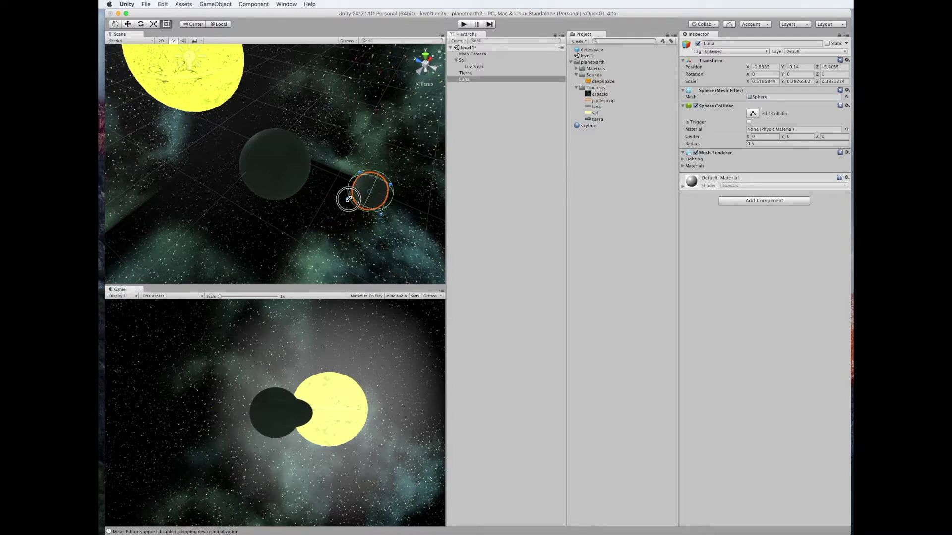
pyautogui.moveTo(341, 203); pyautogui.dragTo(334, 202)
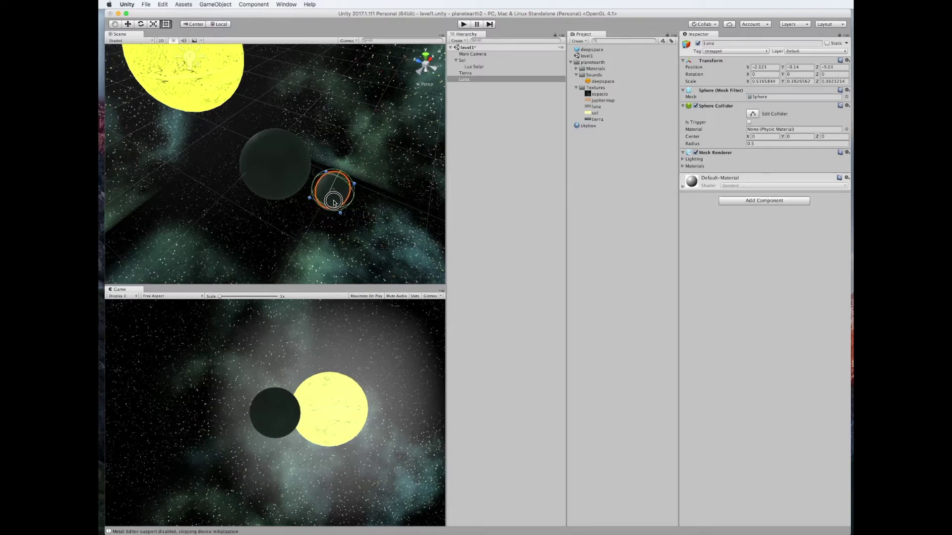
# Undo a stray change, reselect Luna, and narrow the editor window.
pyautogui.click(407, 166)
pyautogui.press('super+z')
pyautogui.click(384, 164)
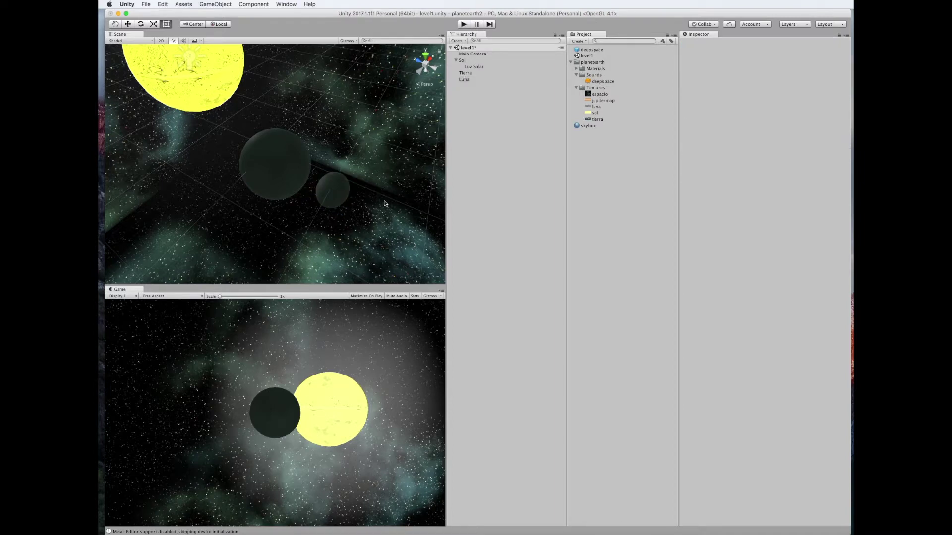
pyautogui.click(339, 199)
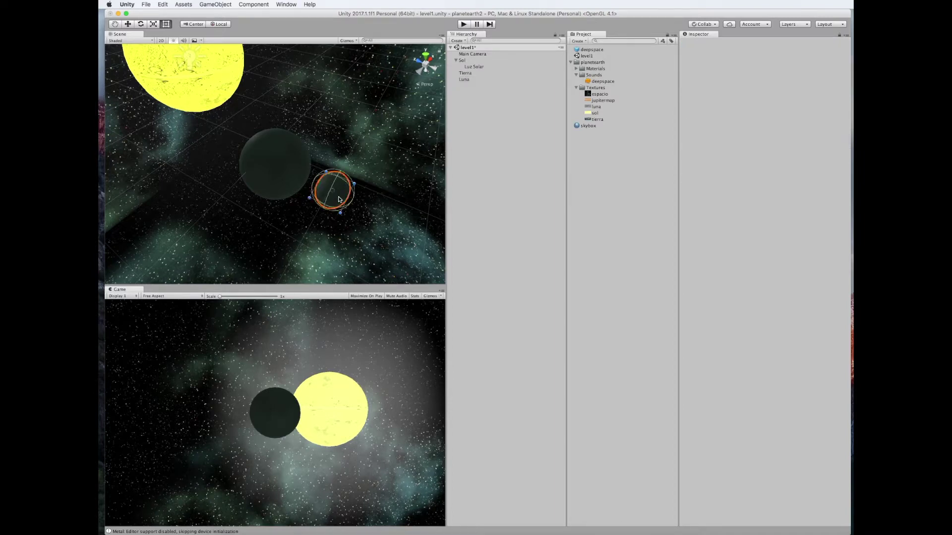
pyautogui.click(371, 190)
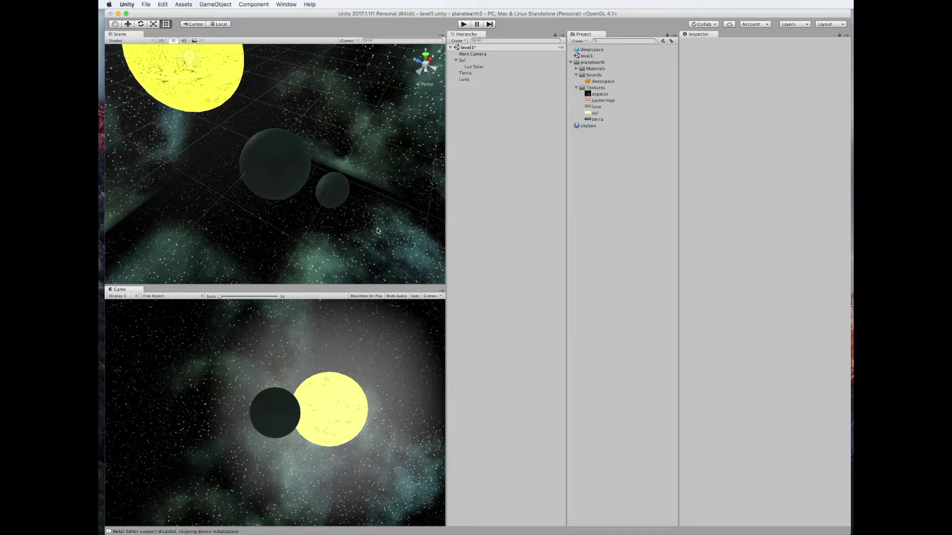
pyautogui.click(338, 198)
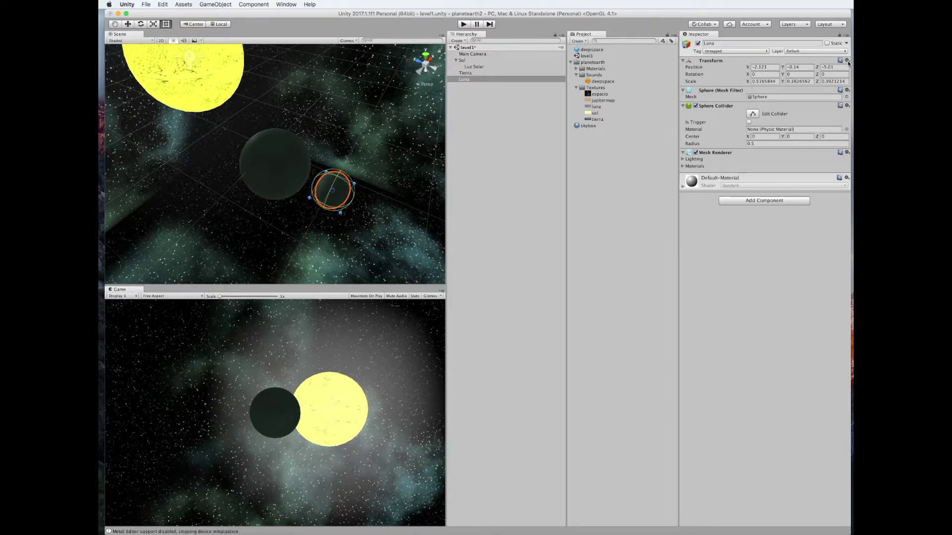
pyautogui.moveTo(853, 50); pyautogui.dragTo(798, 55)
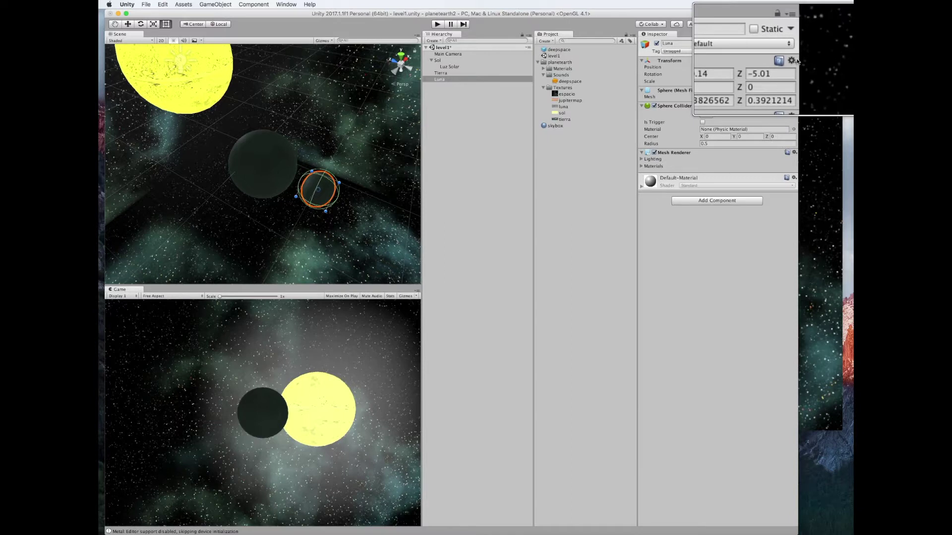
# Reset Luna's transform to position 0, 0, 0 and scale 1, then frame it with Shift+F.
pyautogui.click(794, 61)
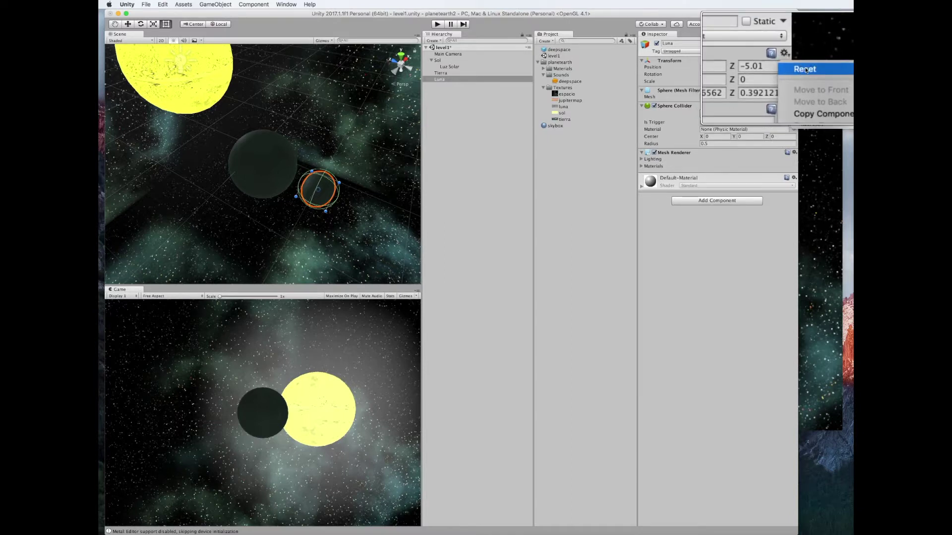
pyautogui.click(806, 70)
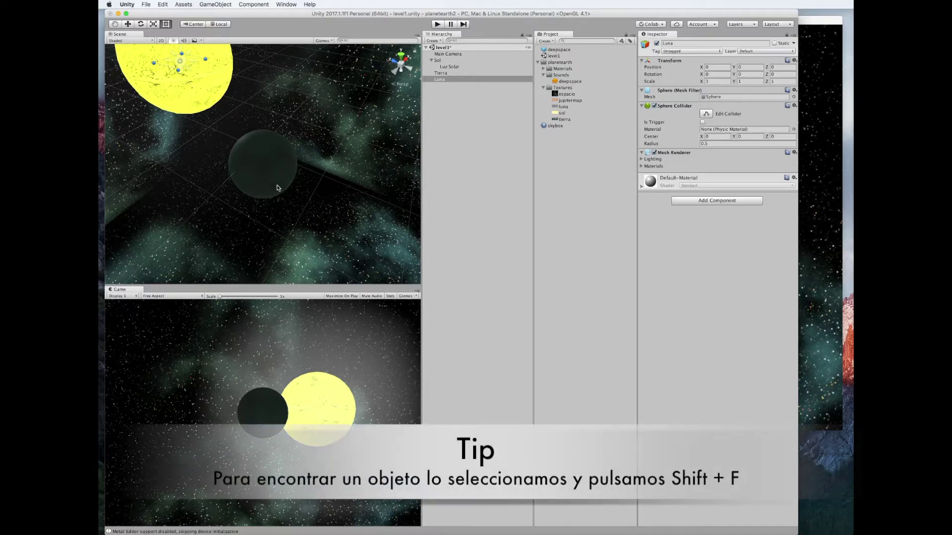
pyautogui.click(454, 80)
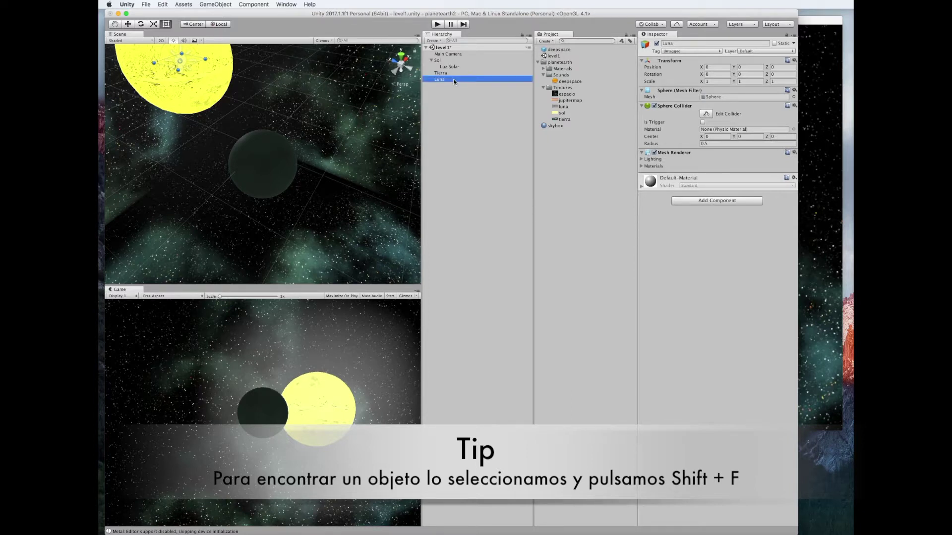
pyautogui.hotkey('shift', 'f')
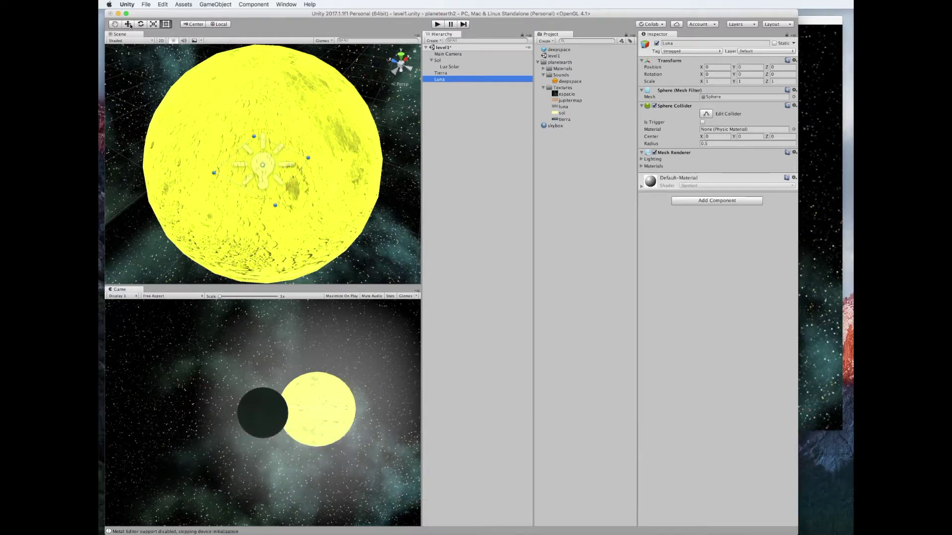
# Move Luna to position -1.6, 0, -5.27 so it sits in front of the sun.
pyautogui.click(129, 25)
pyautogui.moveTo(237, 150); pyautogui.dragTo(295, 209)
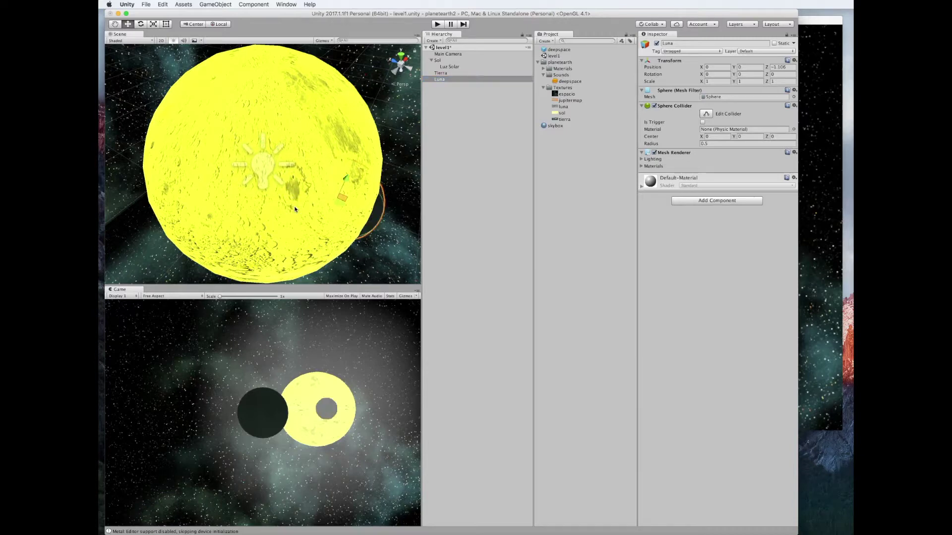
pyautogui.press('f')
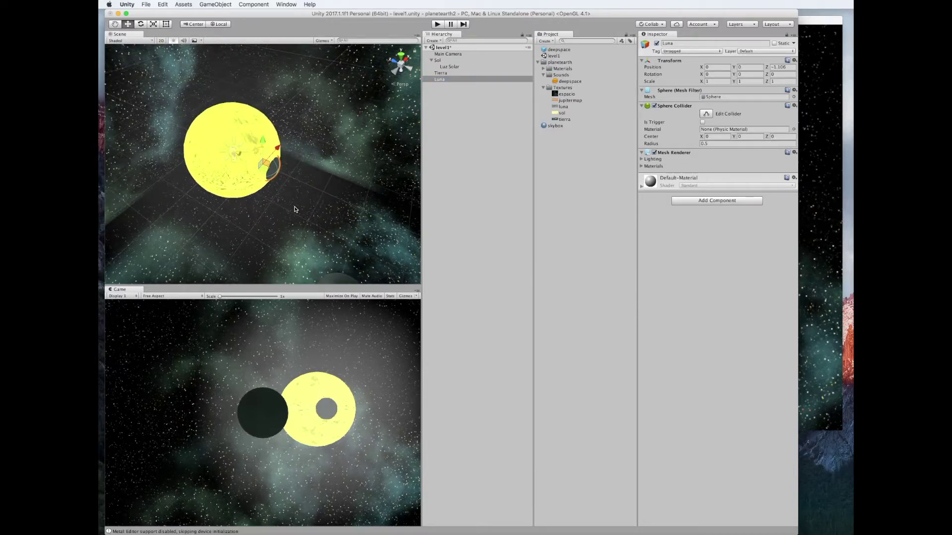
pyautogui.click(239, 154)
pyautogui.moveTo(239, 154); pyautogui.dragTo(295, 207)
pyautogui.scroll(-3, 295, 207)
pyautogui.moveTo(236, 157); pyautogui.dragTo(351, 186)
pyautogui.press('f')
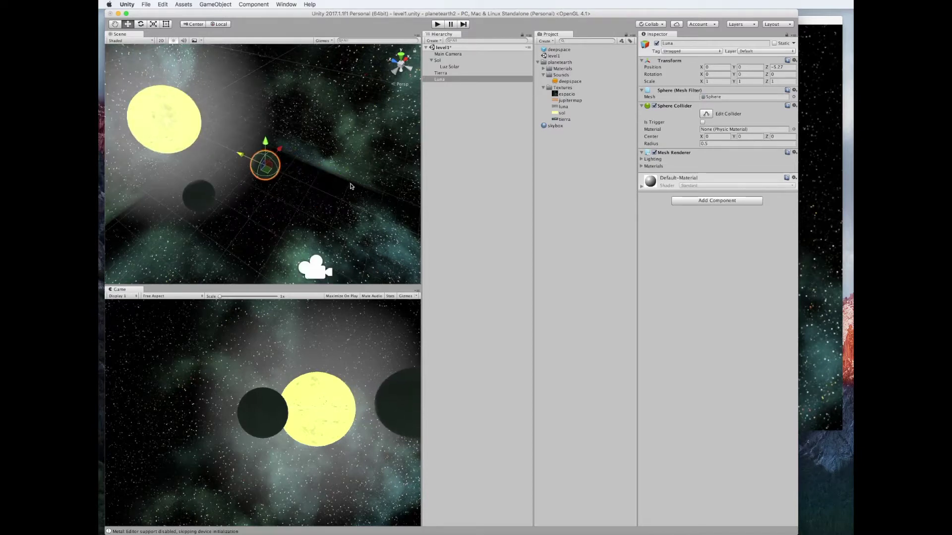
pyautogui.moveTo(278, 149); pyautogui.dragTo(245, 185)
pyautogui.press('f')
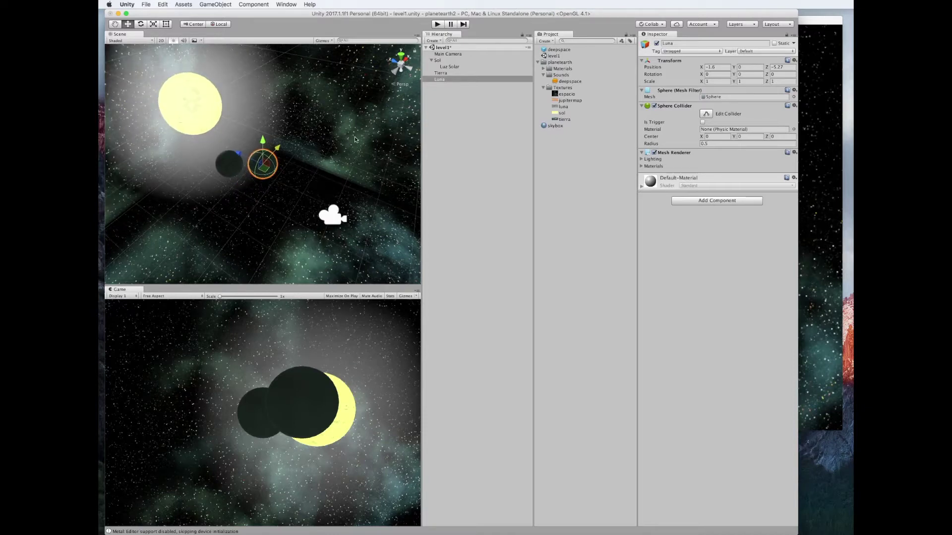
pyautogui.click(441, 81)
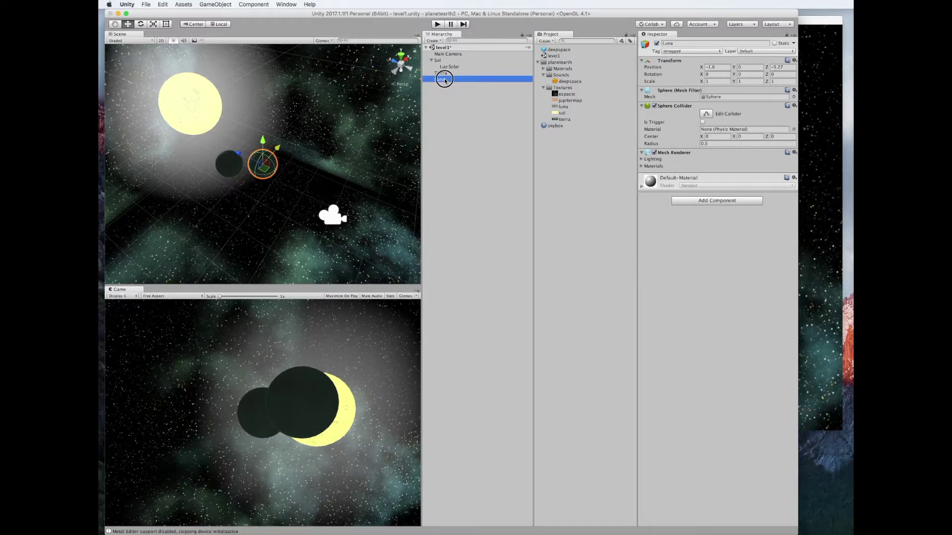
# Make Luna a child of Tierra at local position 1, 0, 0.
pyautogui.moveTo(441, 81); pyautogui.dragTo(445, 74)
pyautogui.moveTo(445, 74); pyautogui.dragTo(444, 74)
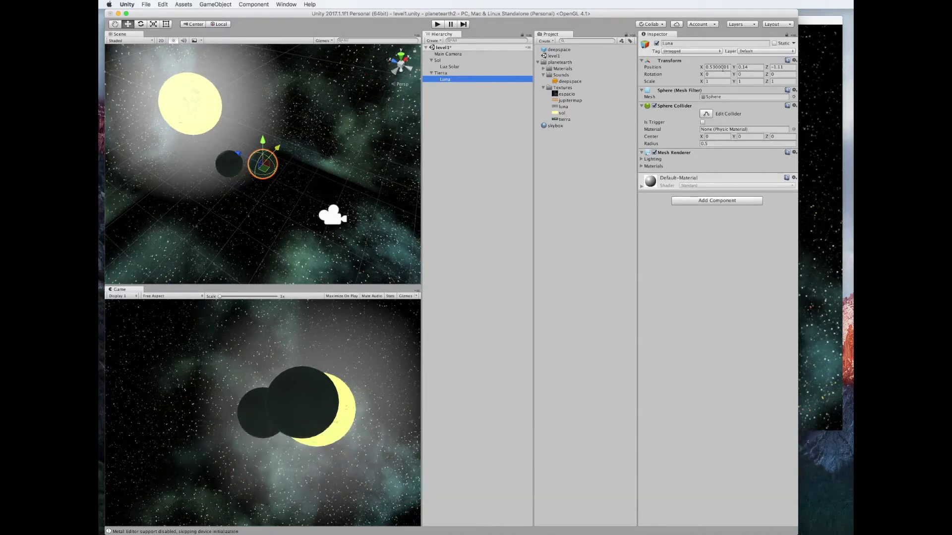
pyautogui.click(722, 68)
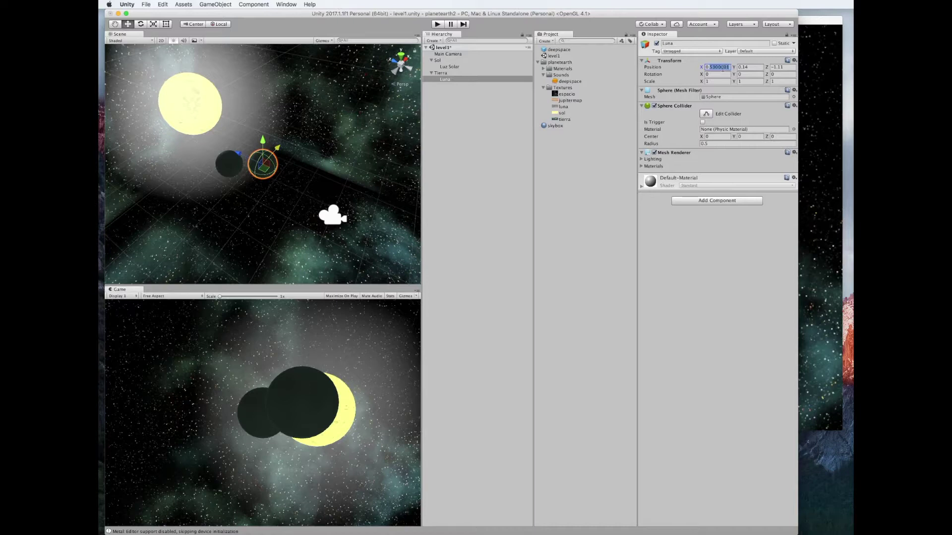
pyautogui.write('0')
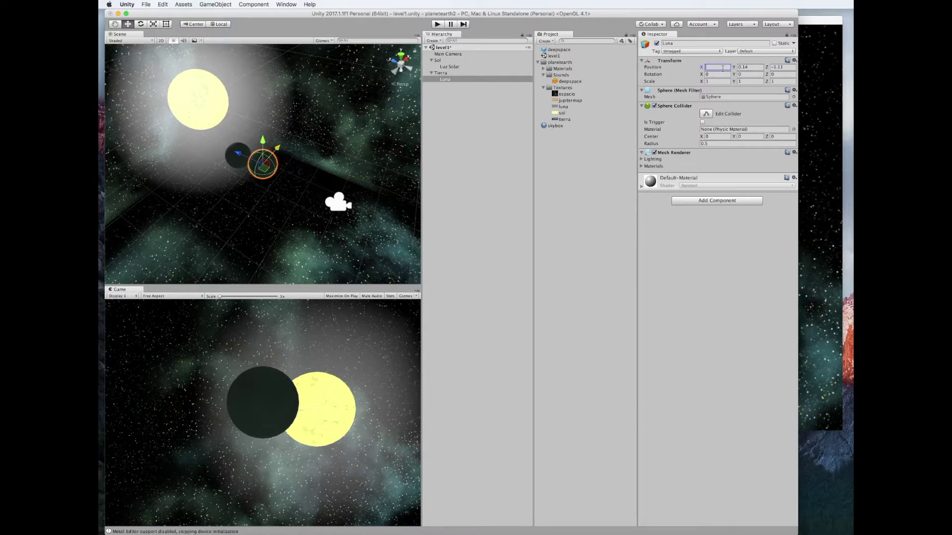
pyautogui.press('Tab')
pyautogui.write('0')
pyautogui.press('Tab')
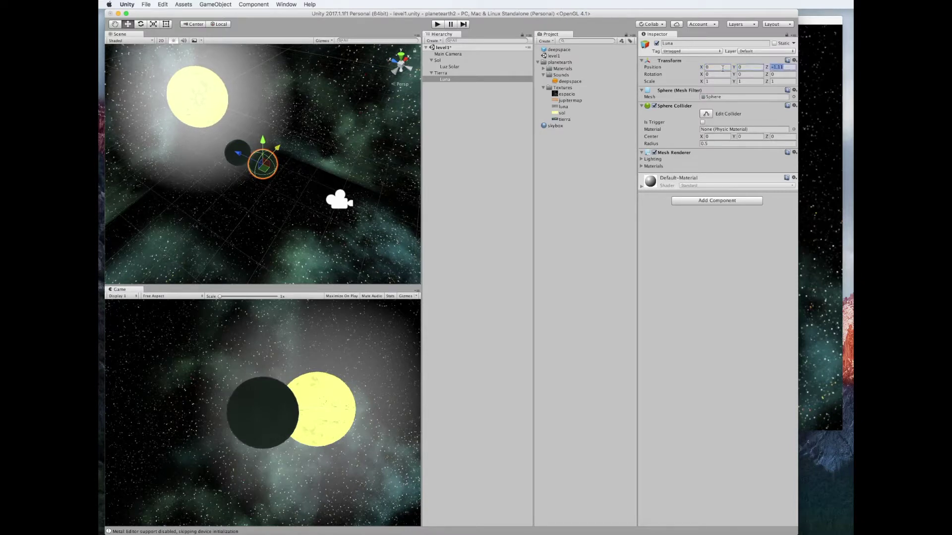
pyautogui.write('0')
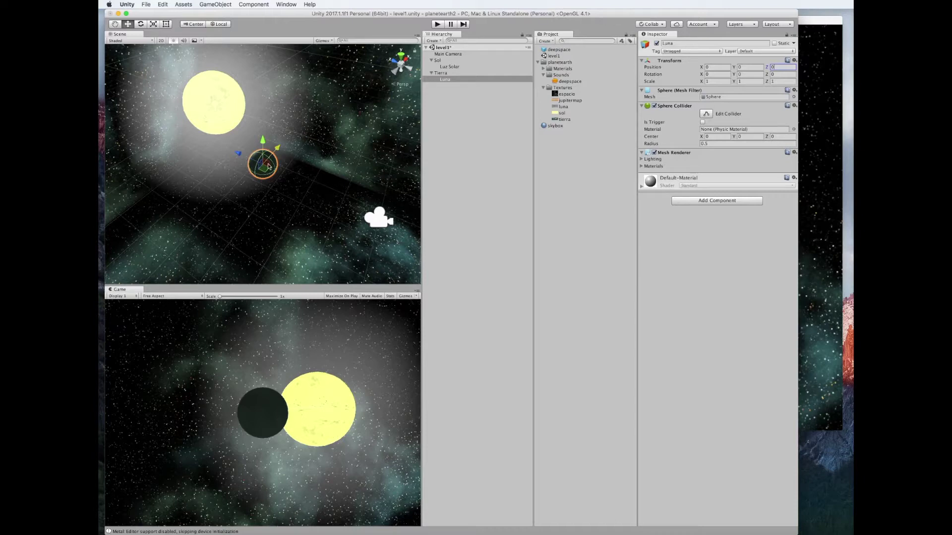
pyautogui.click(708, 67)
pyautogui.write('1')
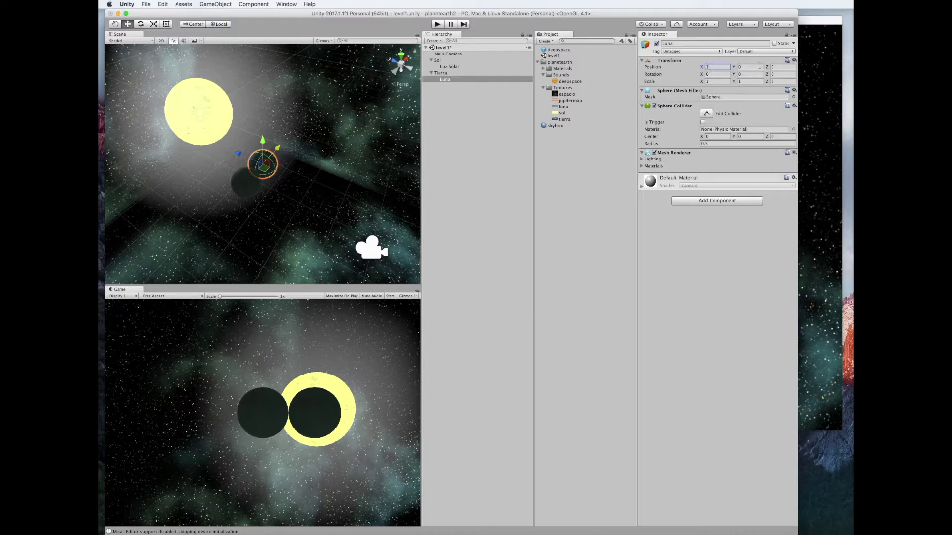
# Scale Luna to 0.5 on all axes and apply the luna texture.
pyautogui.click(716, 81)
pyautogui.press('BackSpace')
pyautogui.write('.5')
pyautogui.press('Tab')
pyautogui.write('0')
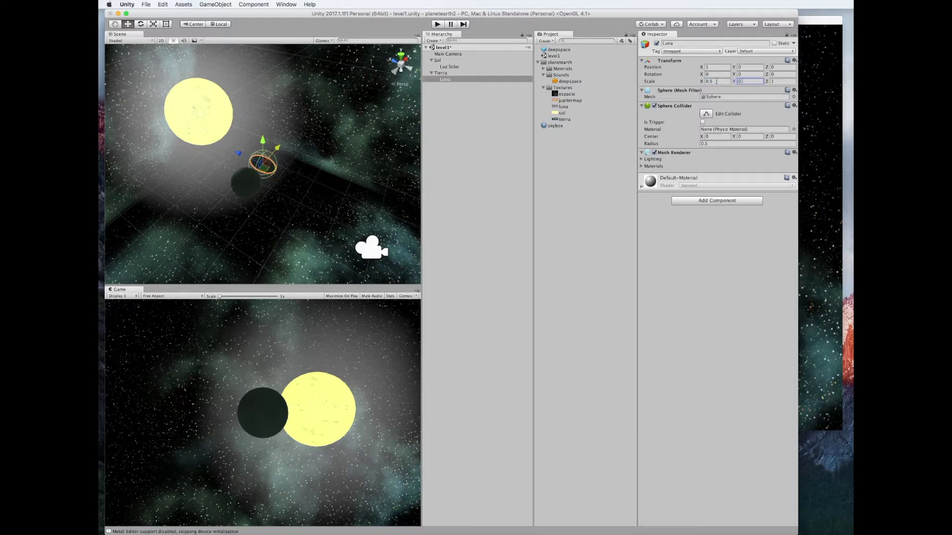
pyautogui.write('.5')
pyautogui.press('Tab')
pyautogui.write('0')
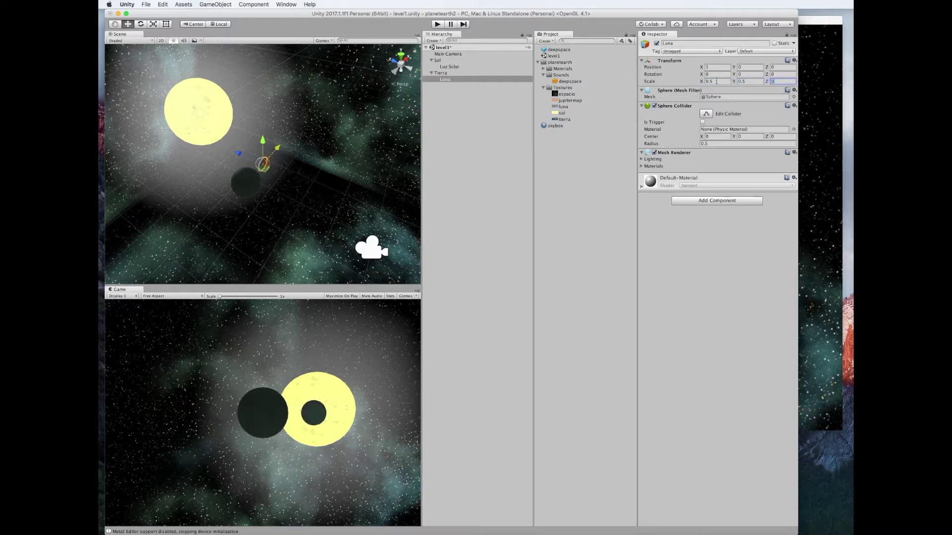
pyautogui.write('.5')
pyautogui.click(682, 257)
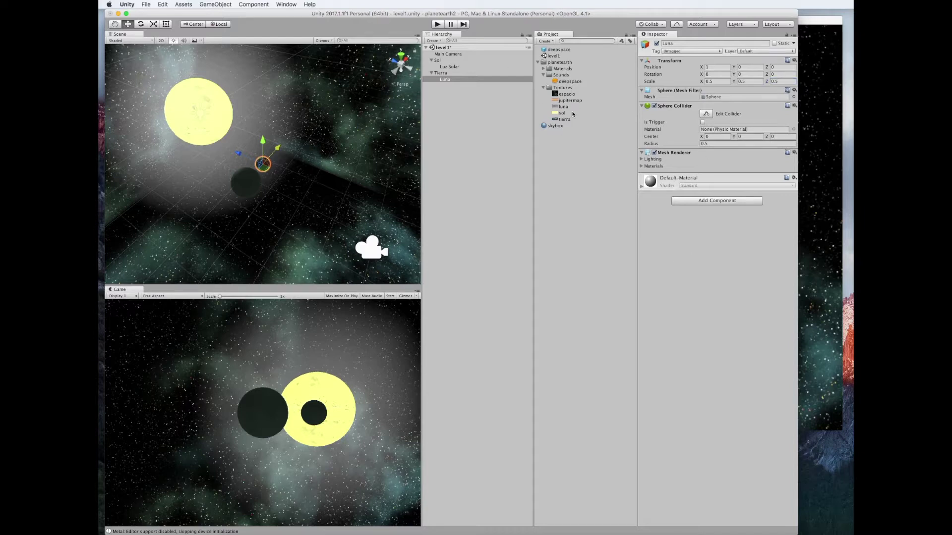
pyautogui.moveTo(563, 106); pyautogui.dragTo(688, 239)
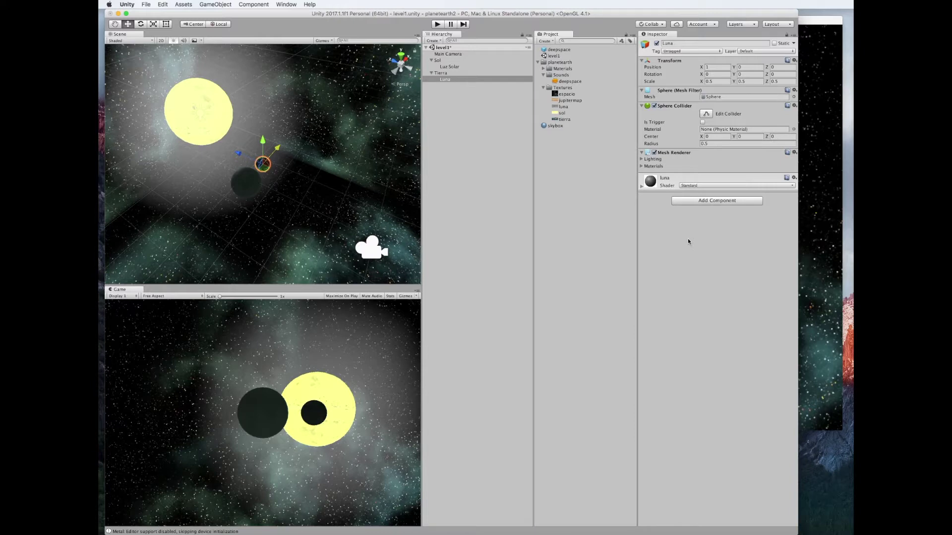
pyautogui.click(439, 74)
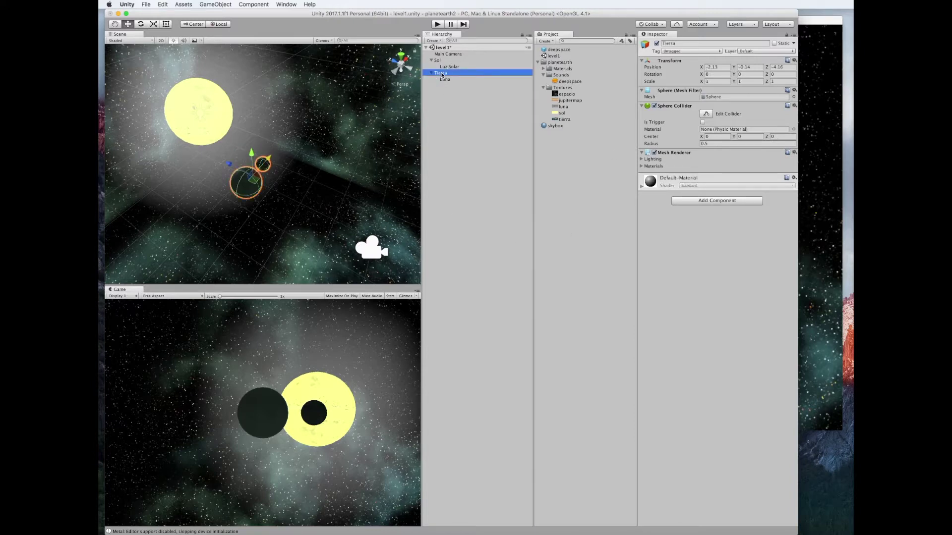
# Scale Tierra to 1.5 on X, Y and Z and apply the tierra texture.
pyautogui.click(717, 81)
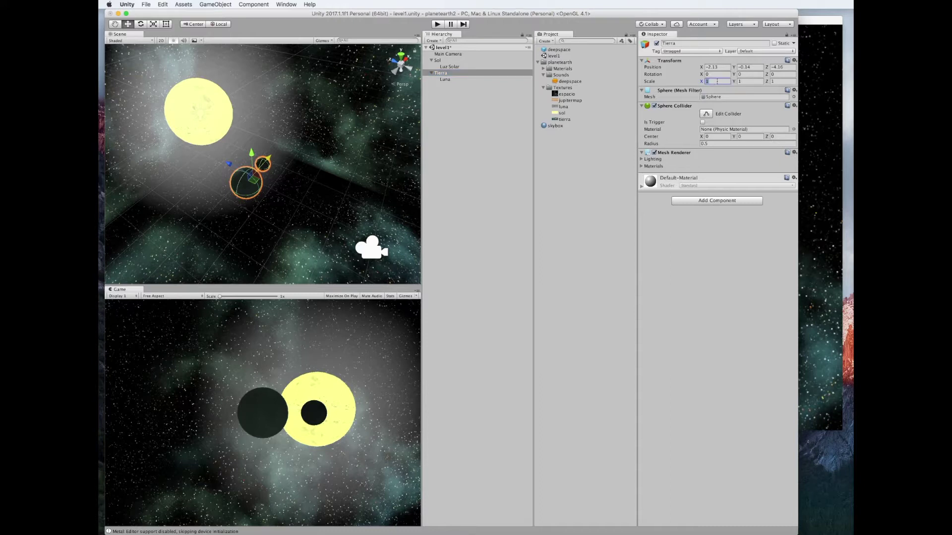
pyautogui.write('.5')
pyautogui.press('Tab')
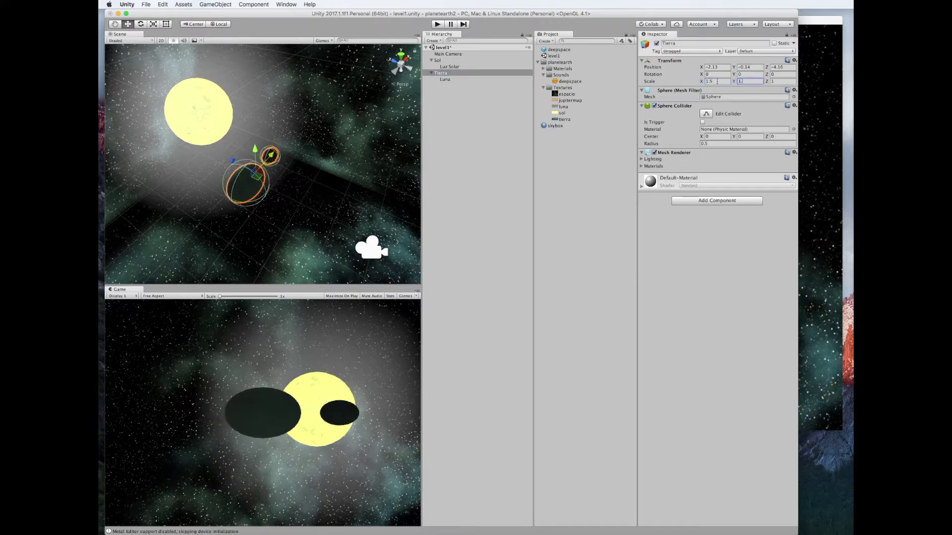
pyautogui.write('1.5')
pyautogui.press('Tab')
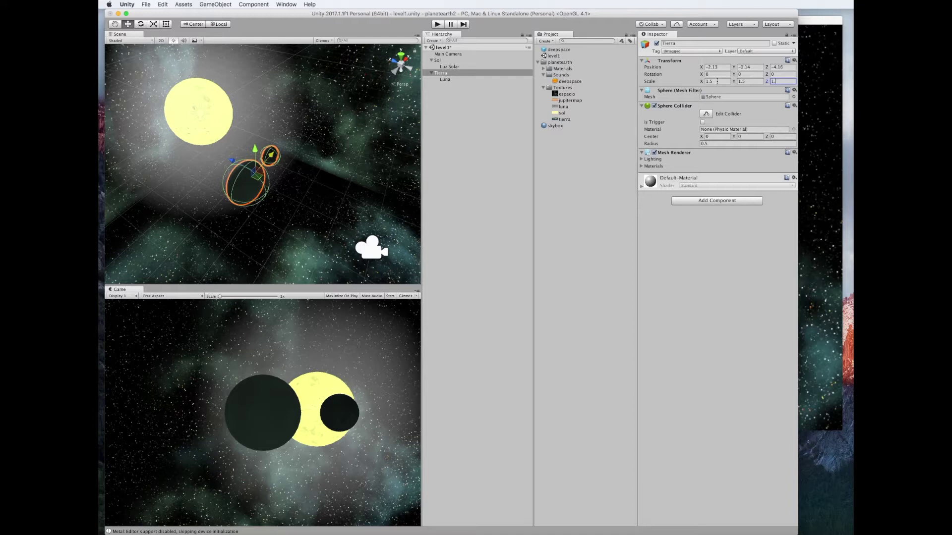
pyautogui.write('.5')
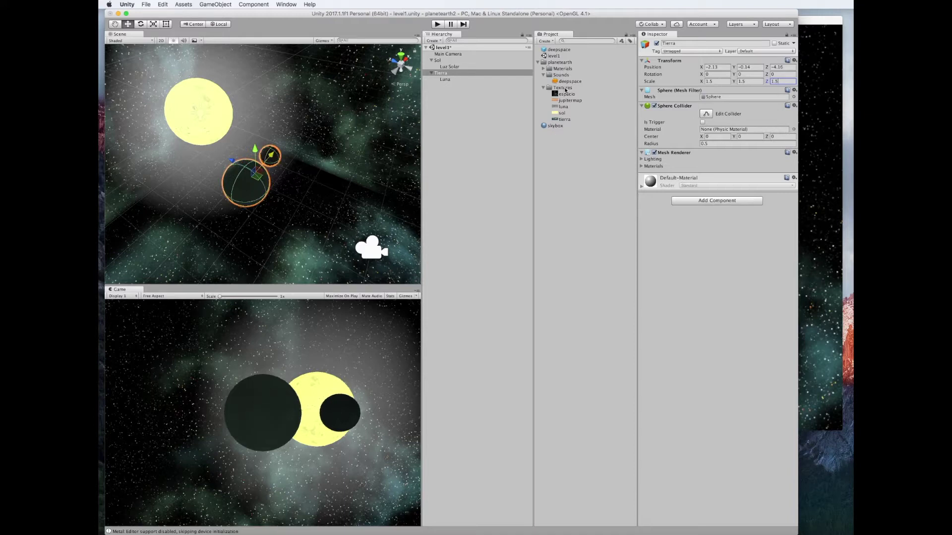
pyautogui.moveTo(565, 120)
pyautogui.mouseDown()
pyautogui.moveTo(632, 163)
pyautogui.moveTo(693, 234)
pyautogui.mouseUp()
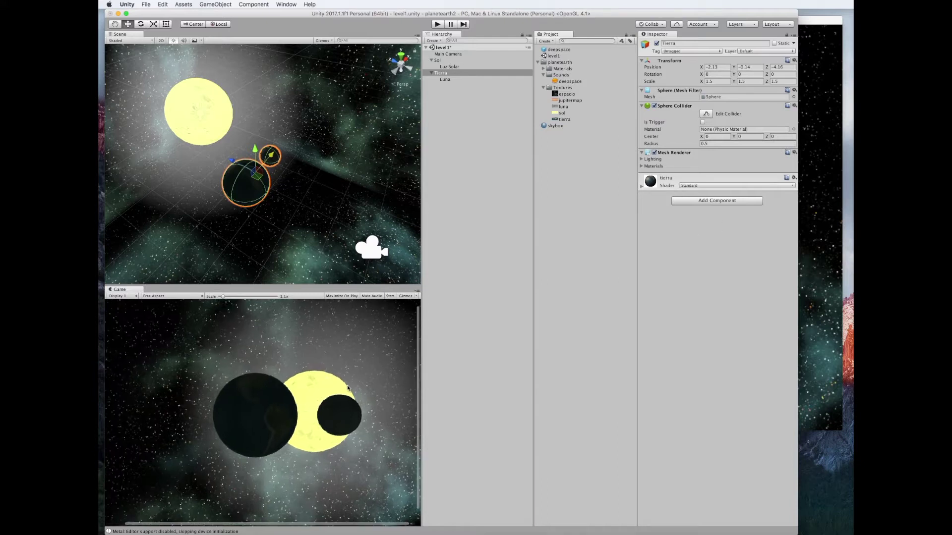
pyautogui.scroll(3, 348, 388)
pyautogui.scroll(-3, 347, 388)
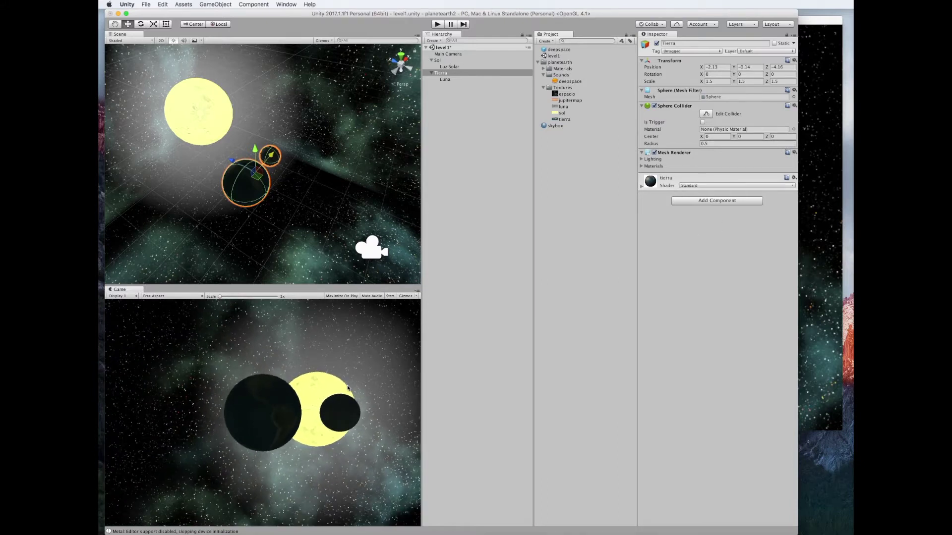
# Move the Main Camera closer to the planets, then shift Tierra left to X -3.97.
pyautogui.click(369, 247)
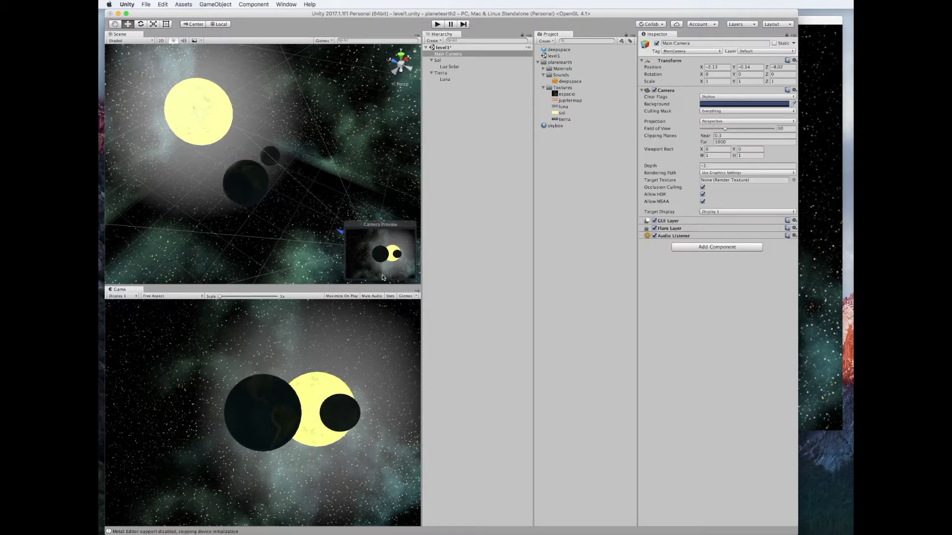
pyautogui.click(272, 234)
pyautogui.click(257, 188)
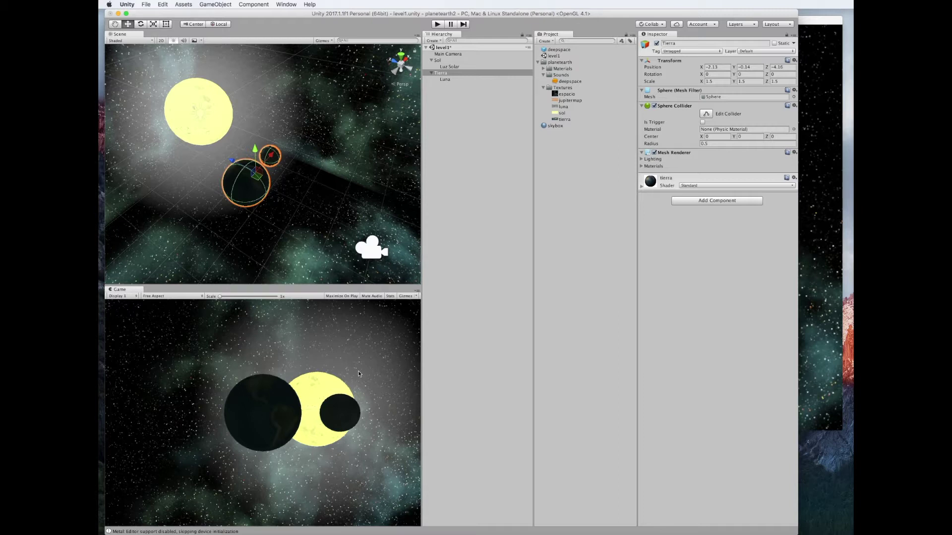
pyautogui.click(365, 253)
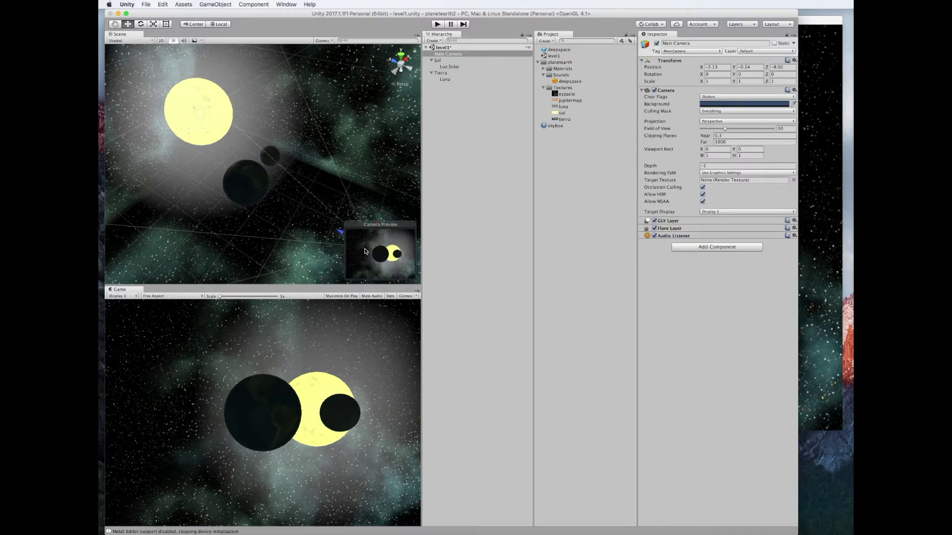
pyautogui.click(306, 266)
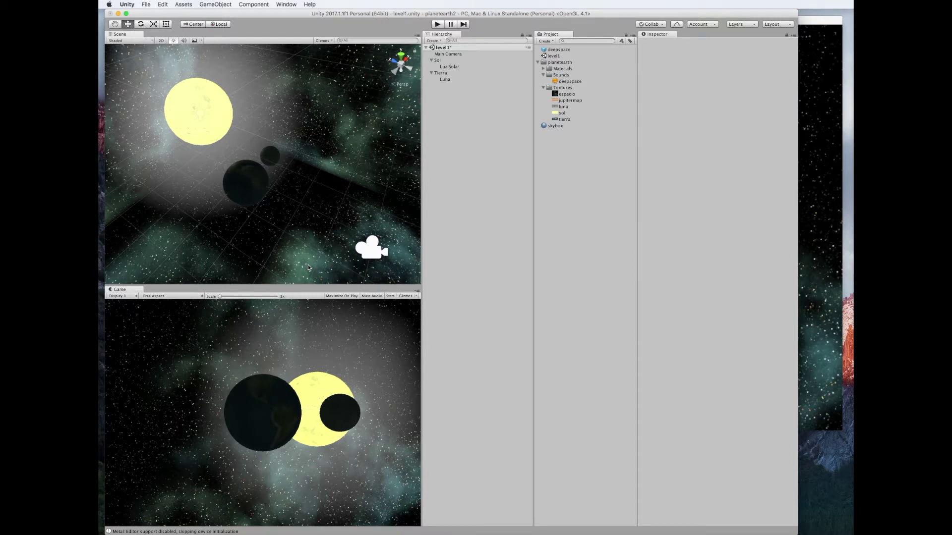
pyautogui.click(376, 243)
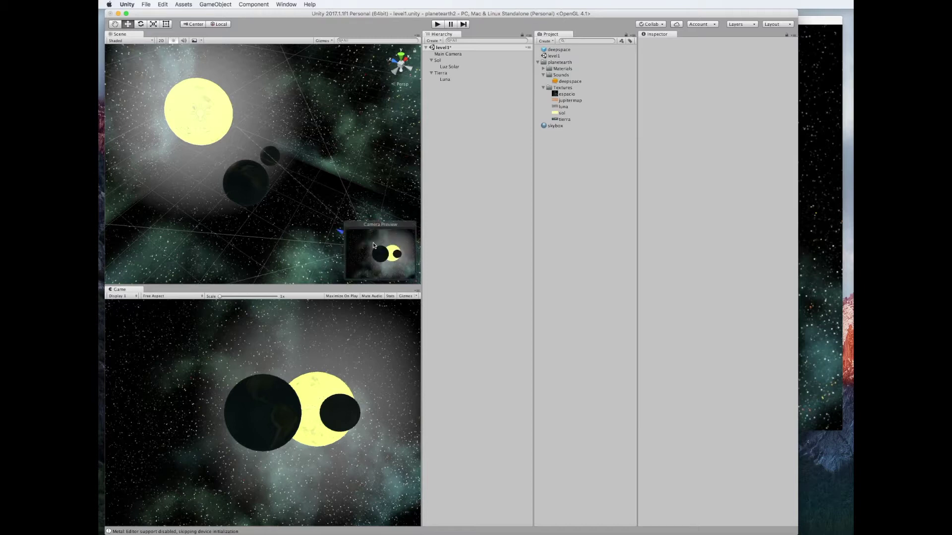
pyautogui.moveTo(336, 231); pyautogui.dragTo(268, 202)
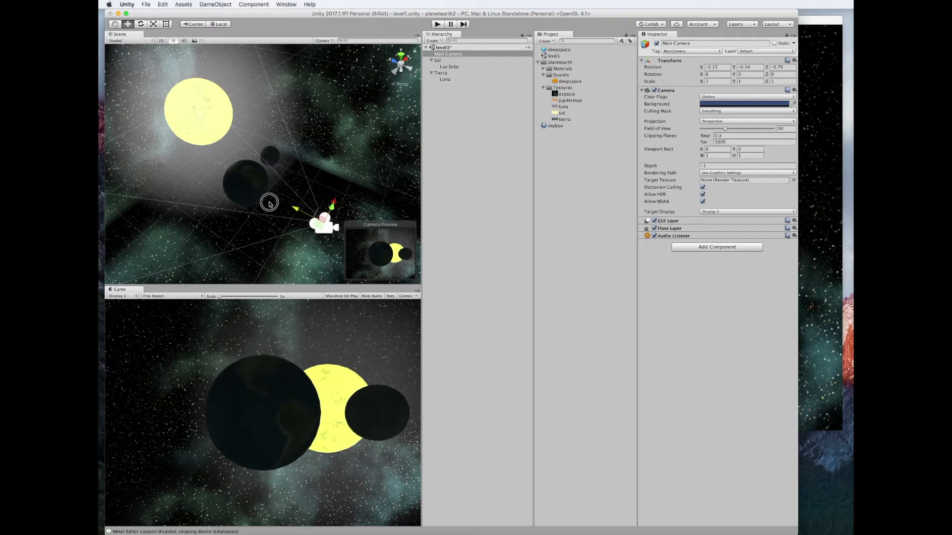
pyautogui.moveTo(336, 211); pyautogui.dragTo(339, 205)
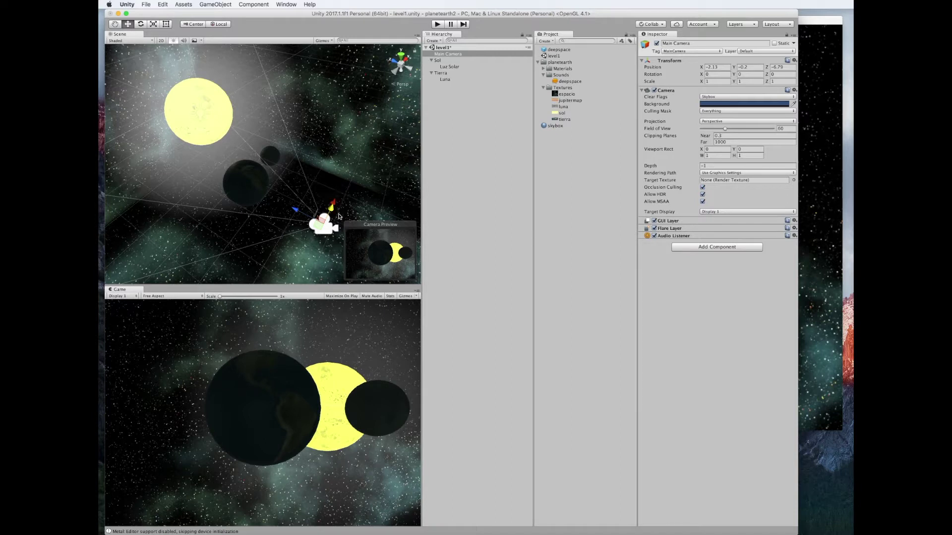
pyautogui.click(250, 190)
pyautogui.moveTo(272, 157)
pyautogui.mouseDown()
pyautogui.moveTo(237, 189)
pyautogui.moveTo(250, 176)
pyautogui.mouseUp()
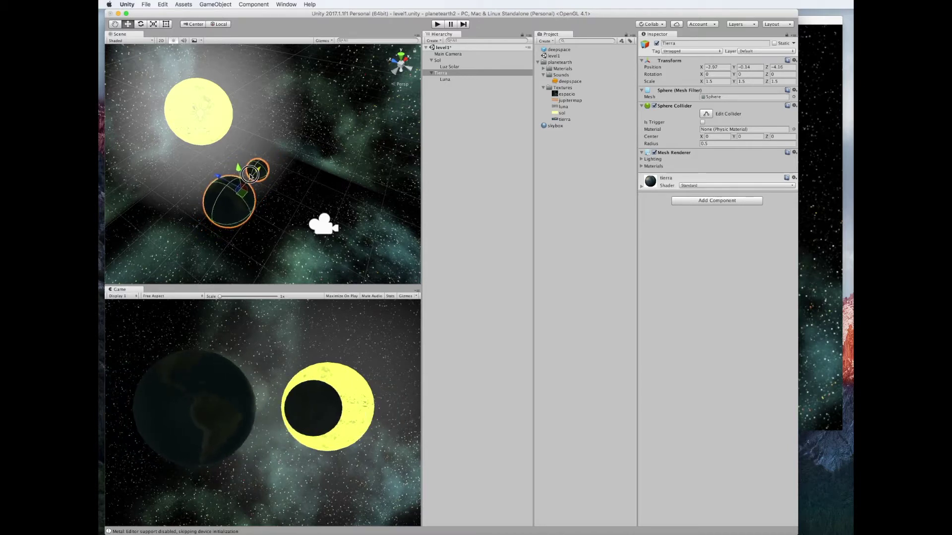
# Drag Luna along its depth axis to local position -0.335, 0, -0.989, uncovering the sun.
pyautogui.click(267, 175)
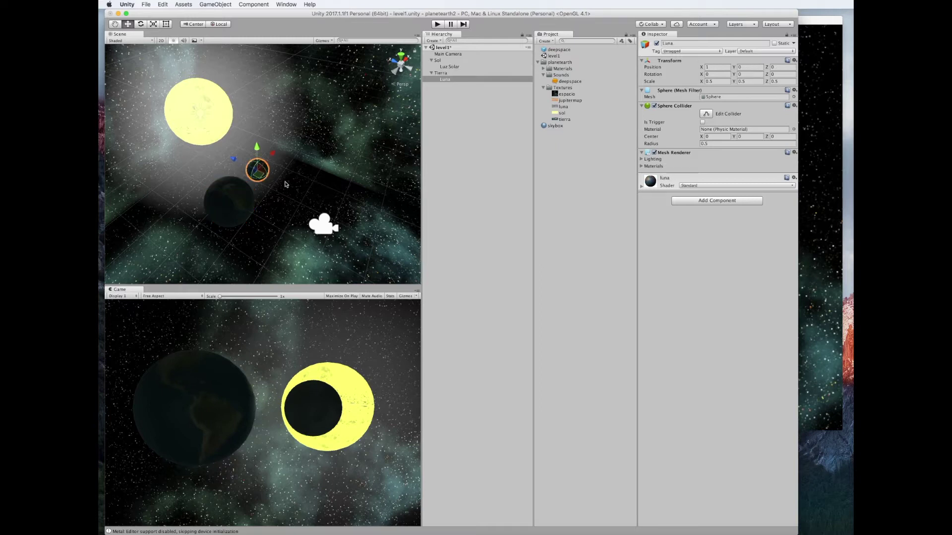
pyautogui.moveTo(233, 160)
pyautogui.mouseDown()
pyautogui.moveTo(252, 181)
pyautogui.moveTo(237, 188)
pyautogui.moveTo(247, 165)
pyautogui.mouseUp()
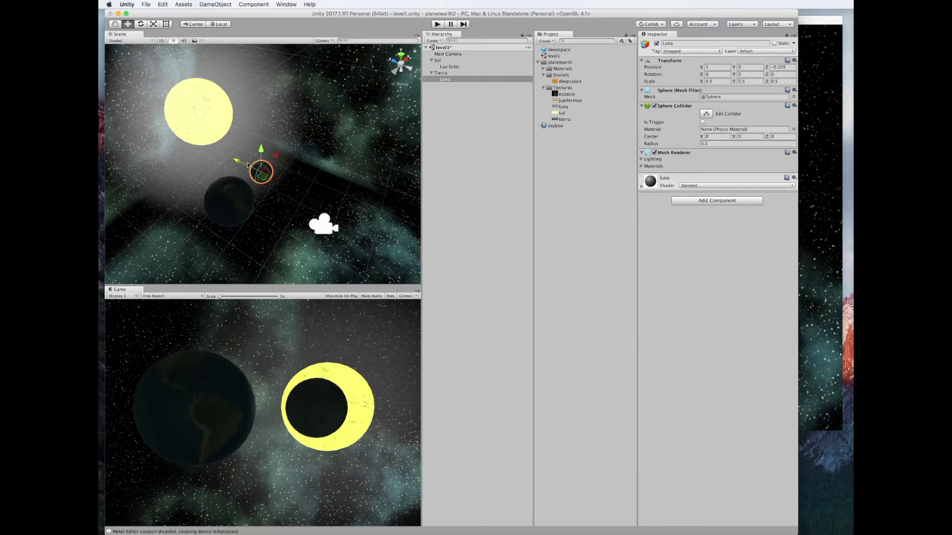
pyautogui.moveTo(247, 165)
pyautogui.mouseDown()
pyautogui.moveTo(213, 149)
pyautogui.moveTo(224, 167)
pyautogui.moveTo(195, 155)
pyautogui.moveTo(198, 179)
pyautogui.mouseUp()
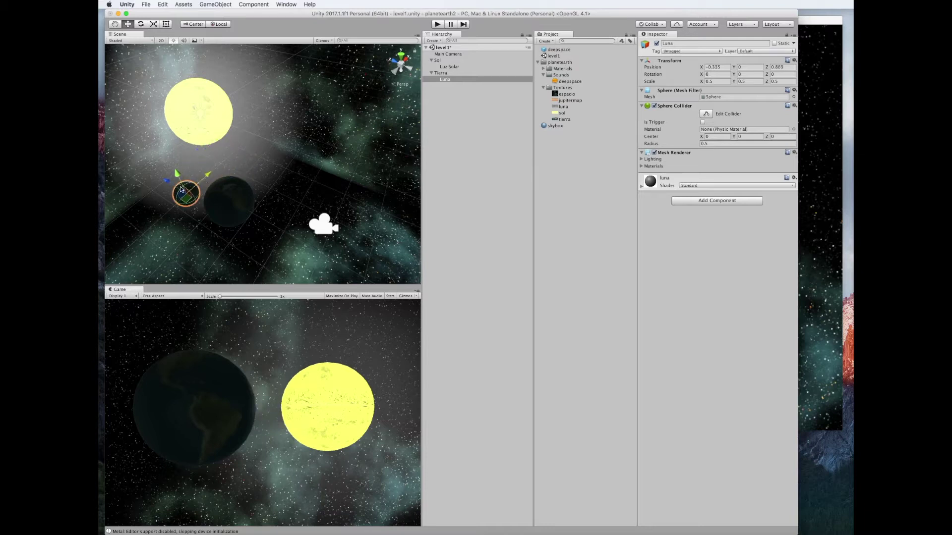
pyautogui.moveTo(166, 180); pyautogui.dragTo(163, 176)
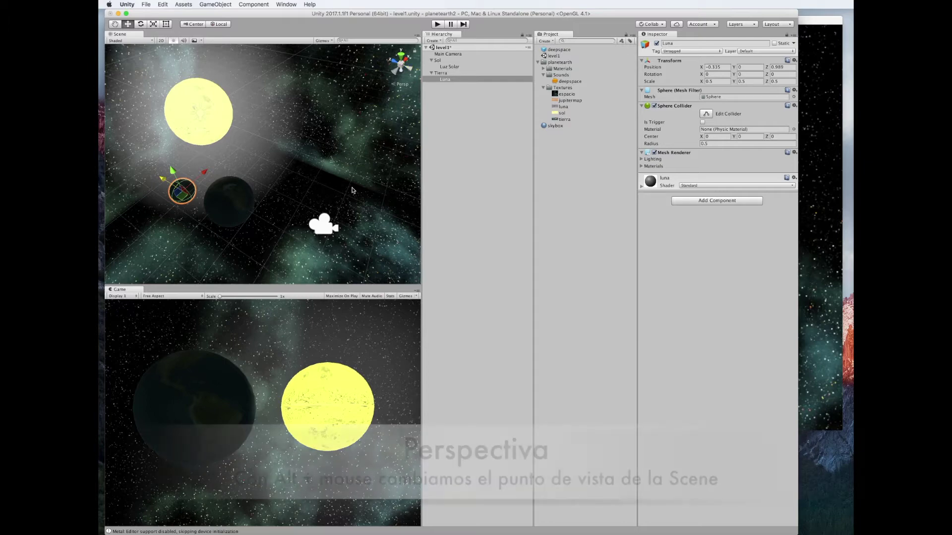
pyautogui.press('alt')
# Orbit the Scene view around the planets, settling near the earlier angle.
pyautogui.keyDown('alt'); pyautogui.moveTo(352, 188); pyautogui.dragTo(334, 176); pyautogui.keyUp('alt')
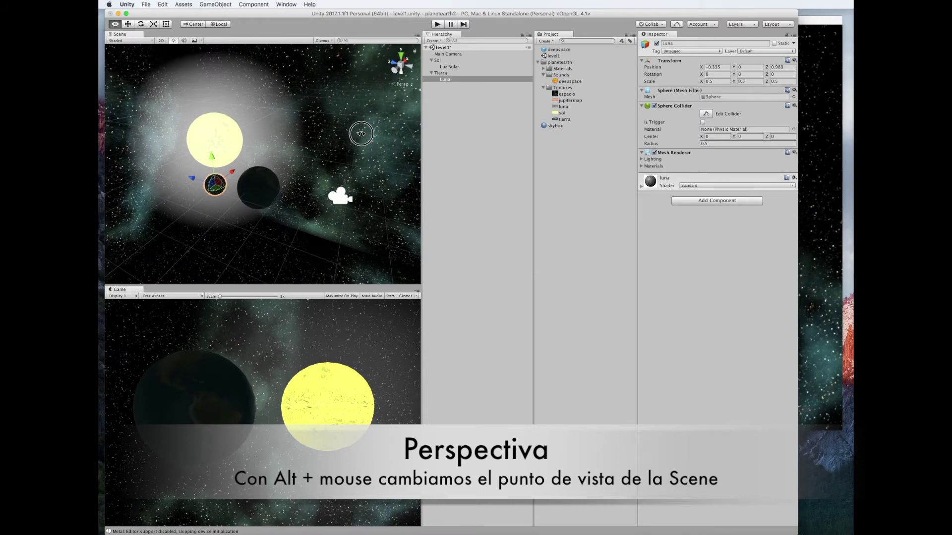
pyautogui.moveTo(297, 218)
pyautogui.keyDown('alt'); pyautogui.mouseDown()
pyautogui.moveTo(328, 220)
pyautogui.moveTo(283, 227)
pyautogui.mouseUp(); pyautogui.keyUp('alt')
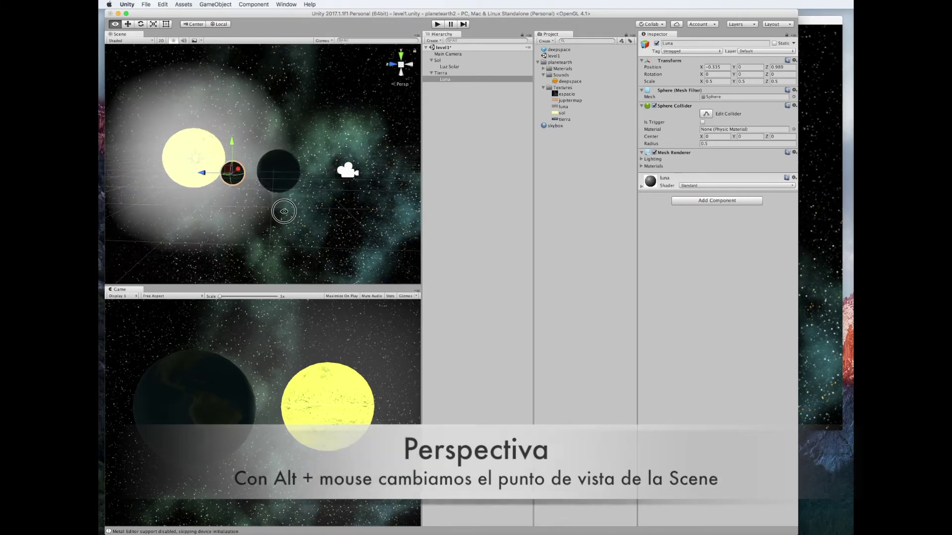
pyautogui.keyDown('alt'); pyautogui.moveTo(283, 227); pyautogui.dragTo(282, 224); pyautogui.keyUp('alt')
# Cycle the scene gizmo through Front, Top and Back, ending on the Left view.
pyautogui.click(395, 66)
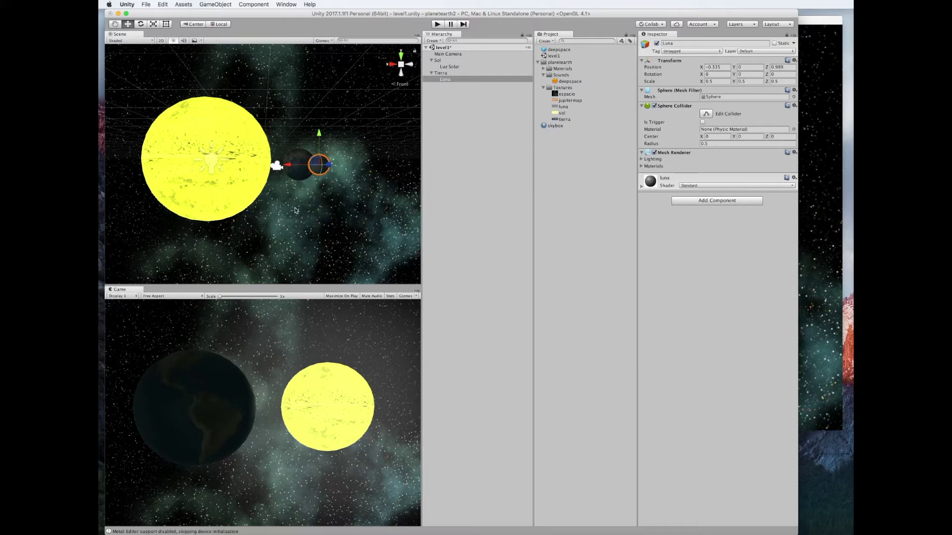
pyautogui.click(402, 57)
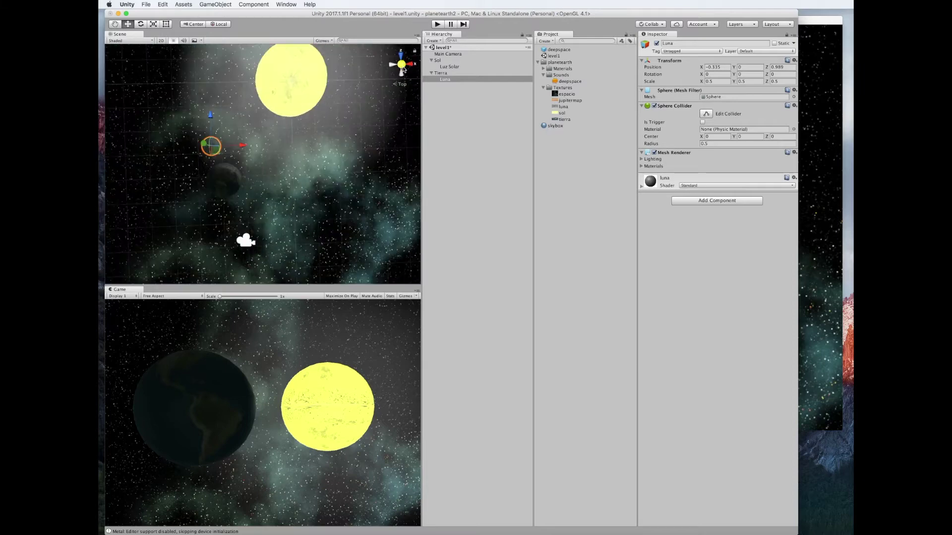
pyautogui.click(402, 72)
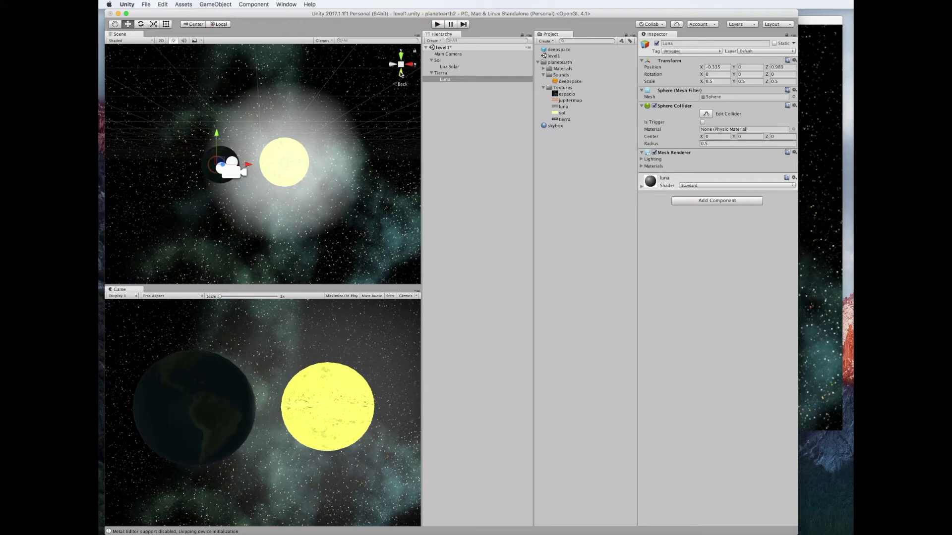
pyautogui.click(393, 64)
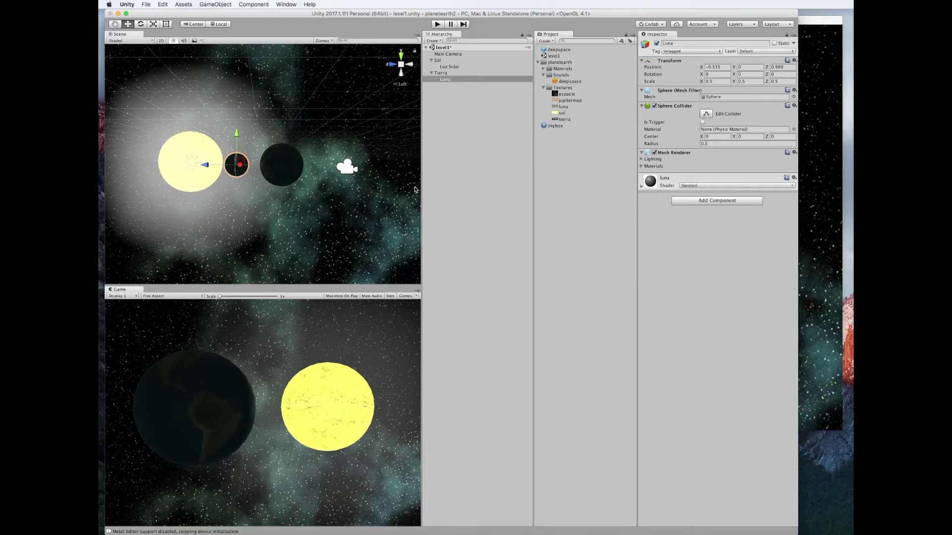
# Set Luna's scale to 0.3 on X, Y and Z in the Inspector.
pyautogui.click(461, 81)
pyautogui.click(722, 80)
pyautogui.write('3')
pyautogui.press('Return')
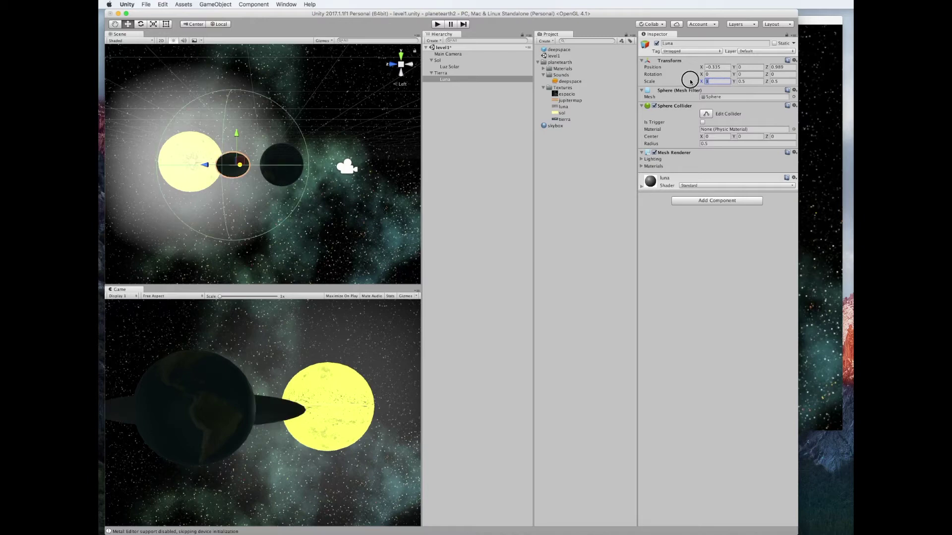
pyautogui.write('0.3')
pyautogui.press('Tab')
pyautogui.write('0.3')
pyautogui.press('Tab')
pyautogui.write('0.3')
pyautogui.press('Return')
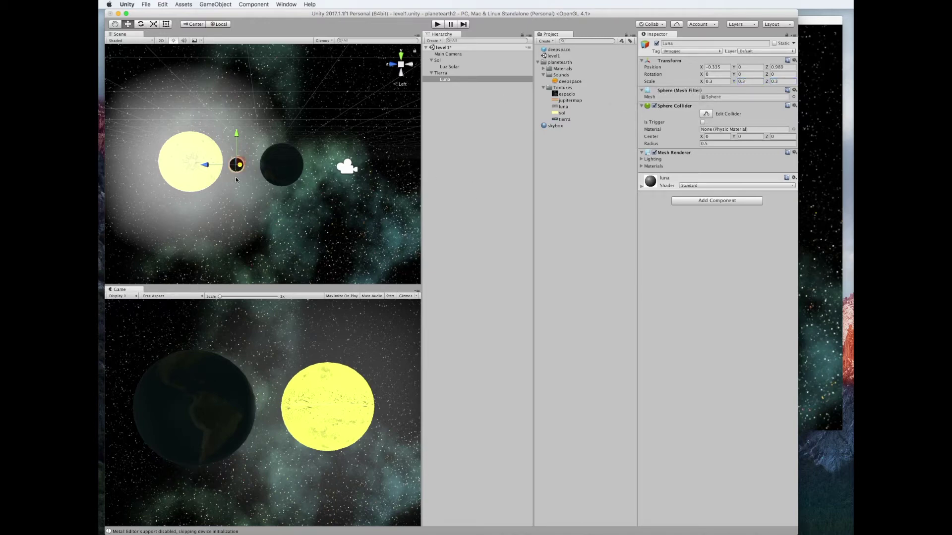
# Move Luna along Z to local position -0.335, 0, 0.76 beside Tierra.
pyautogui.moveTo(212, 165); pyautogui.dragTo(229, 167)
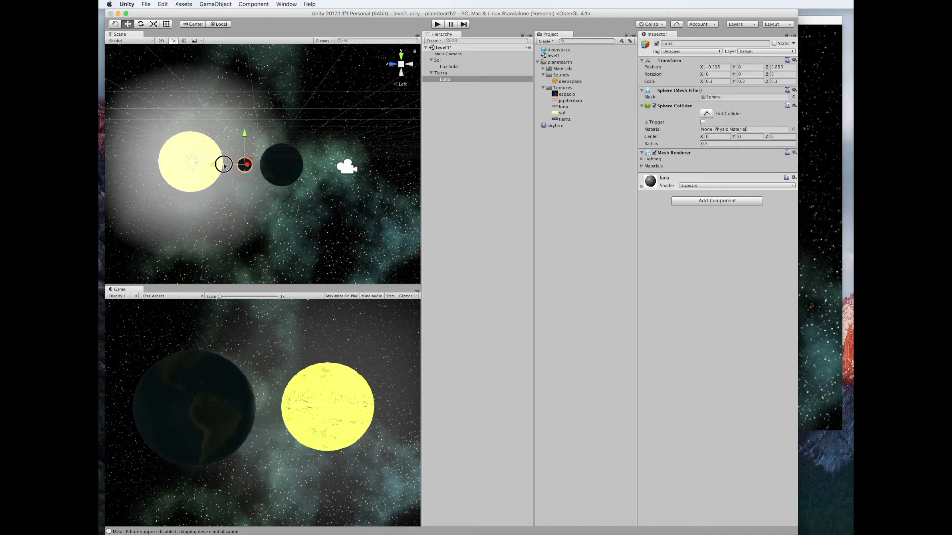
pyautogui.moveTo(229, 166); pyautogui.dragTo(229, 167)
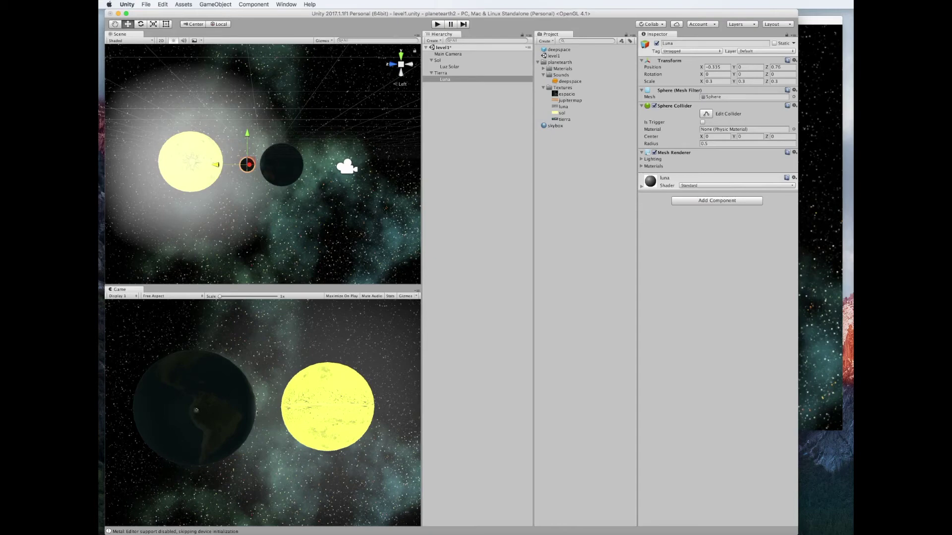
pyautogui.scroll(2, 249, 194)
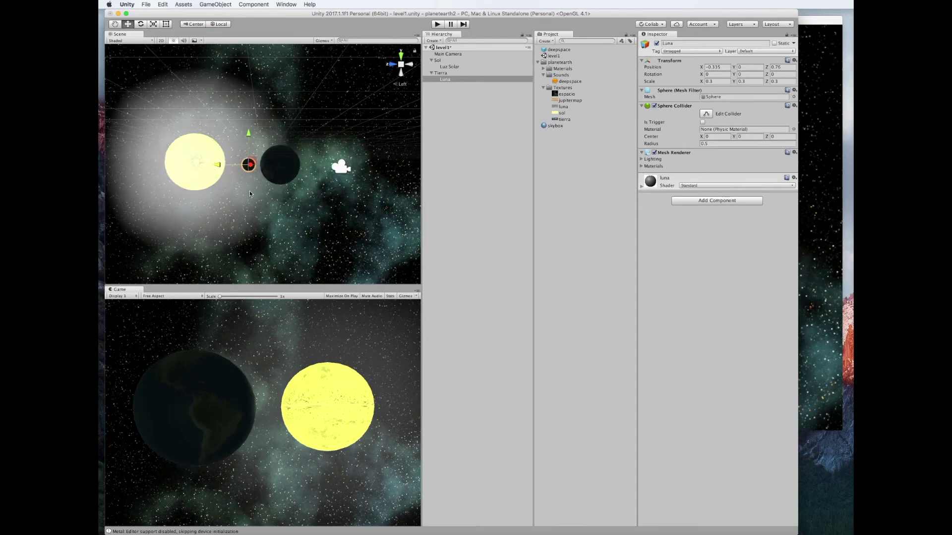
# Zoom the Scene view in and out around Tierra.
pyautogui.scroll(-3, 249, 193)
pyautogui.scroll(3, 249, 194)
pyautogui.scroll(5, 249, 193)
pyautogui.scroll(-5, 249, 193)
pyautogui.scroll(2, 249, 193)
pyautogui.click(324, 184)
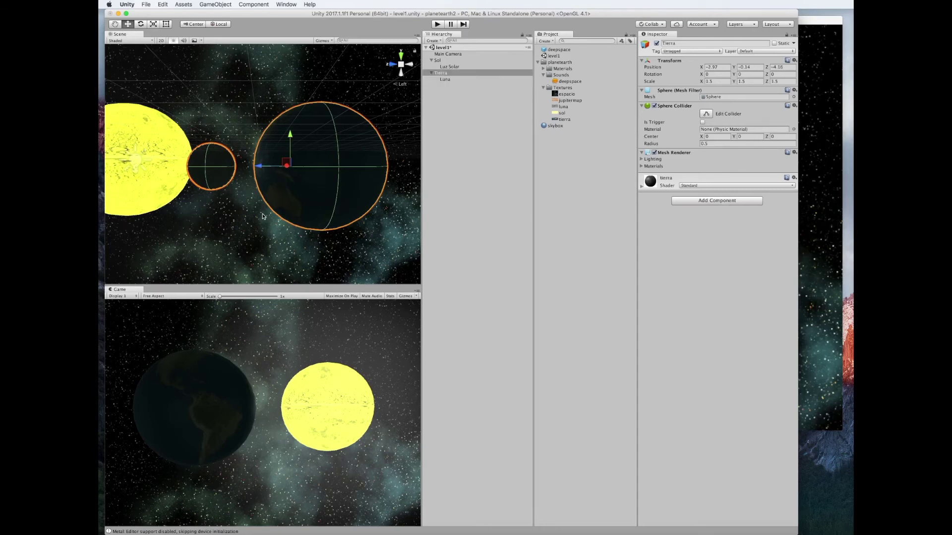
pyautogui.scroll(-2, 263, 216)
pyautogui.scroll(-2, 263, 216)
pyautogui.scroll(-1, 263, 216)
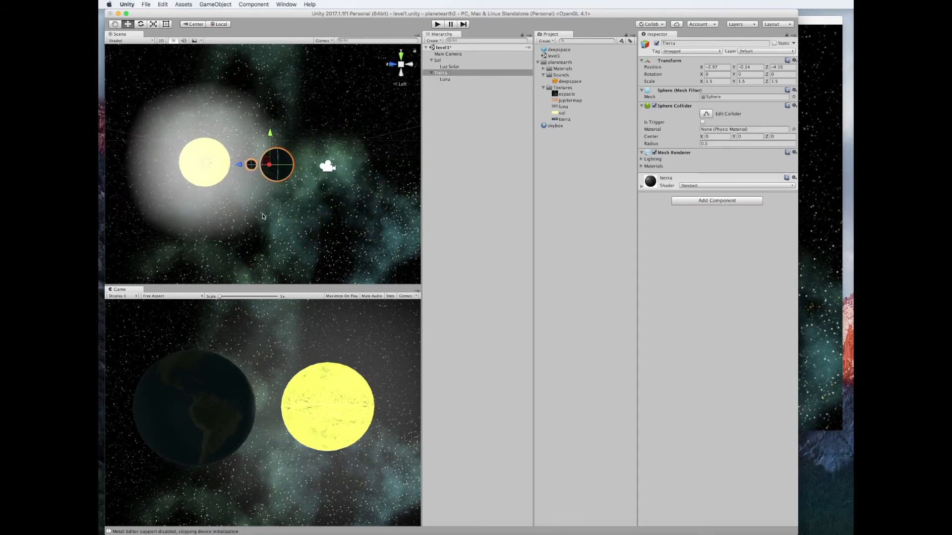
pyautogui.scroll(2, 262, 216)
pyautogui.scroll(1, 262, 217)
pyautogui.scroll(-1, 263, 216)
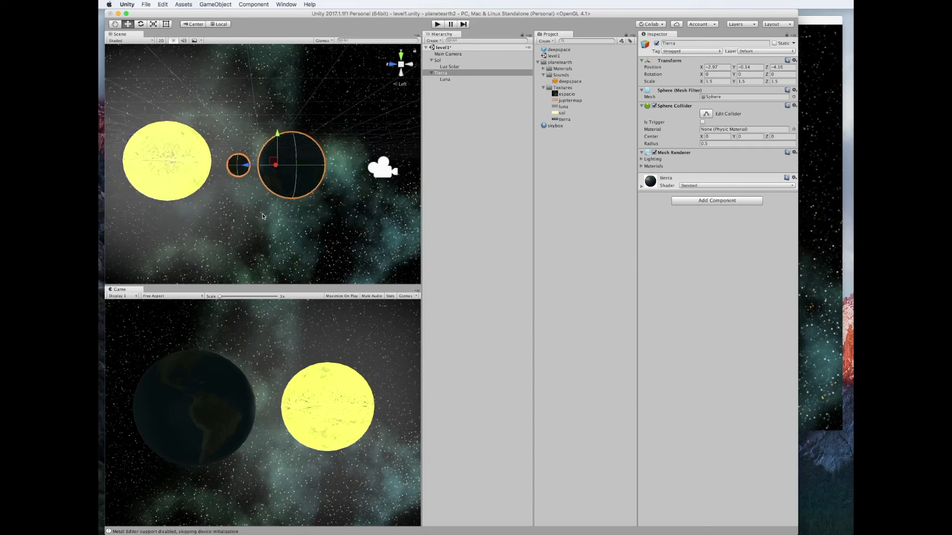
pyautogui.scroll(-1, 262, 216)
pyautogui.scroll(2, 263, 216)
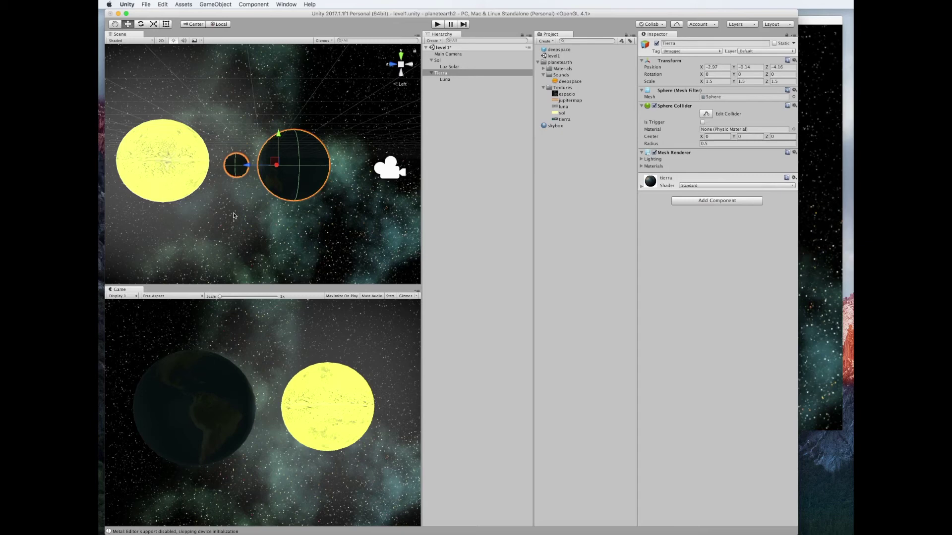
# Deselect Tierra and orbit to a tilted perspective looking down on the planets.
pyautogui.click(242, 218)
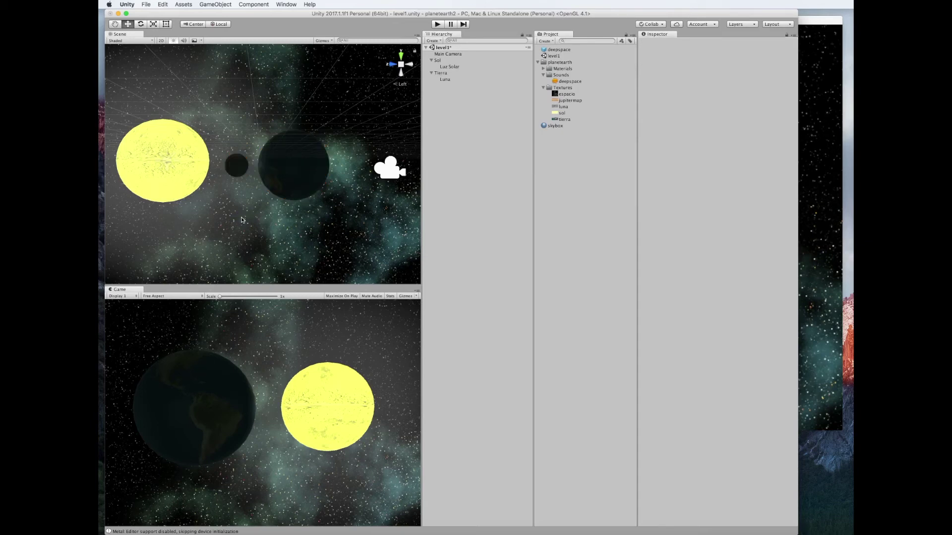
pyautogui.moveTo(320, 231)
pyautogui.keyDown('alt'); pyautogui.mouseDown()
pyautogui.moveTo(311, 194)
pyautogui.moveTo(355, 223)
pyautogui.mouseUp(); pyautogui.keyUp('alt')
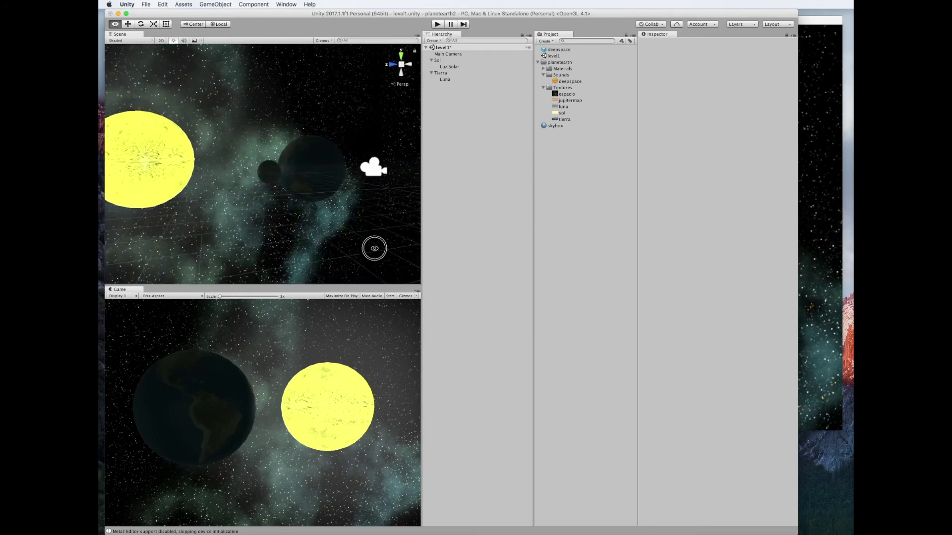
pyautogui.keyDown('alt'); pyautogui.moveTo(355, 223); pyautogui.dragTo(372, 264); pyautogui.keyUp('alt')
pyautogui.keyDown('alt'); pyautogui.moveTo(224, 143); pyautogui.dragTo(191, 190); pyautogui.keyUp('alt')
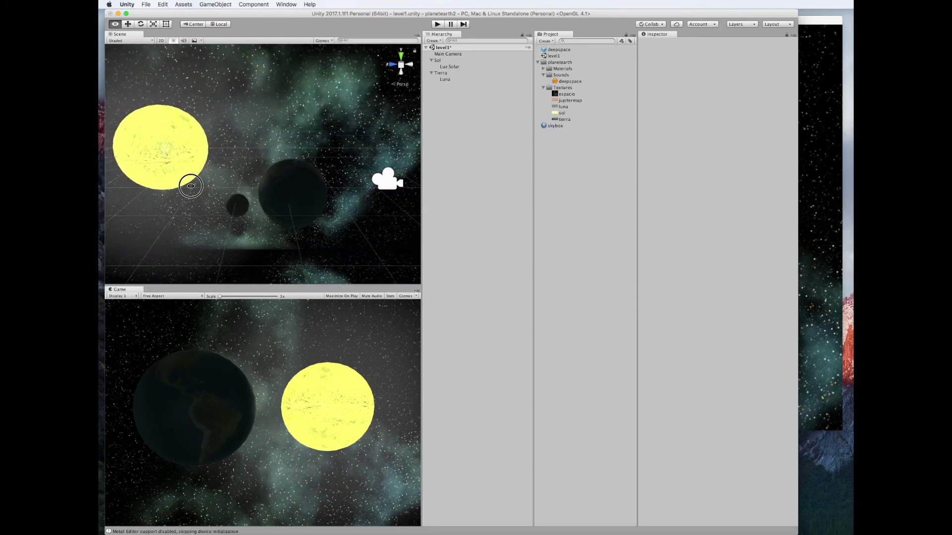